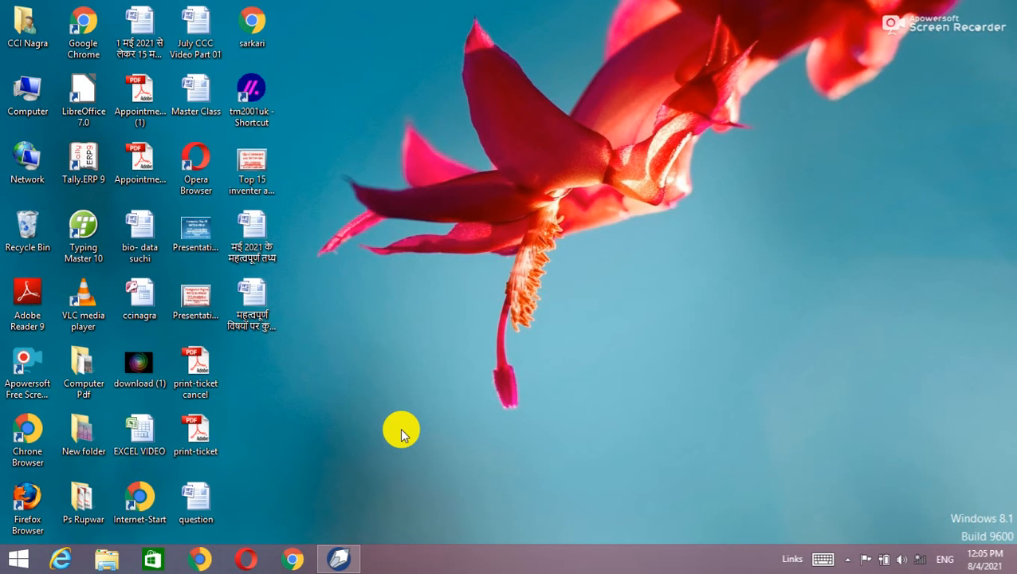
Bring up the open CorelDRAW Taj Mahal drawing and dismiss the virus and spyware protection notifications.
{"action": "left_click", "coordinate": [341, 551]}
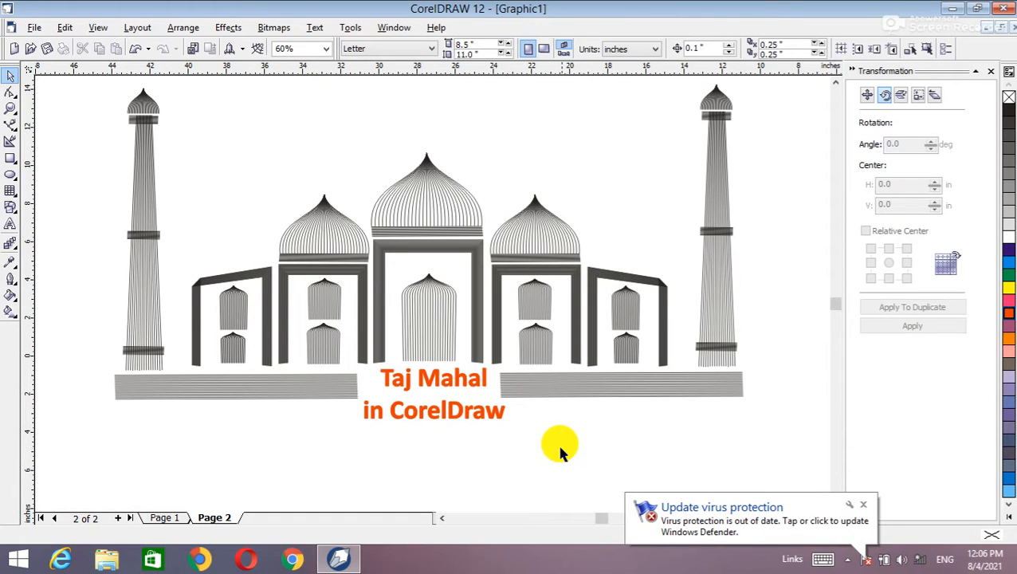
{"action": "left_click", "coordinate": [863, 503]}
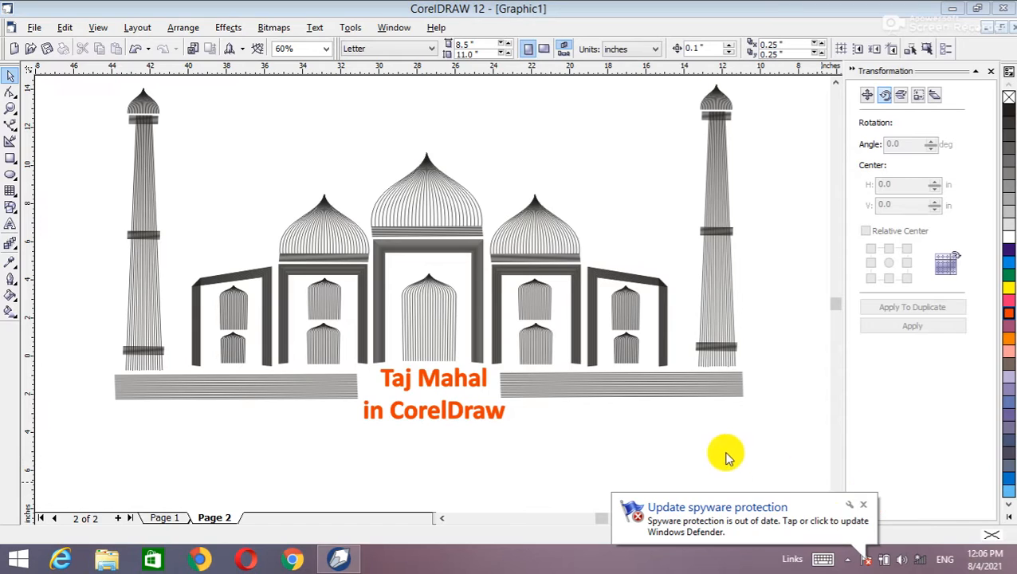
{"action": "left_click", "coordinate": [865, 505]}
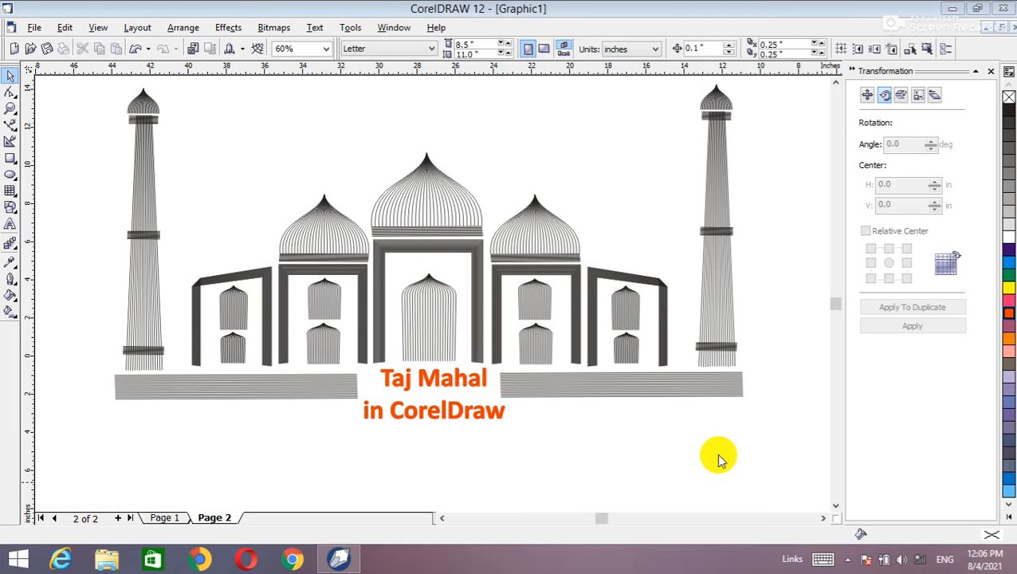
Launch a second CorelDRAW 12 instance with the run command coreldrw and create a new blank graphic.
{"action": "key", "text": "super+r"}
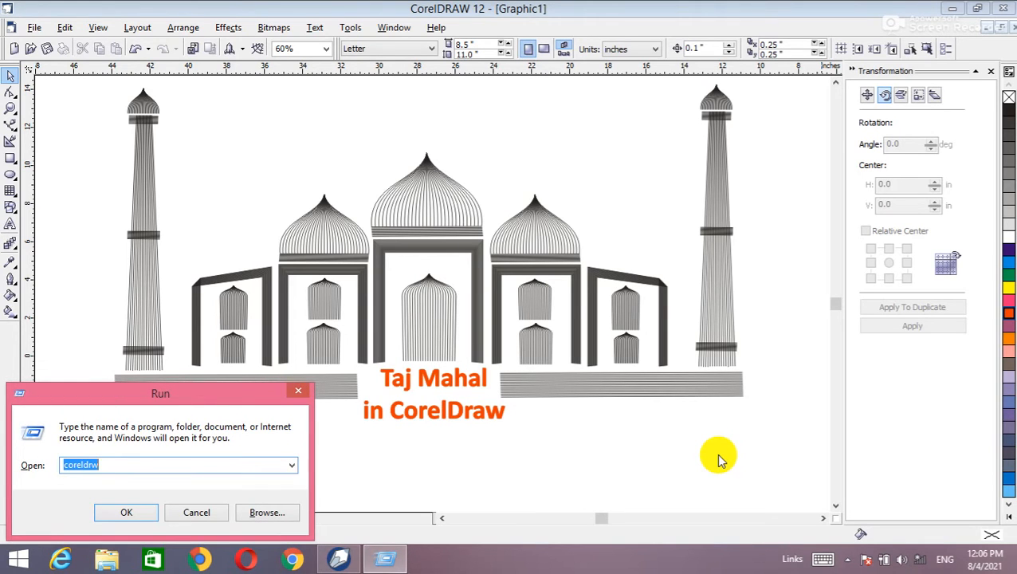
{"action": "type", "text": "coreldr"}
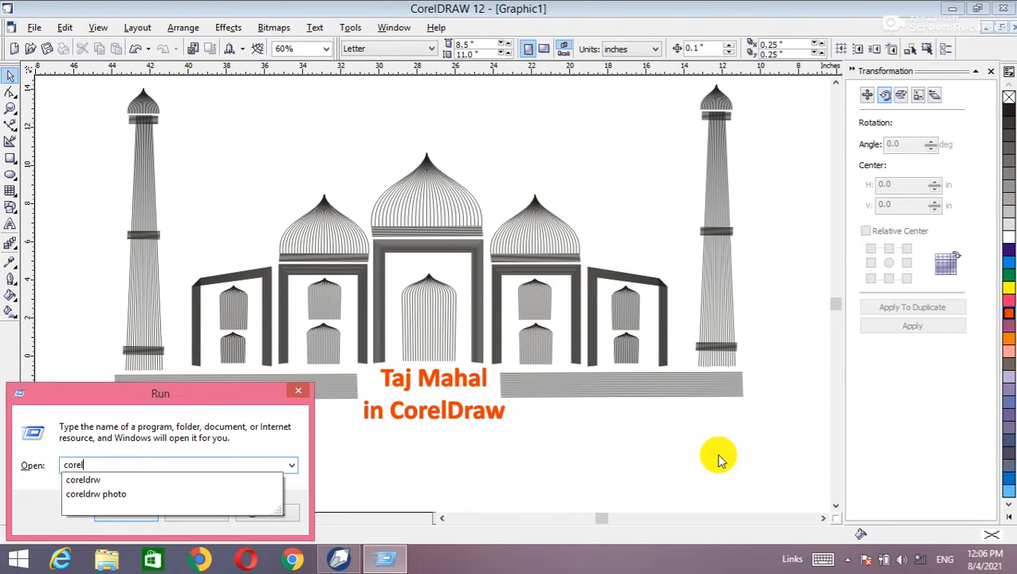
{"action": "type", "text": "w"}
{"action": "key", "text": "Return"}
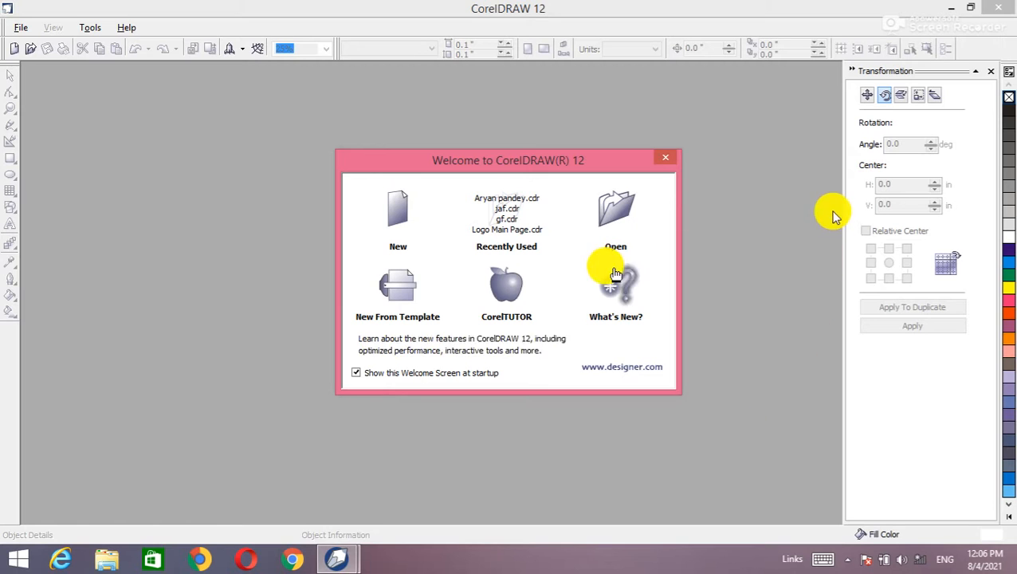
{"action": "left_click", "coordinate": [415, 212]}
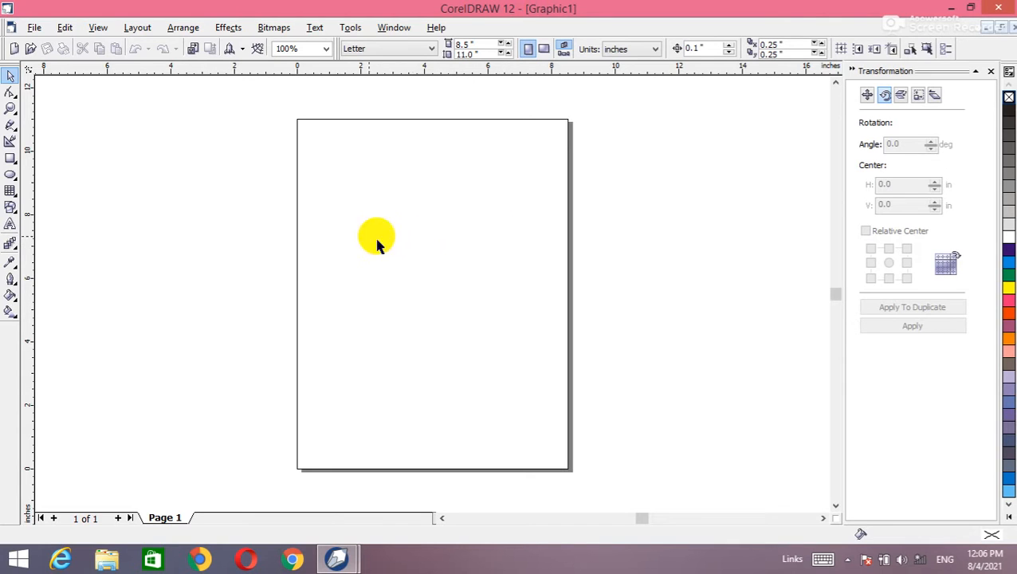
Draw a slanted straight line about 4.1 in tall with the Bezier tool in the upper-left part of the page.
{"action": "left_click", "coordinate": [18, 135]}
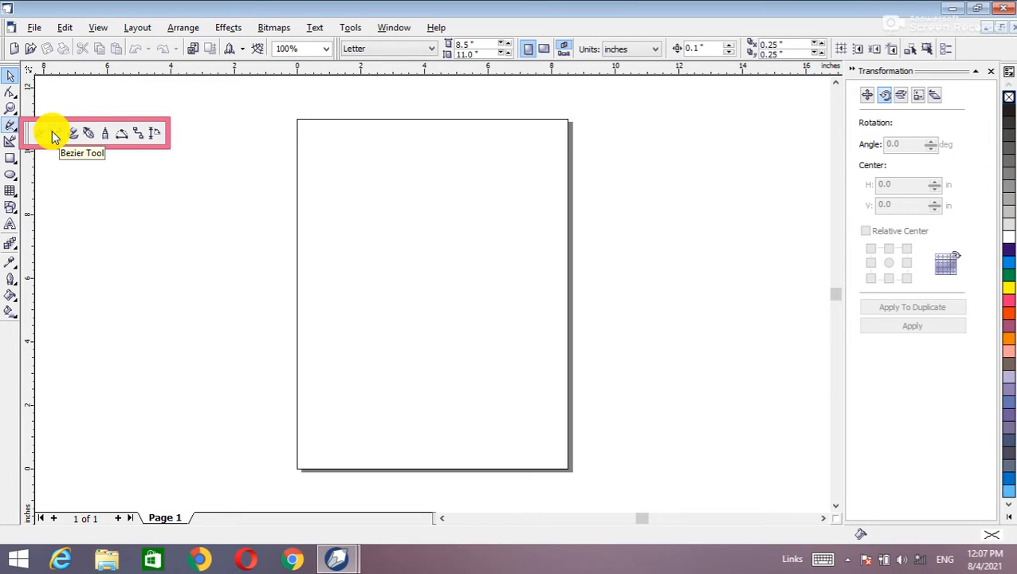
{"action": "left_click", "coordinate": [52, 132]}
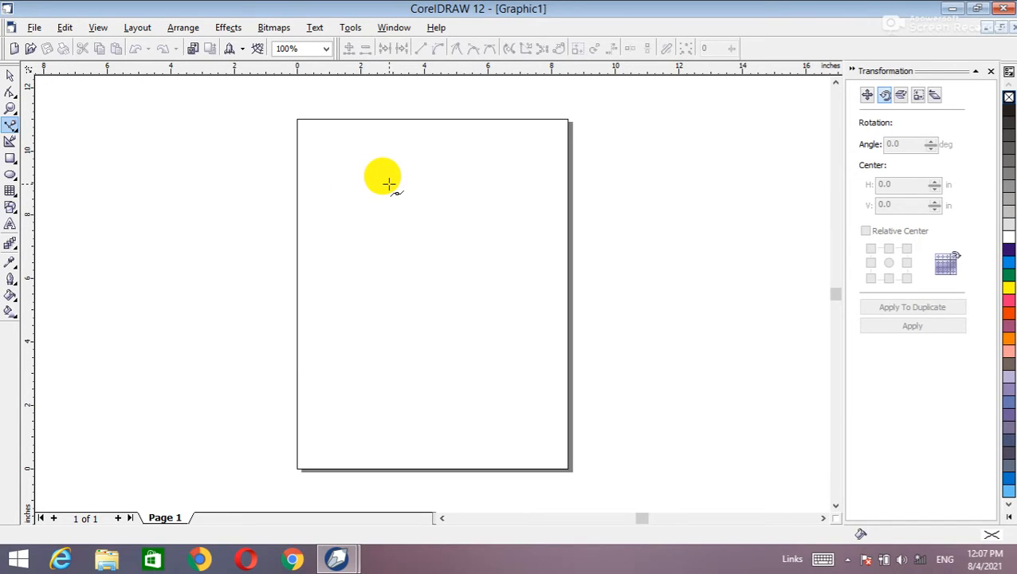
{"action": "left_click_drag", "start_coordinate": [388, 183], "coordinate": [348, 306]}
{"action": "left_click", "coordinate": [349, 307]}
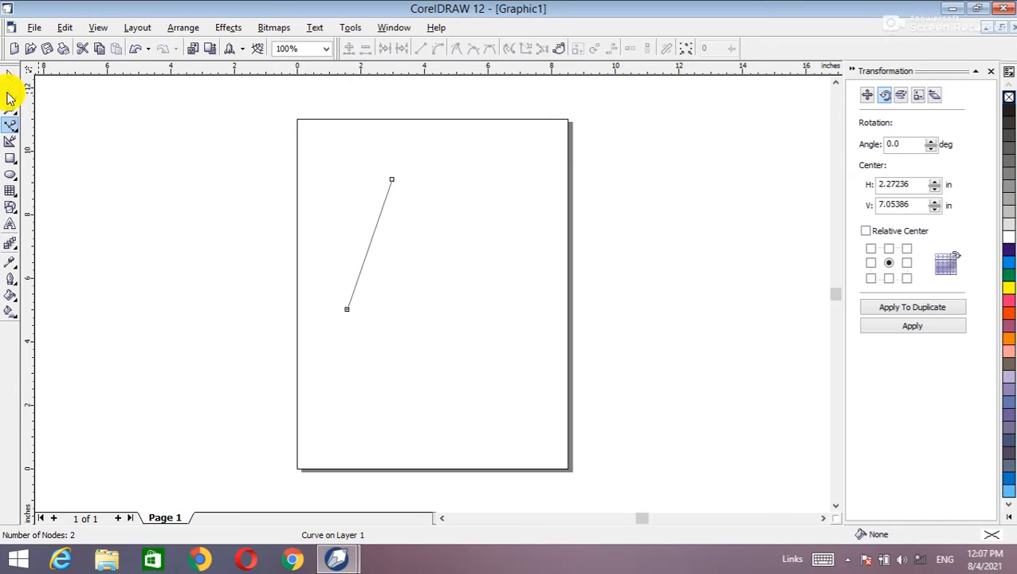
Convert the slanted line to a curve and bend it into an S-shaped left half of a dome outline.
{"action": "left_click", "coordinate": [10, 94]}
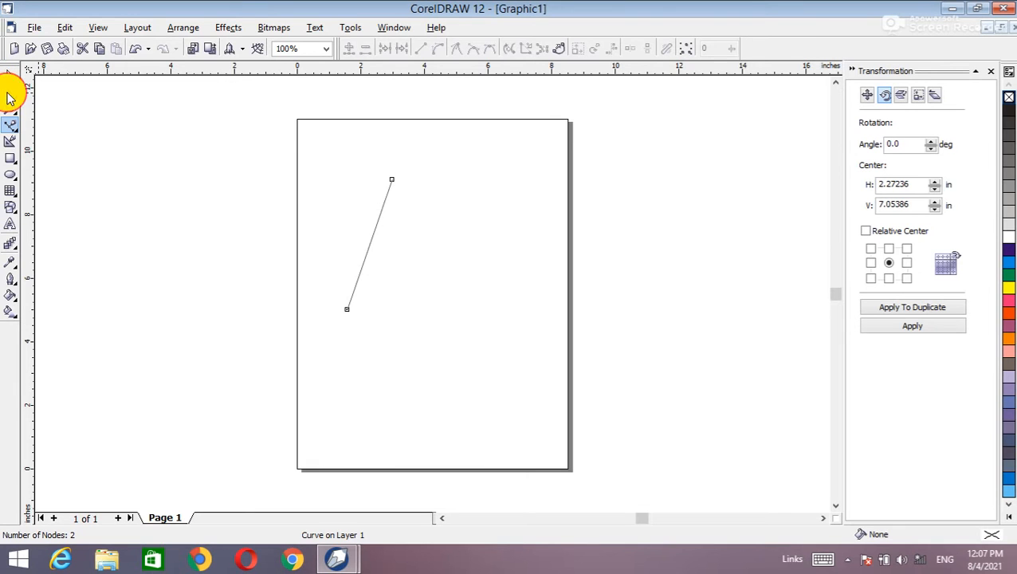
{"action": "left_click", "coordinate": [366, 249]}
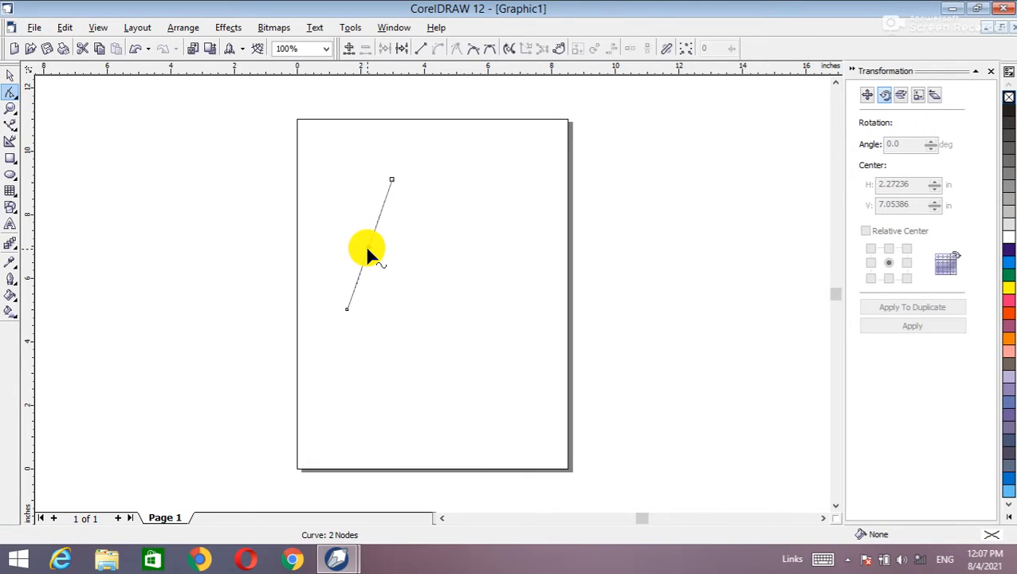
{"action": "left_click", "coordinate": [367, 248]}
{"action": "left_click", "coordinate": [423, 54]}
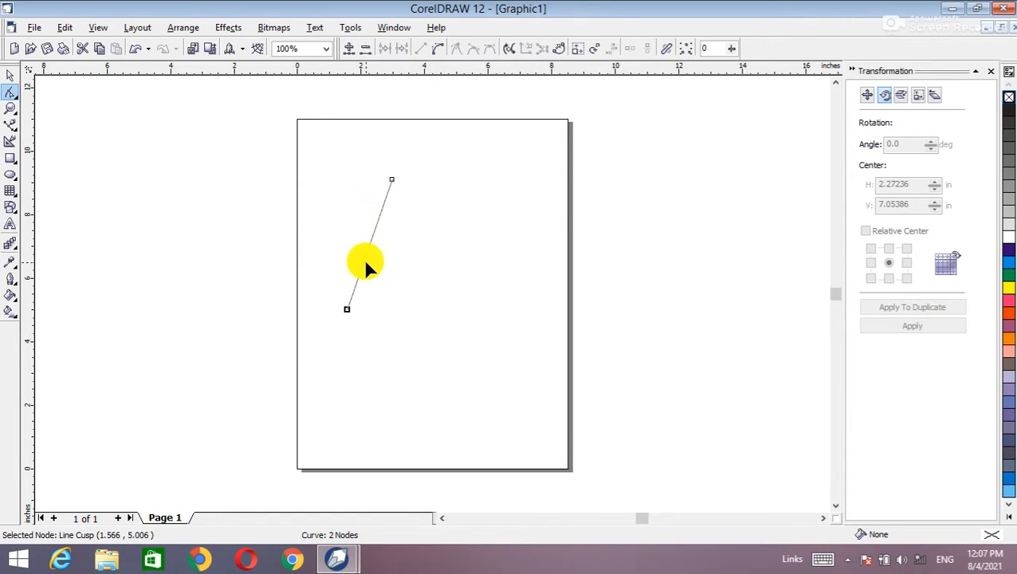
{"action": "left_click", "coordinate": [437, 51]}
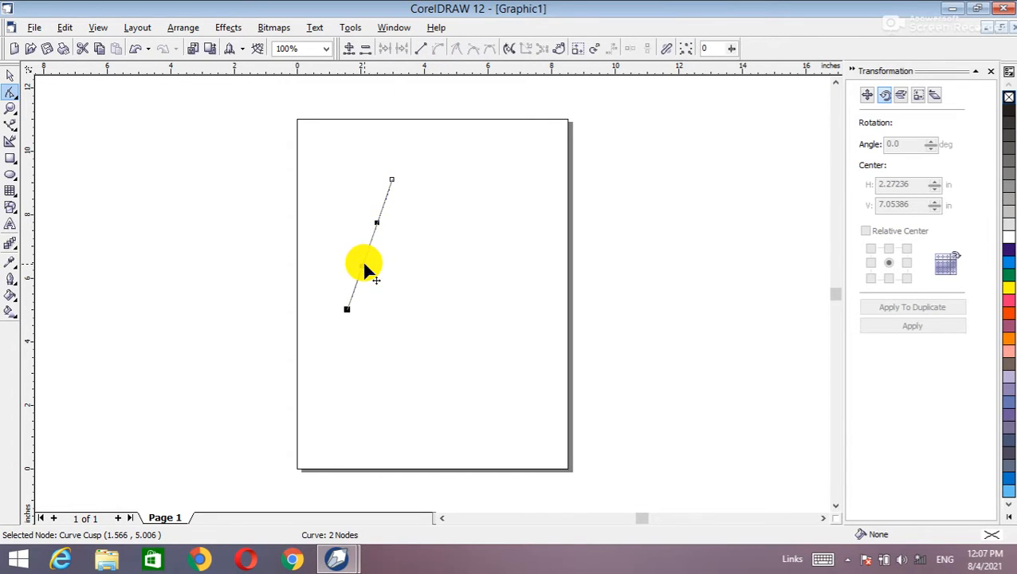
{"action": "left_click_drag", "start_coordinate": [363, 267], "coordinate": [387, 227]}
{"action": "left_click", "coordinate": [377, 226]}
{"action": "left_click_drag", "start_coordinate": [312, 225], "coordinate": [319, 223]}
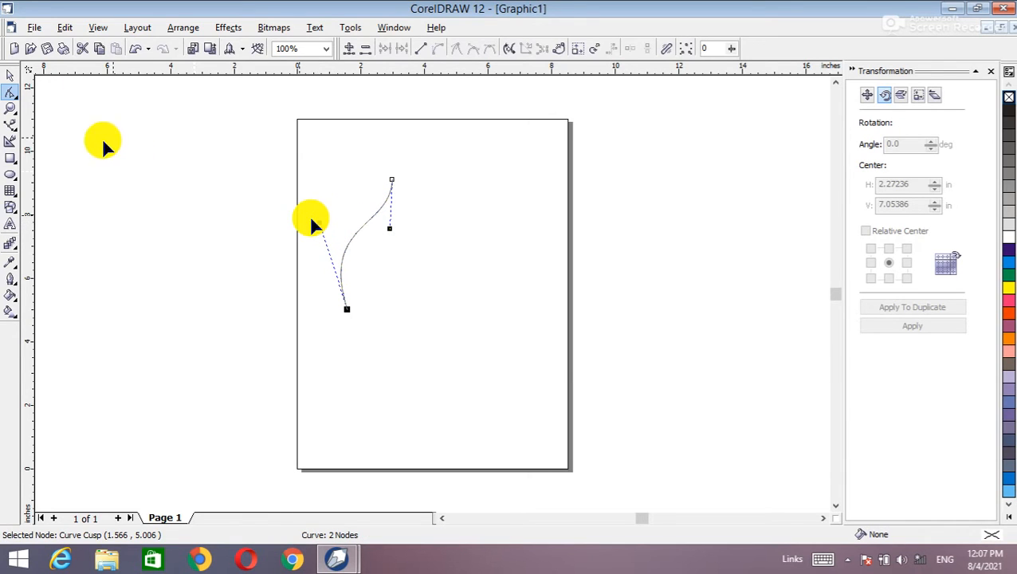
Duplicate the dome's left curve, mirror the copy horizontally, and place it as the right half so both meet at the tip.
{"action": "left_click", "coordinate": [11, 76]}
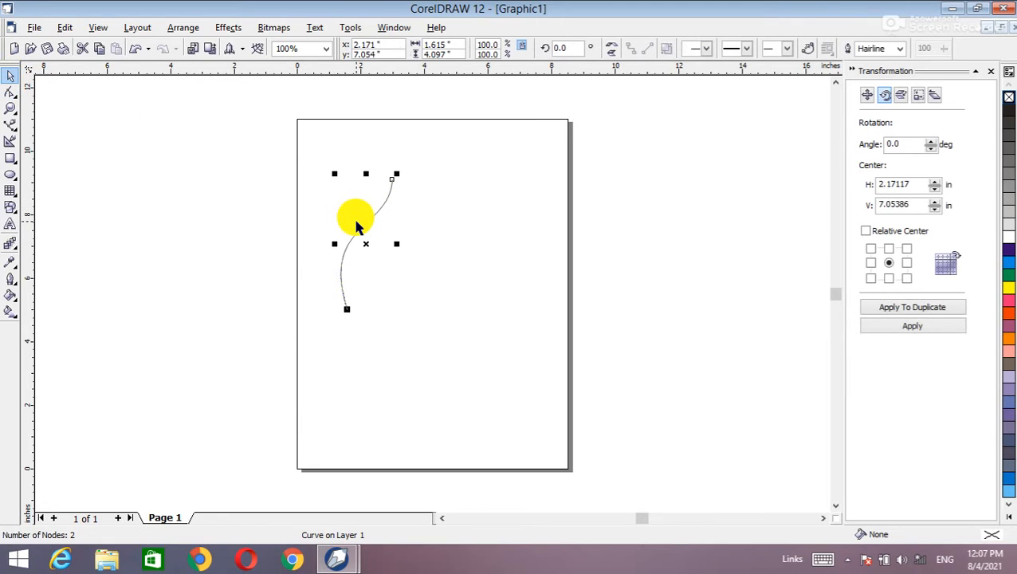
{"action": "key", "text": "ctrl+d"}
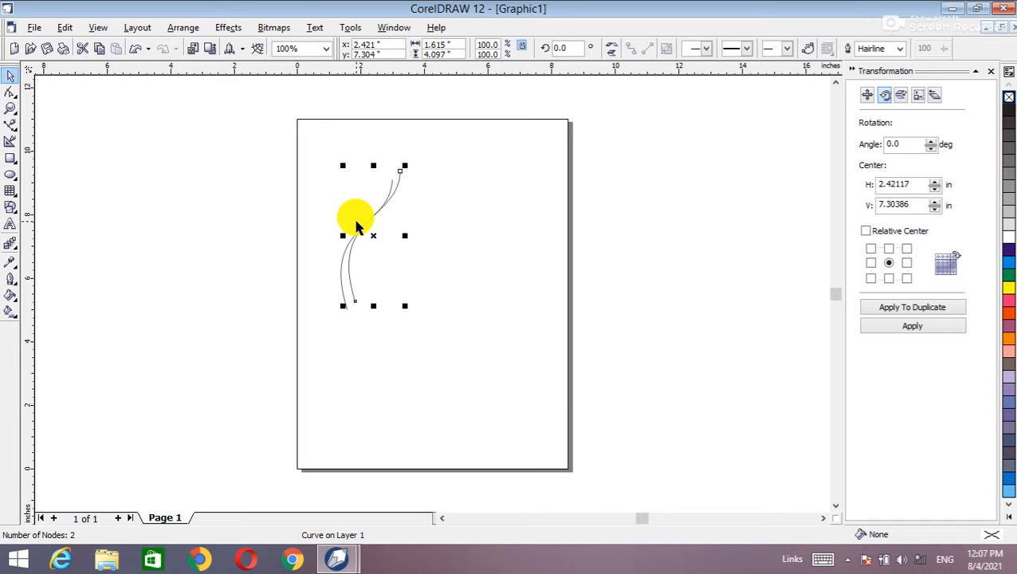
{"action": "left_click", "coordinate": [613, 50]}
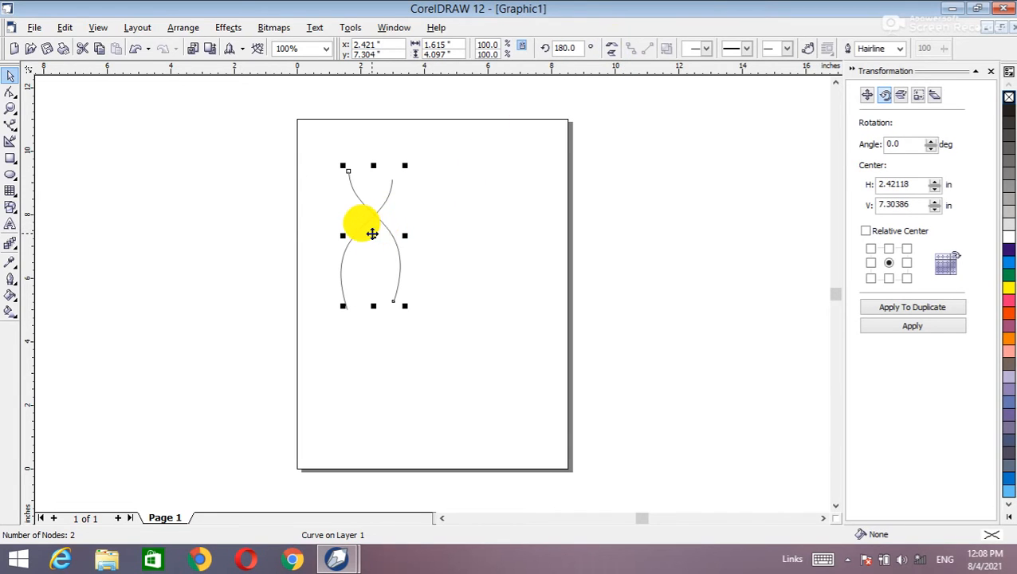
{"action": "left_click_drag", "start_coordinate": [371, 234], "coordinate": [415, 237]}
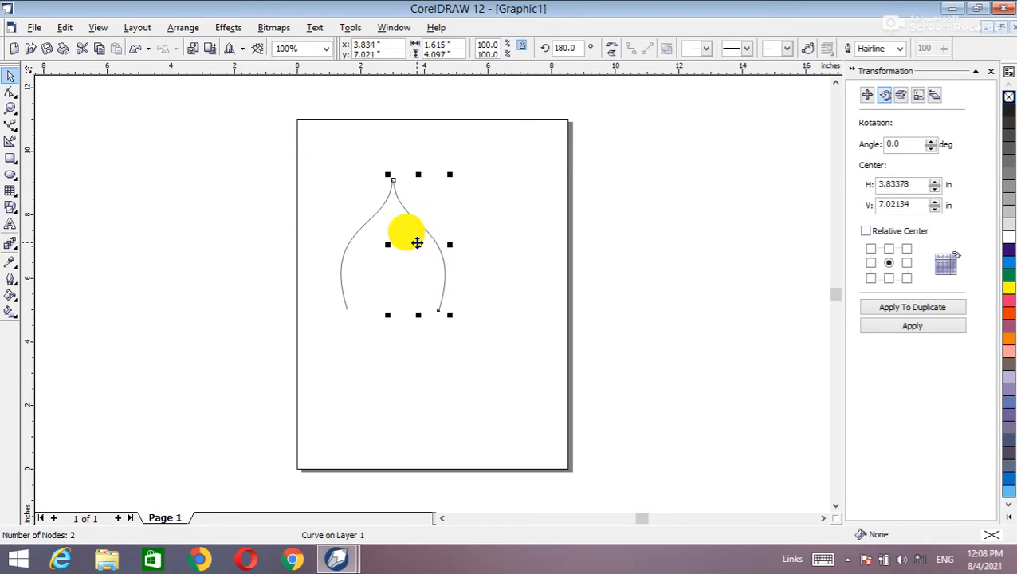
{"action": "left_click", "coordinate": [517, 250]}
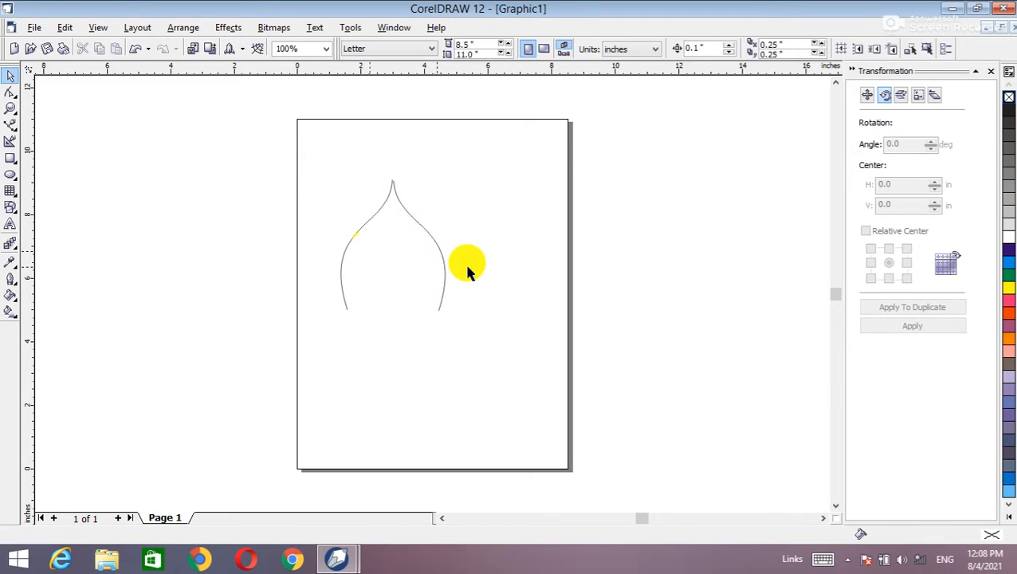
Blend the left dome curve into the right one with 22 blend steps.
{"action": "left_click", "coordinate": [11, 243]}
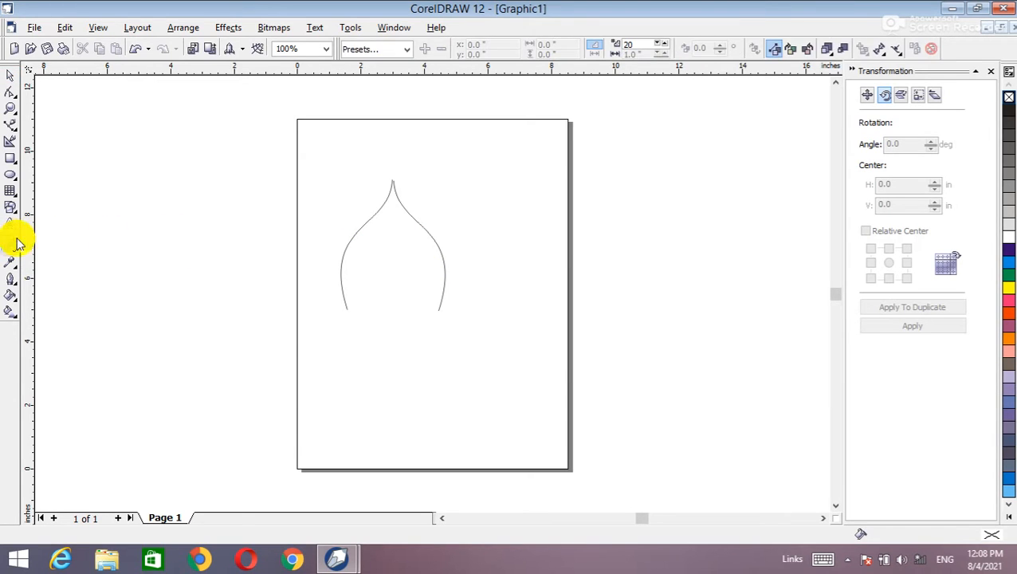
{"action": "left_click", "coordinate": [348, 256]}
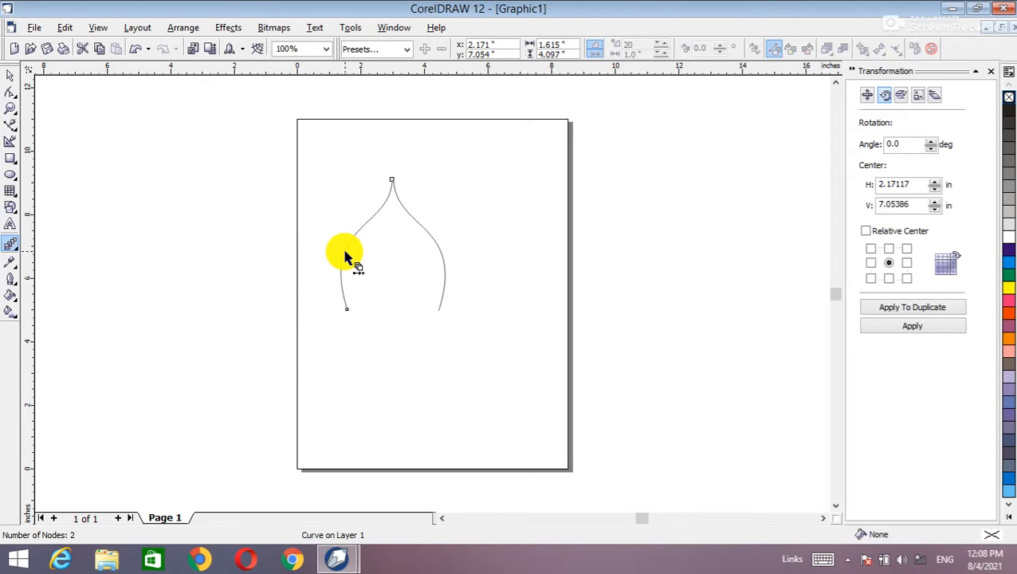
{"action": "left_click_drag", "start_coordinate": [345, 256], "coordinate": [438, 315]}
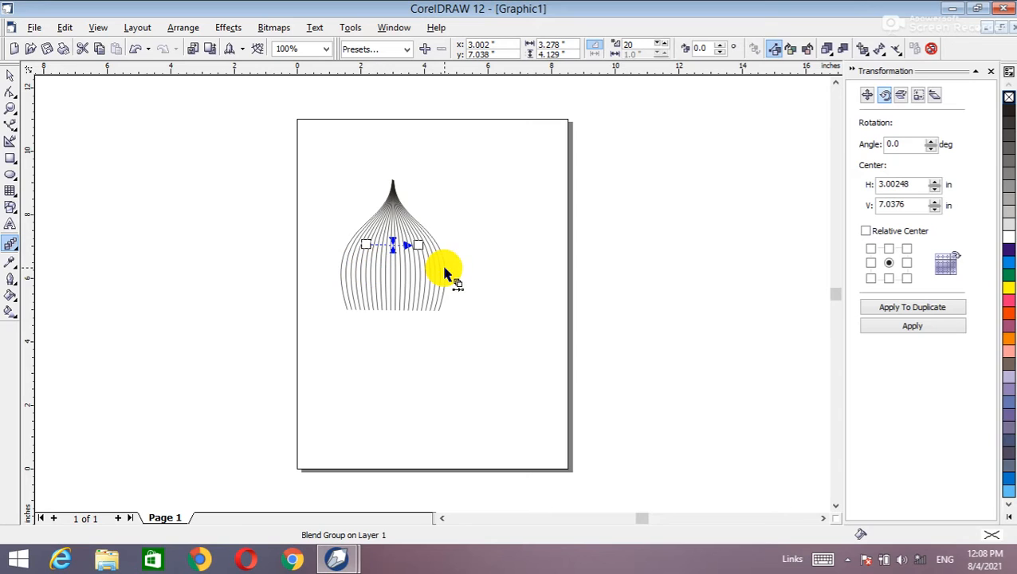
{"action": "left_click", "coordinate": [666, 44]}
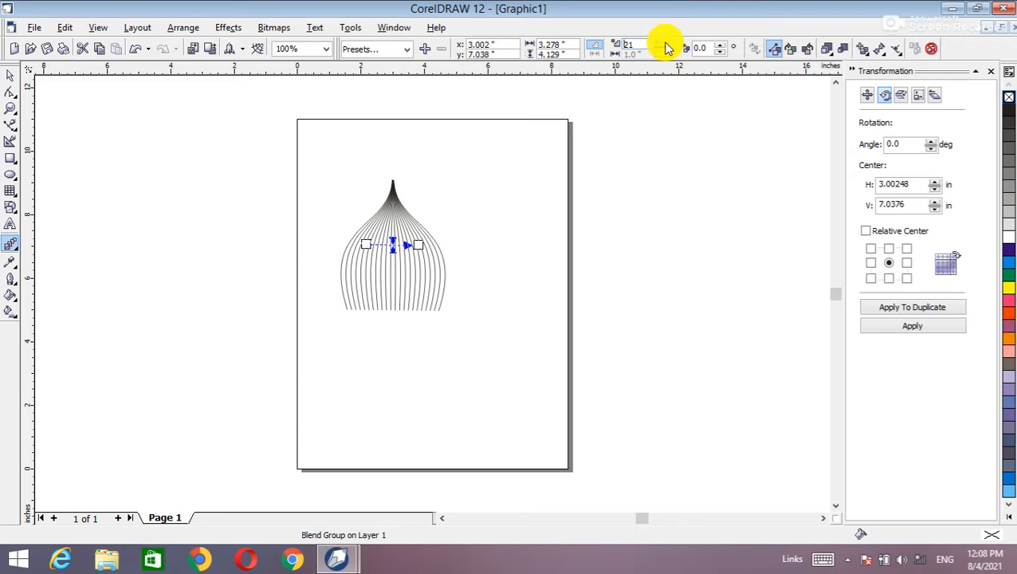
{"action": "left_click", "coordinate": [666, 44]}
{"action": "left_click", "coordinate": [666, 43]}
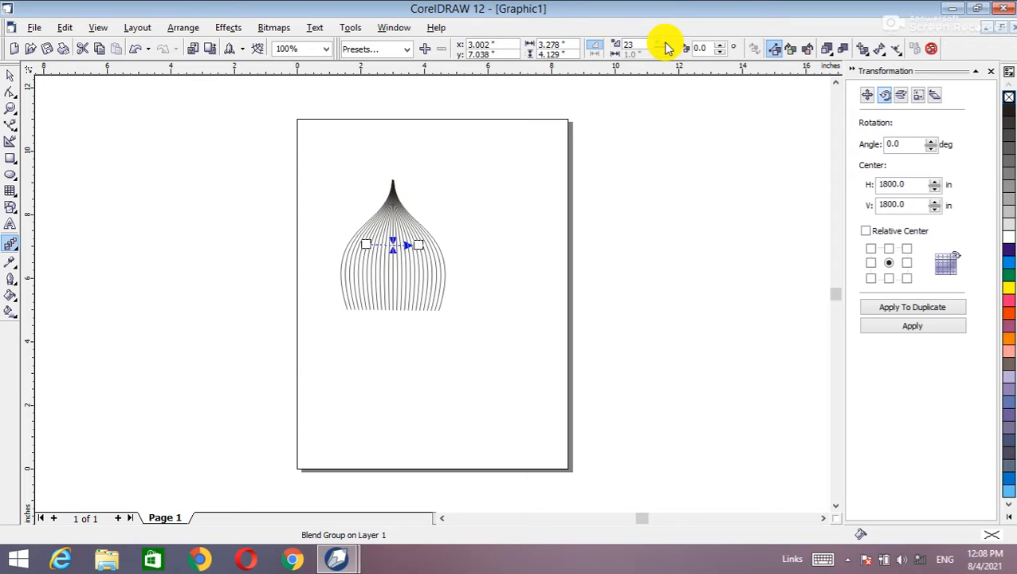
{"action": "left_click", "coordinate": [658, 45]}
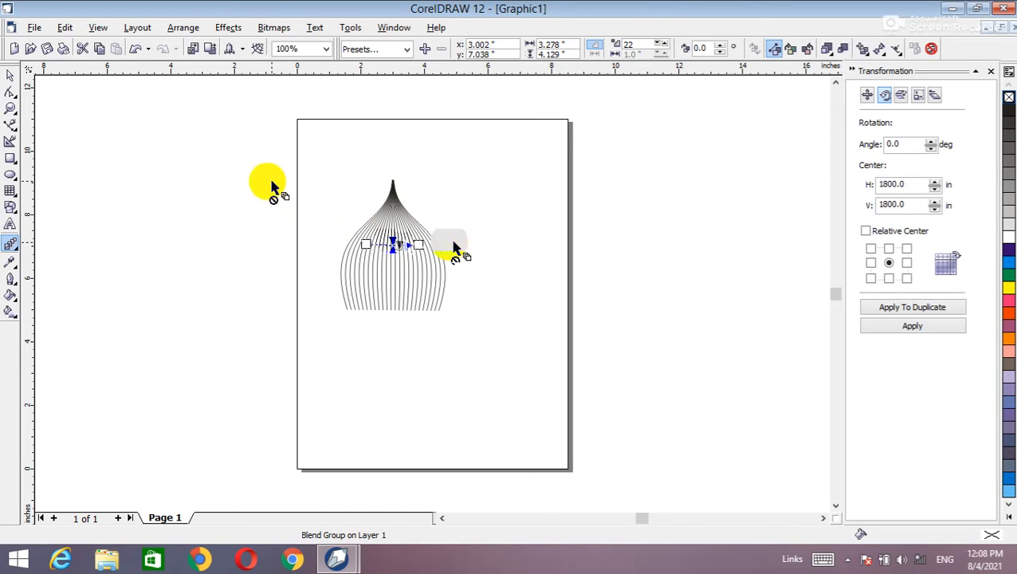
Reduce the blended dome's height to about 3.42 in and move it to the upper middle of the page.
{"action": "left_click", "coordinate": [9, 74]}
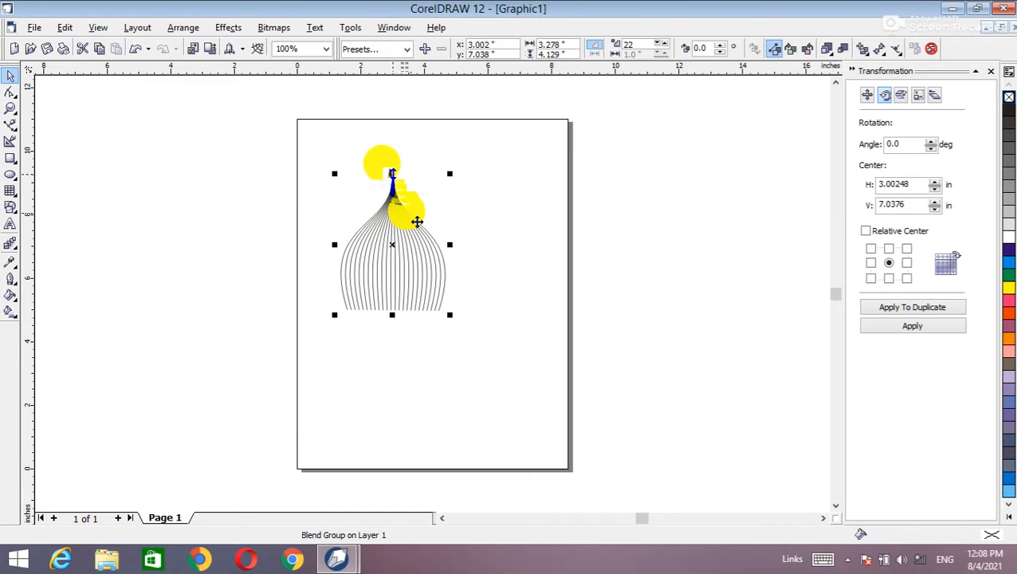
{"action": "left_click_drag", "start_coordinate": [392, 174], "coordinate": [393, 196]}
{"action": "mouse_move", "coordinate": [396, 251]}
{"action": "left_mouse_down"}
{"action": "mouse_move", "coordinate": [417, 168]}
{"action": "mouse_move", "coordinate": [430, 220]}
{"action": "left_mouse_up"}
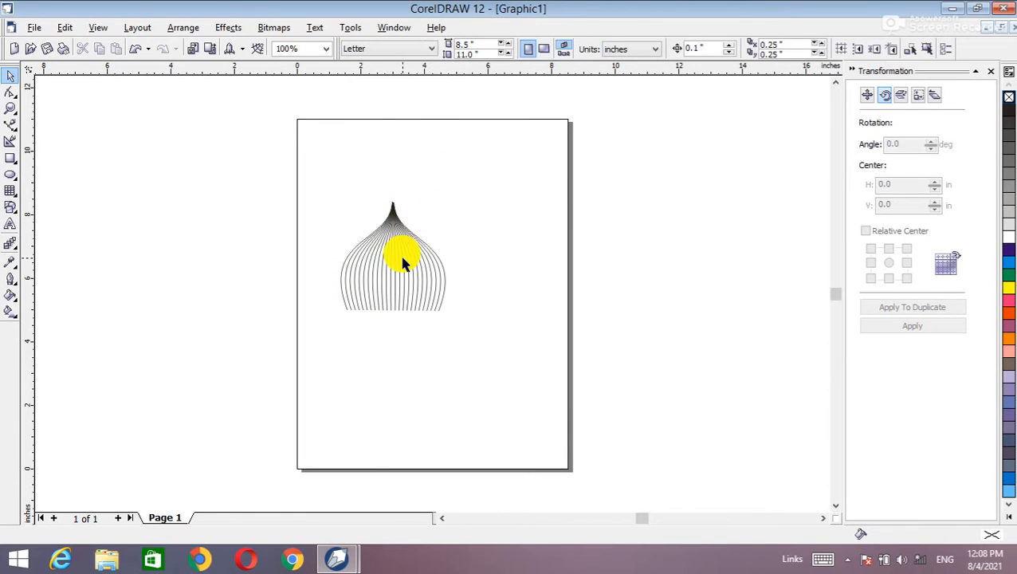
{"action": "left_click_drag", "start_coordinate": [401, 255], "coordinate": [432, 169]}
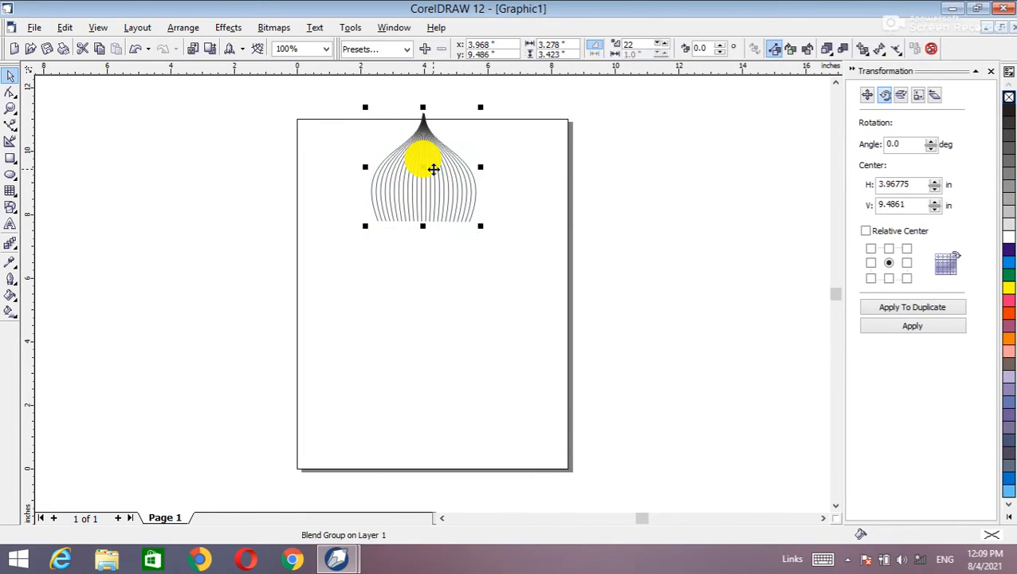
Draw a nearly horizontal line about 2.88 in long with the Bezier tool just below the dome's base.
{"action": "scroll", "coordinate": [435, 174], "scroll_direction": "up", "scroll_amount": 1}
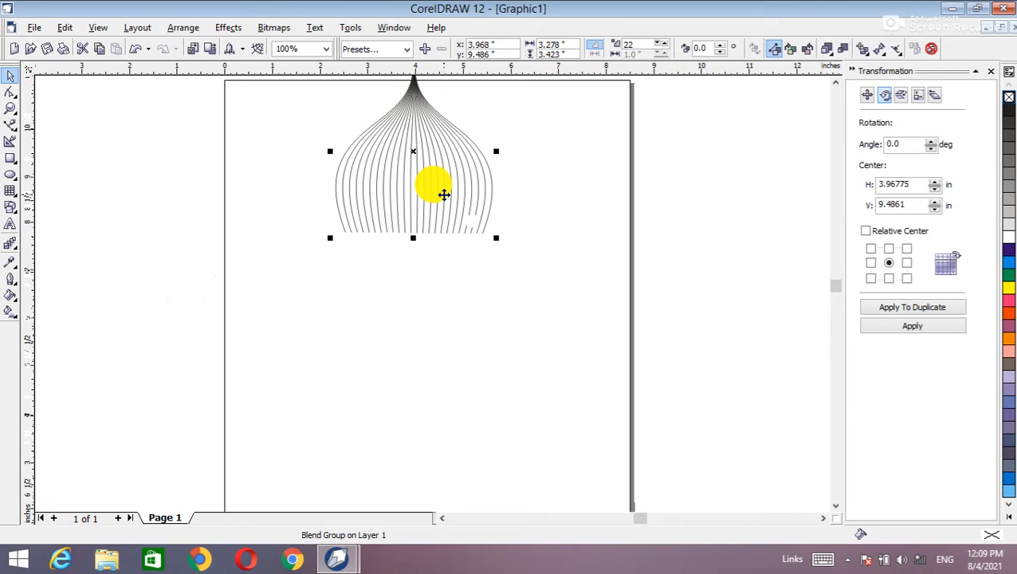
{"action": "scroll", "coordinate": [443, 193], "scroll_direction": "up", "scroll_amount": 2}
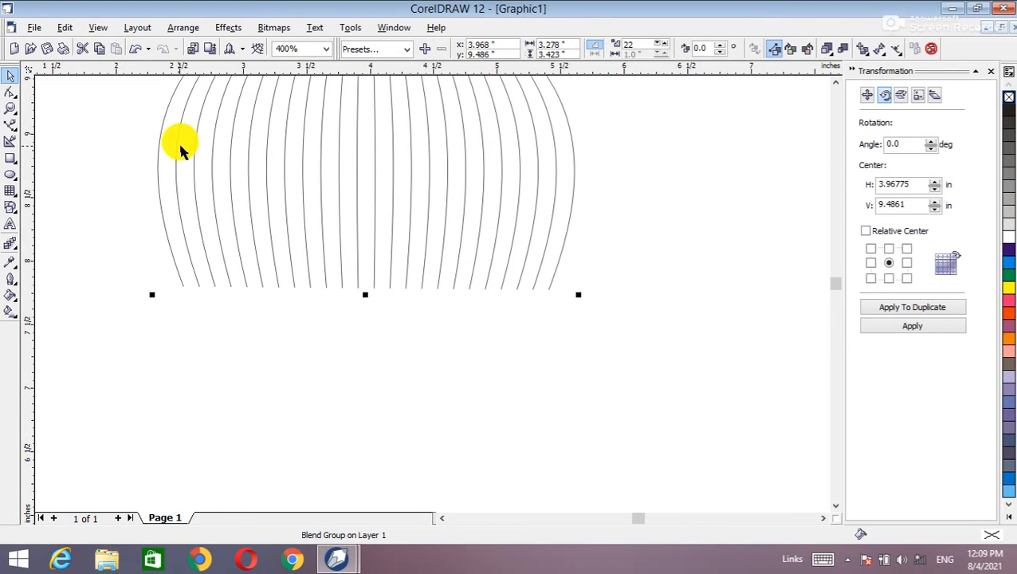
{"action": "left_click", "coordinate": [10, 125]}
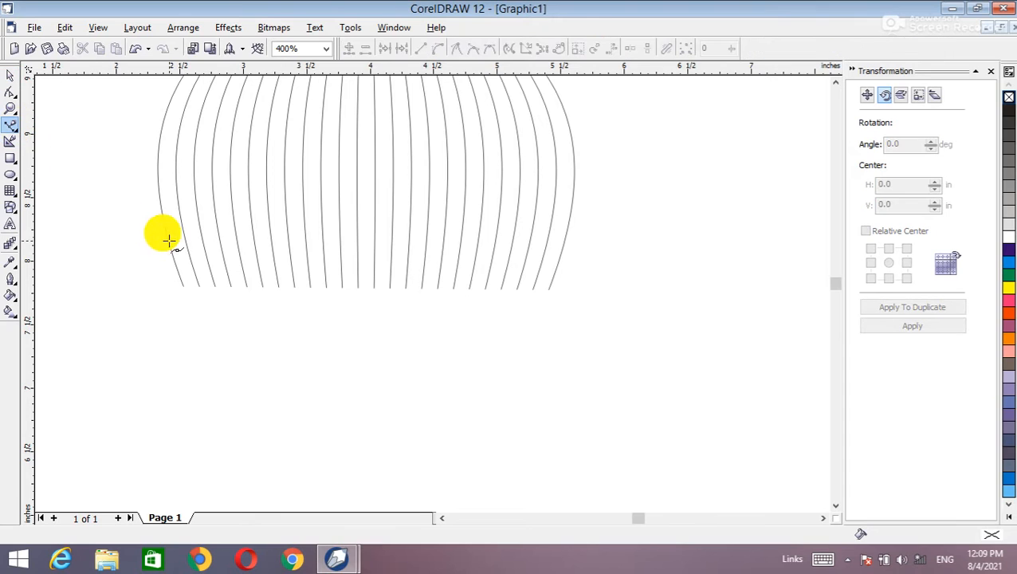
{"action": "left_click", "coordinate": [182, 293]}
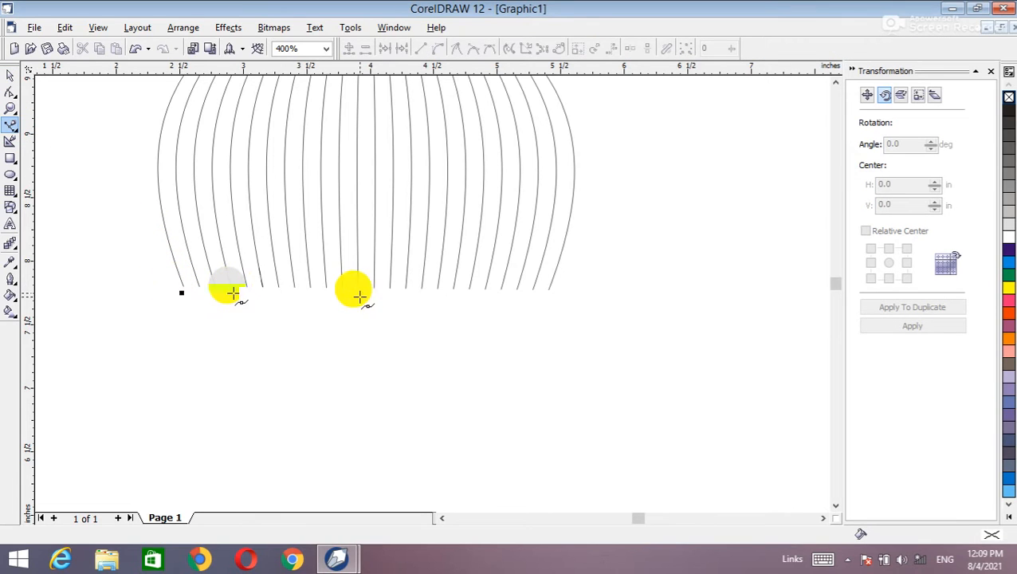
{"action": "left_click", "coordinate": [547, 295]}
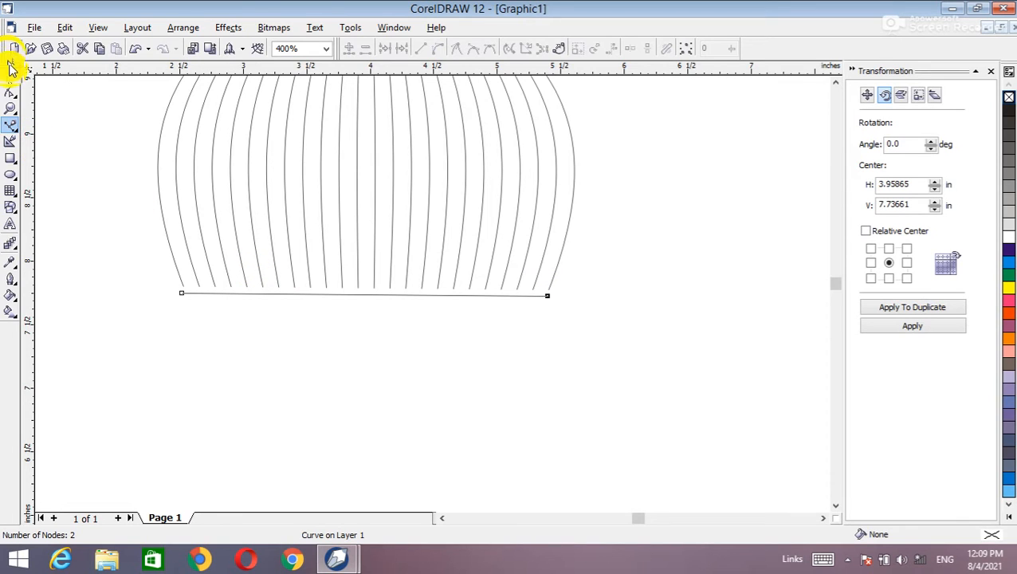
Duplicate the line under the dome and place the copy about 0.27 in directly below the original.
{"action": "left_click", "coordinate": [11, 75]}
{"action": "key", "text": "ctrl+d"}
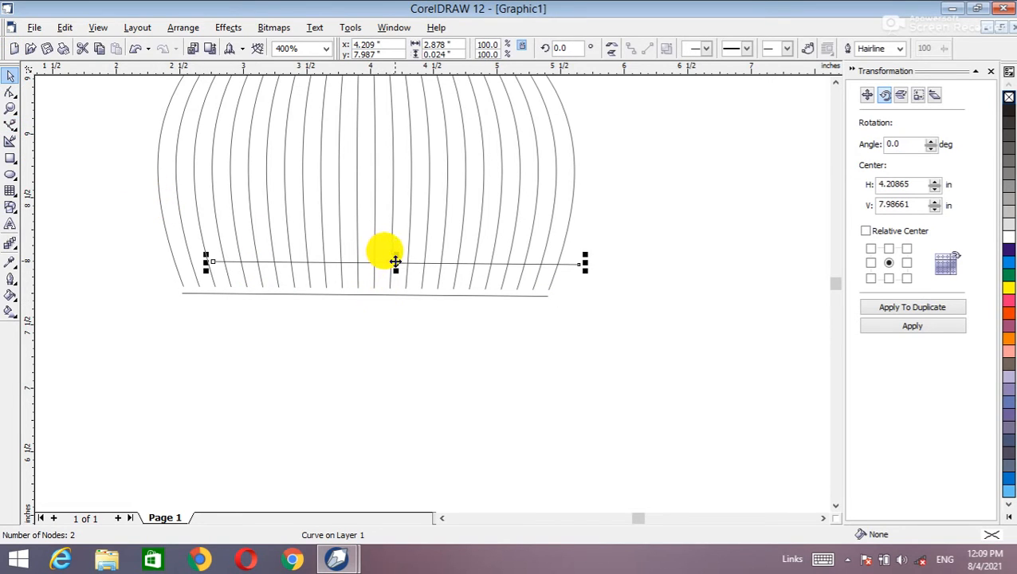
{"action": "left_click_drag", "start_coordinate": [395, 261], "coordinate": [365, 329]}
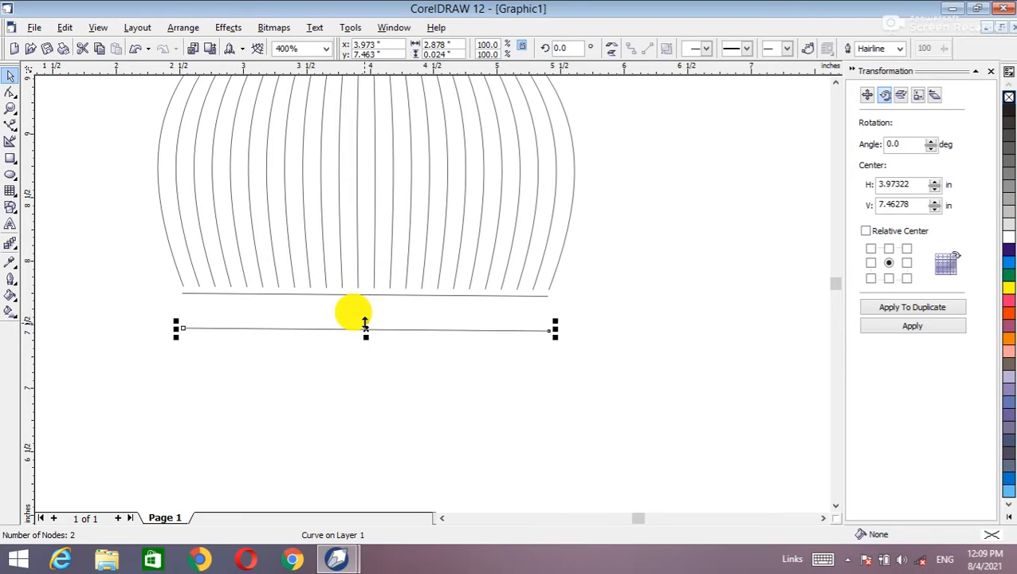
Blend the two lines below the dome and set the blend to 11 steps.
{"action": "left_click", "coordinate": [9, 246]}
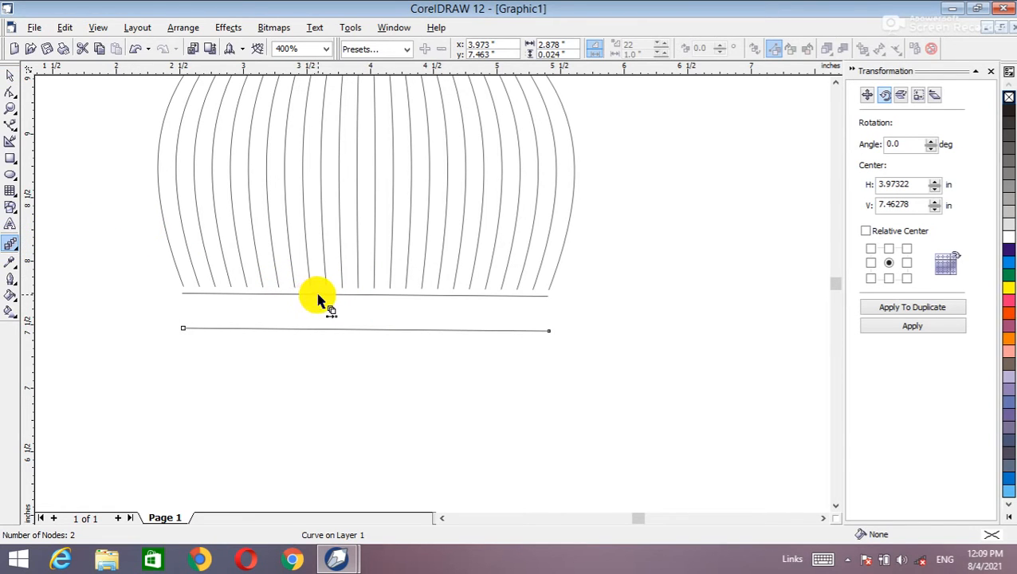
{"action": "left_click_drag", "start_coordinate": [317, 299], "coordinate": [396, 335]}
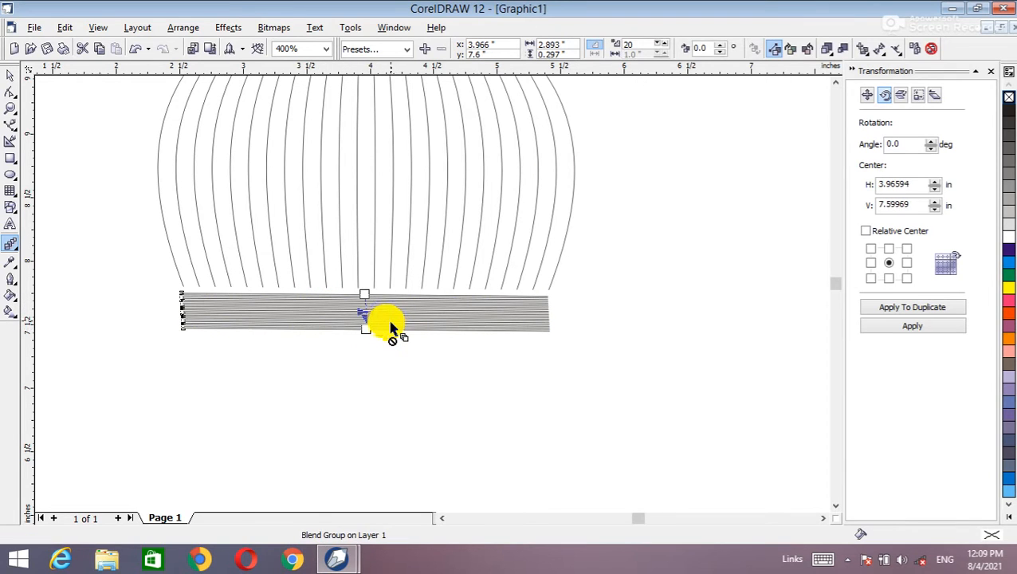
{"action": "left_click", "coordinate": [656, 50]}
{"action": "left_click", "coordinate": [656, 50]}
{"action": "left_click", "coordinate": [657, 49]}
{"action": "left_click", "coordinate": [656, 49]}
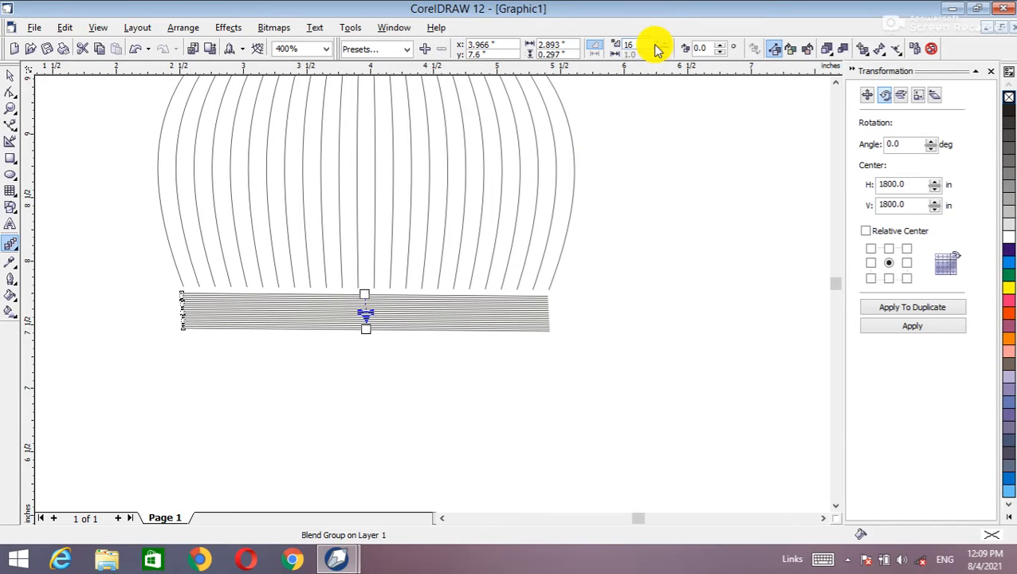
{"action": "left_click", "coordinate": [656, 49]}
{"action": "left_click", "coordinate": [657, 49]}
{"action": "left_click", "coordinate": [656, 49]}
{"action": "left_click", "coordinate": [656, 50]}
{"action": "left_click", "coordinate": [657, 50]}
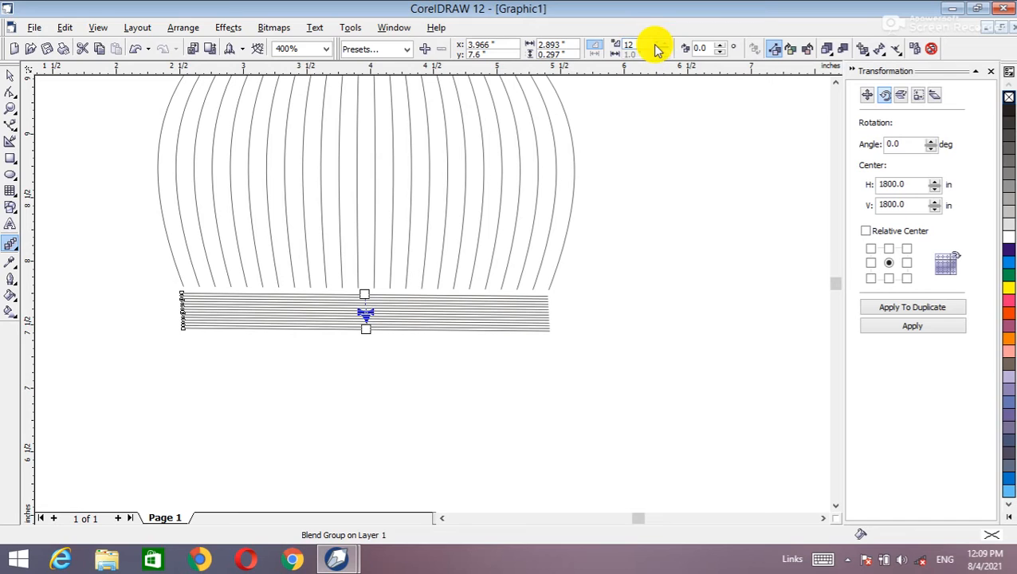
{"action": "left_click", "coordinate": [656, 49]}
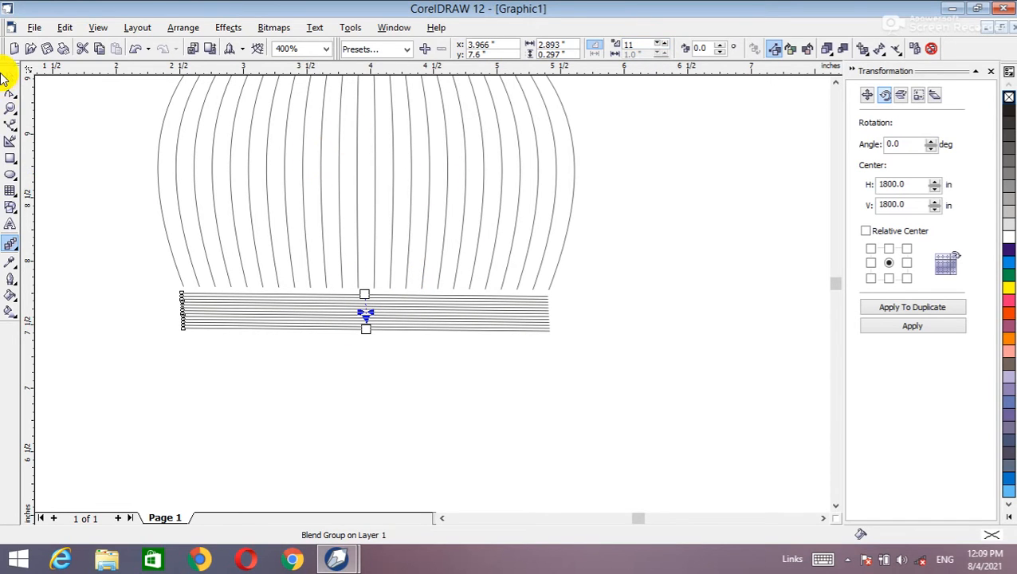
Widen the blended base band to about 2.93 in and nudge it down 0.05 in from the dome.
{"action": "left_click", "coordinate": [10, 80]}
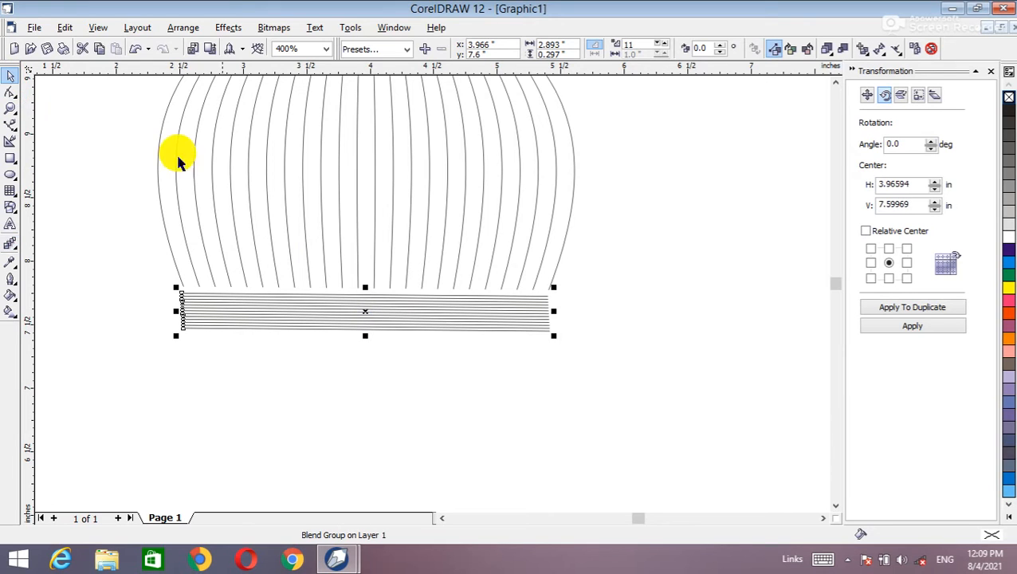
{"action": "left_click_drag", "start_coordinate": [555, 312], "coordinate": [559, 312]}
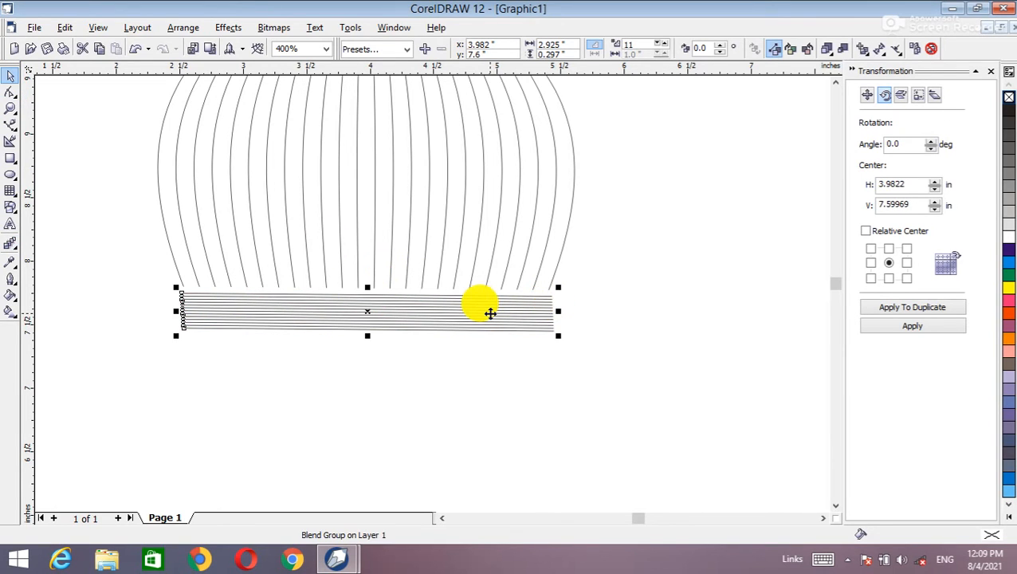
{"action": "key", "text": "Down"}
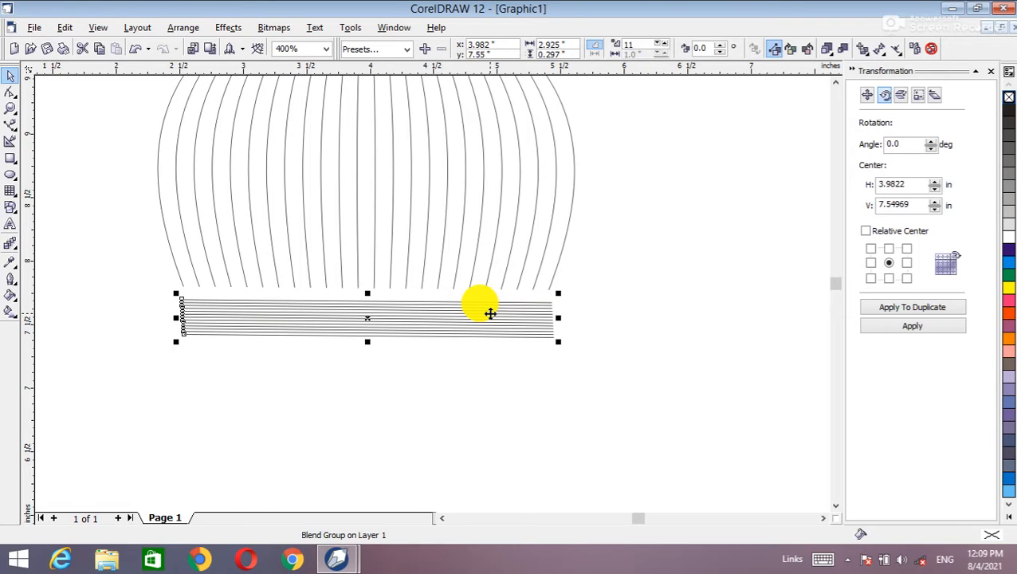
{"action": "left_click", "coordinate": [625, 288]}
Draw a rectangle about 2.94 in wide and 4.57 in tall just below the base band.
{"action": "scroll", "coordinate": [544, 257], "scroll_direction": "down", "scroll_amount": 2}
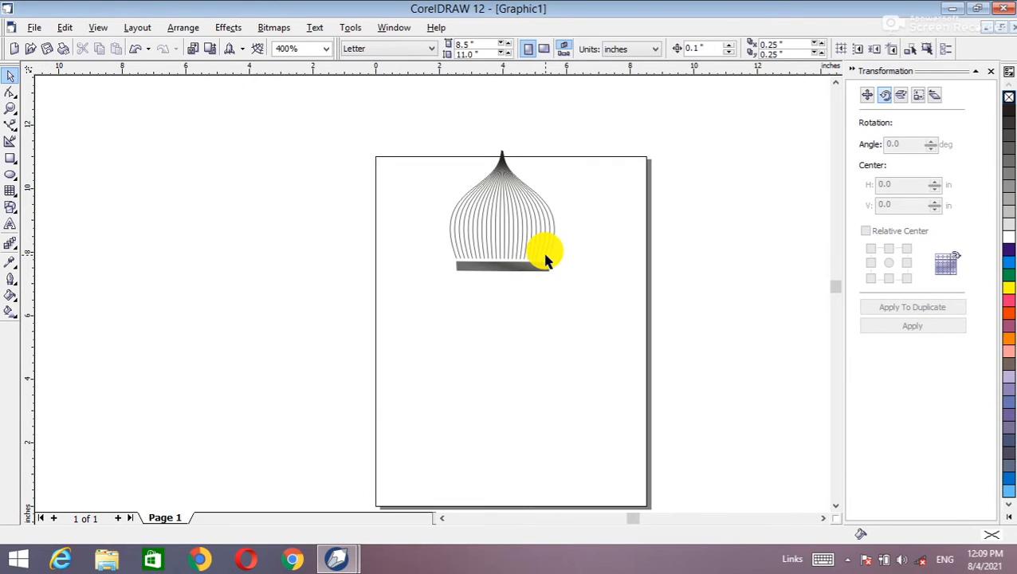
{"action": "left_click", "coordinate": [9, 159]}
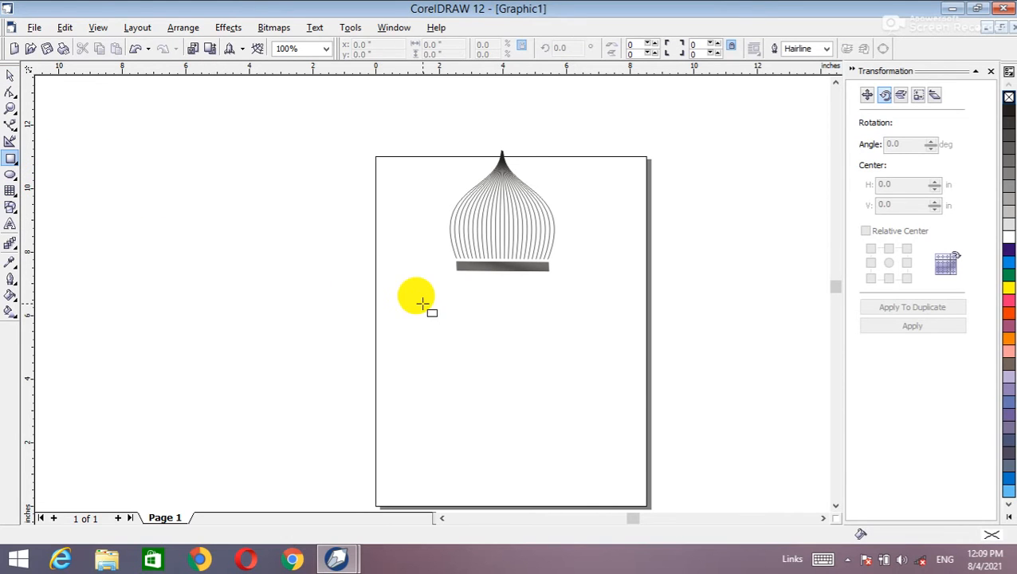
{"action": "left_click_drag", "start_coordinate": [455, 273], "coordinate": [548, 417]}
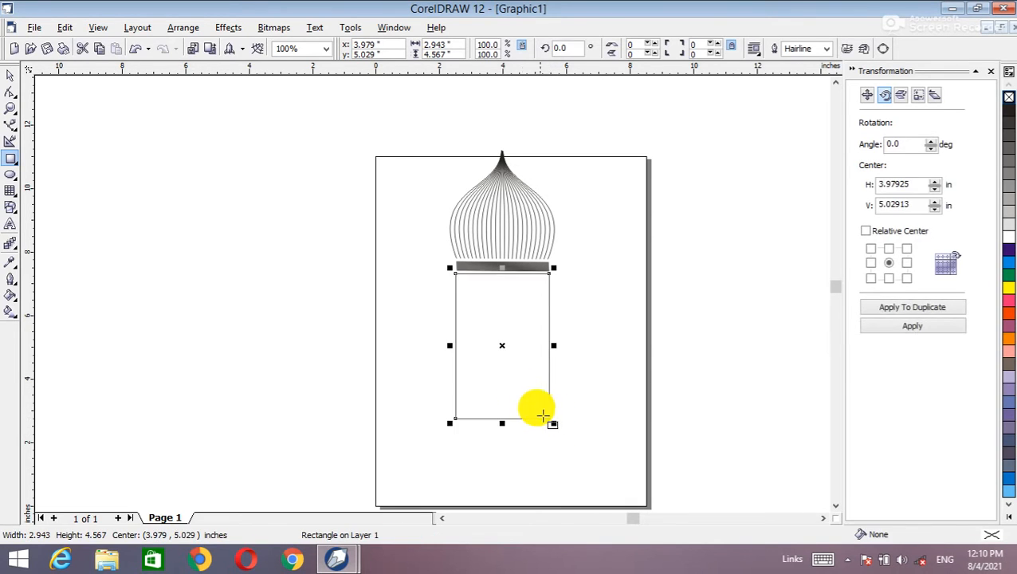
Convert the rectangle below the base band to curves.
{"action": "scroll", "coordinate": [499, 365], "scroll_direction": "up", "scroll_amount": 2}
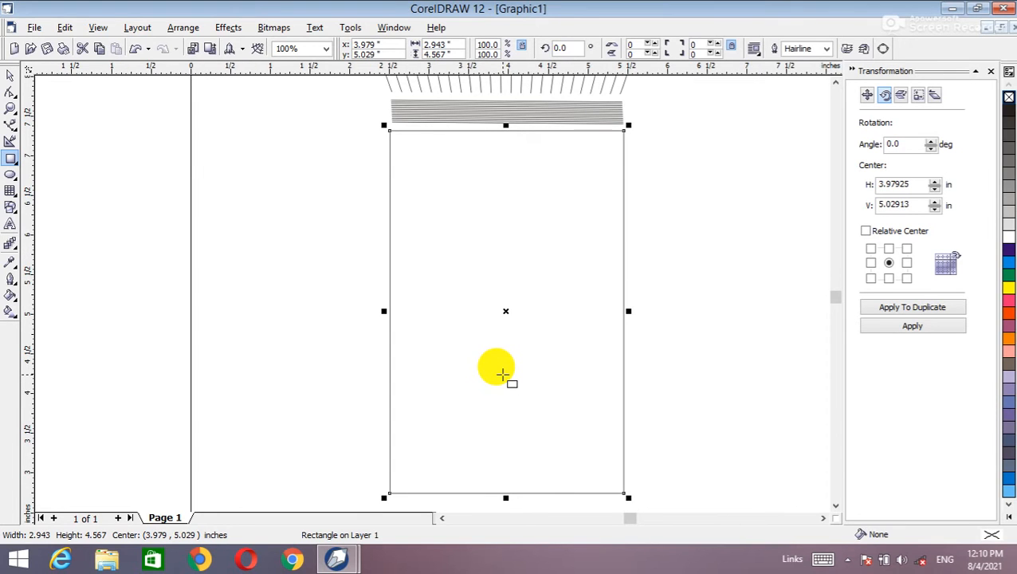
{"action": "scroll", "coordinate": [502, 374], "scroll_direction": "up", "scroll_amount": 1}
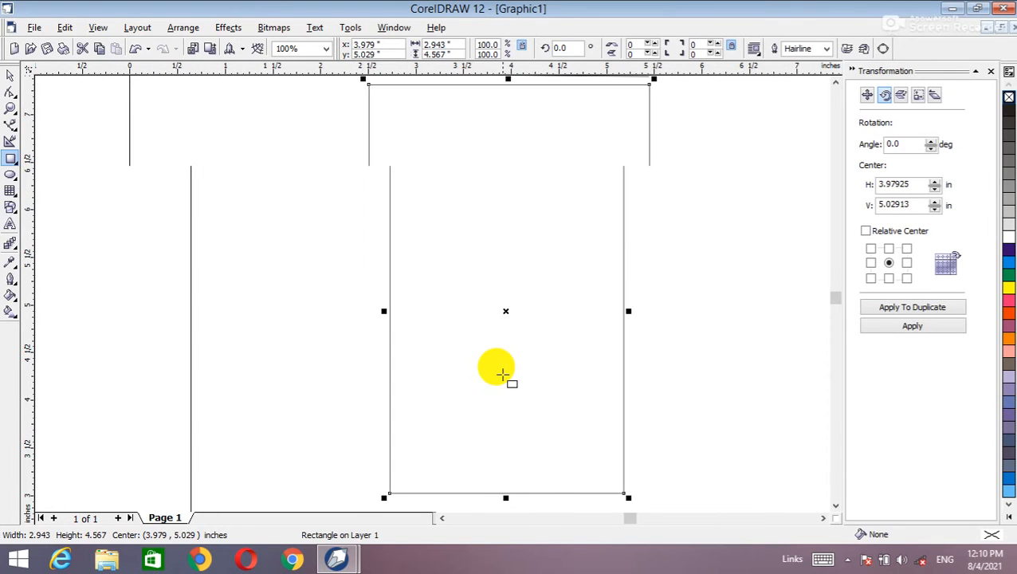
{"action": "left_click", "coordinate": [837, 510]}
{"action": "left_click", "coordinate": [837, 510]}
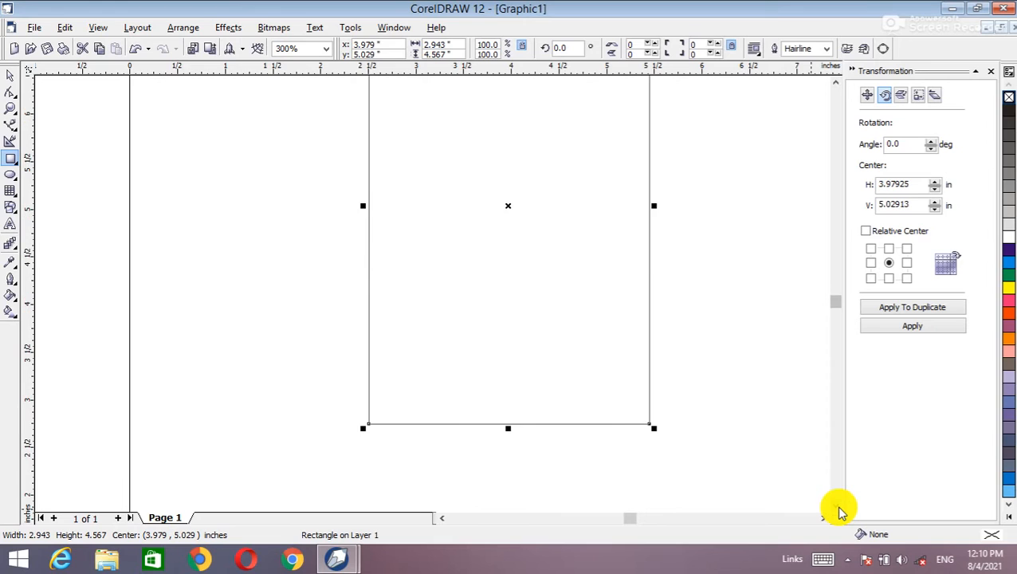
{"action": "left_click", "coordinate": [837, 510]}
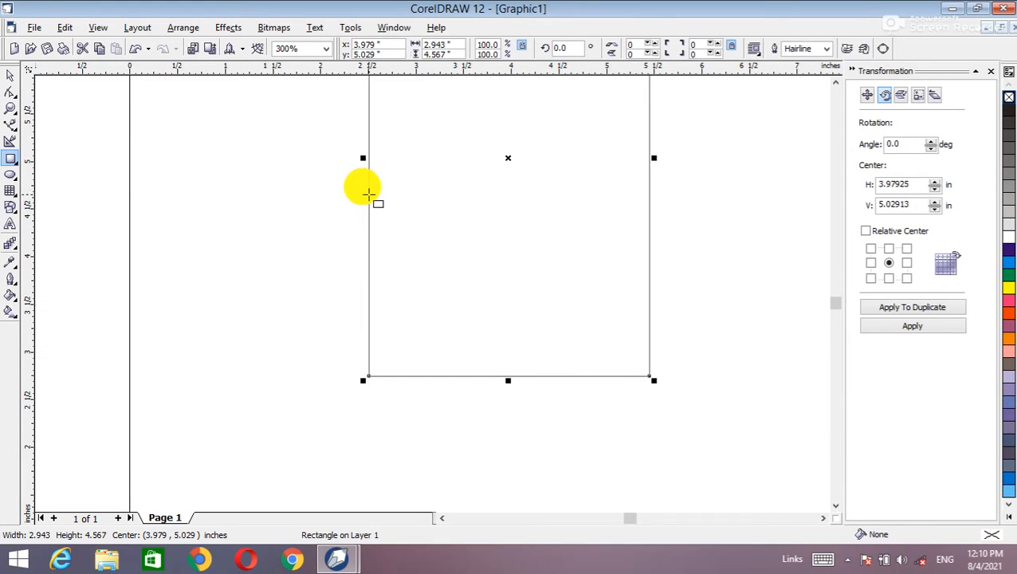
{"action": "right_click", "coordinate": [368, 193]}
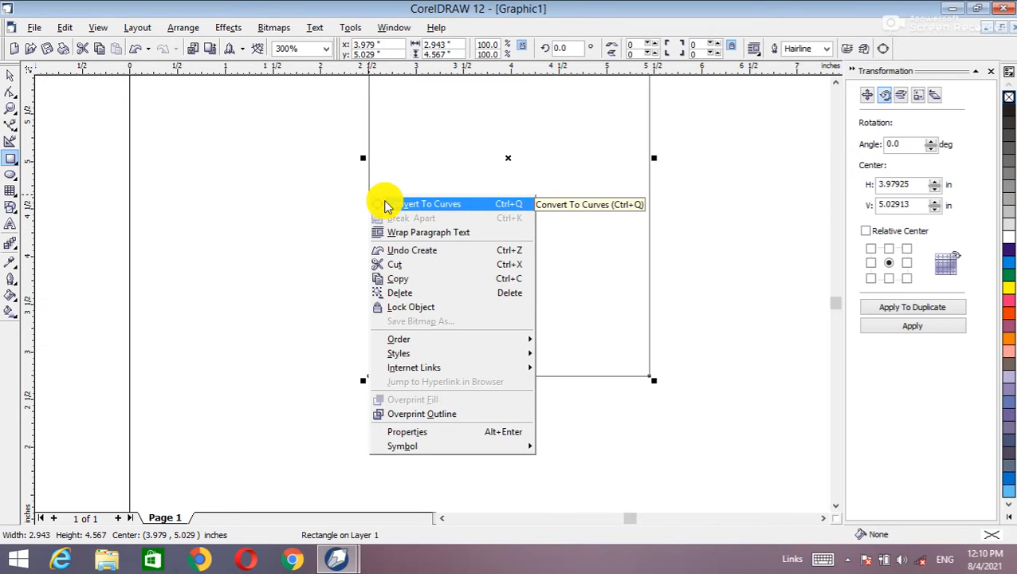
{"action": "left_click", "coordinate": [462, 206]}
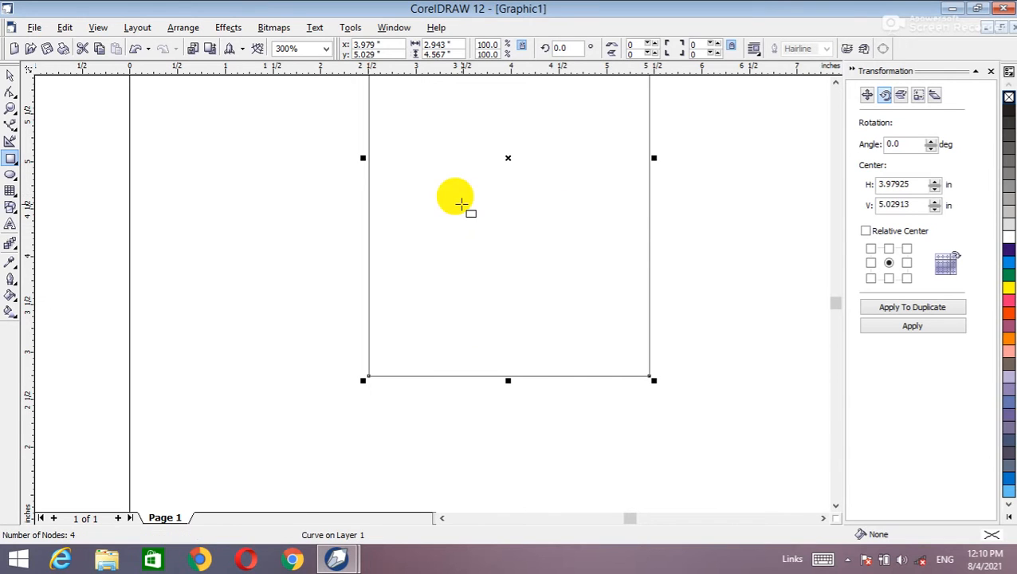
Break the rectangle's bottom edge apart near its right corner and delete the extra nodes, leaving a frame open at the bottom.
{"action": "left_click", "coordinate": [9, 92]}
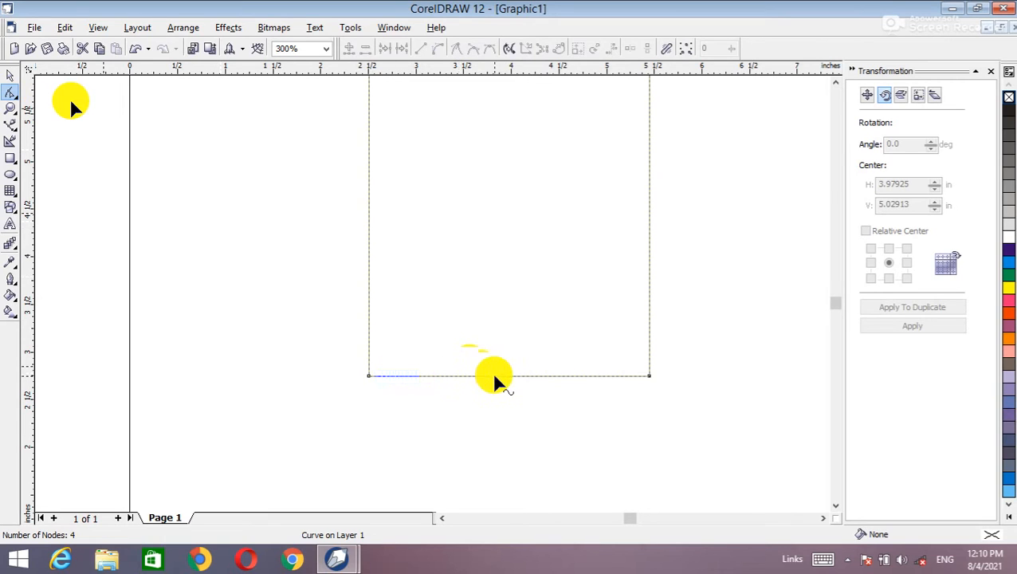
{"action": "left_click", "coordinate": [645, 376]}
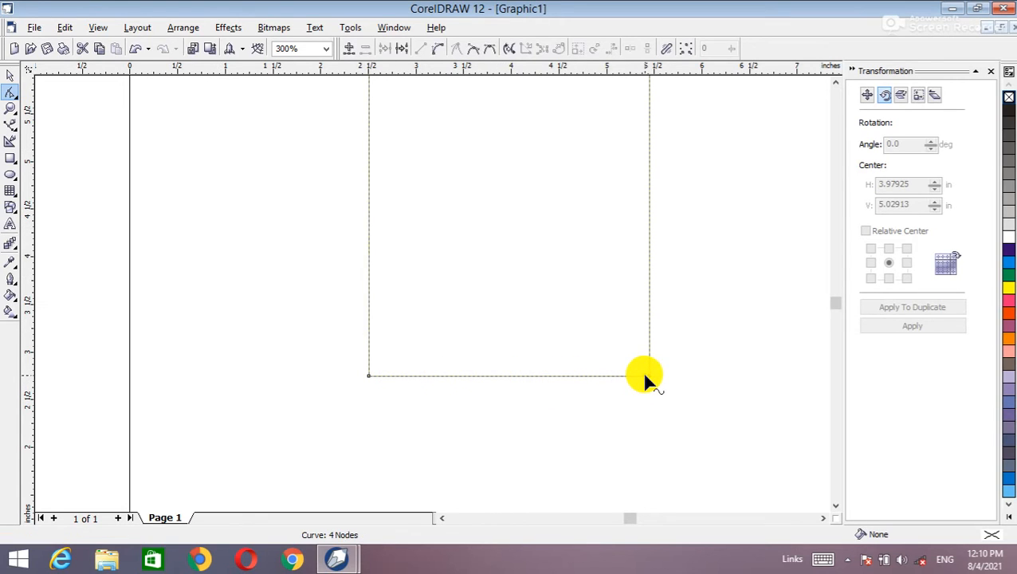
{"action": "right_click", "coordinate": [644, 377]}
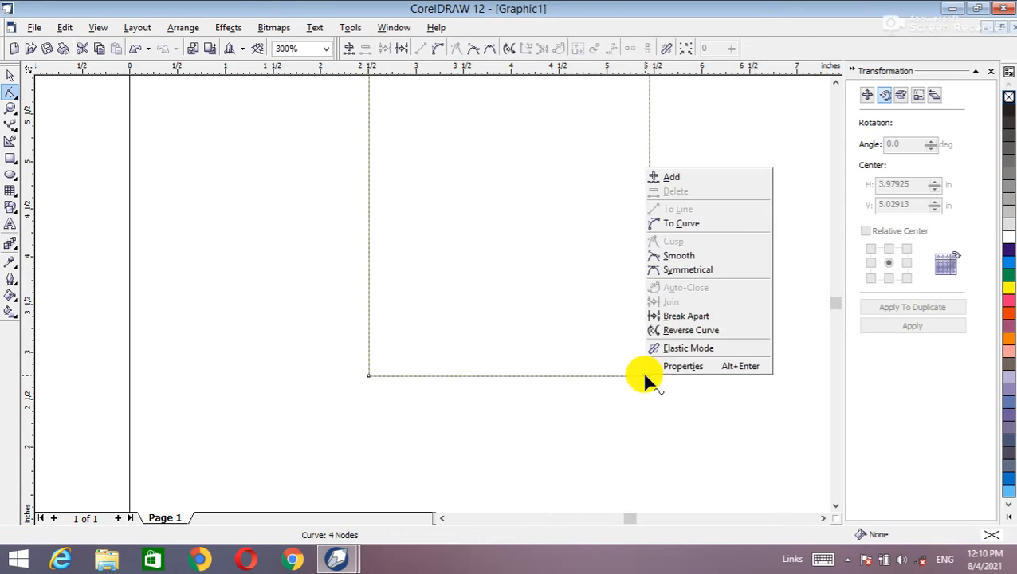
{"action": "left_click", "coordinate": [671, 319]}
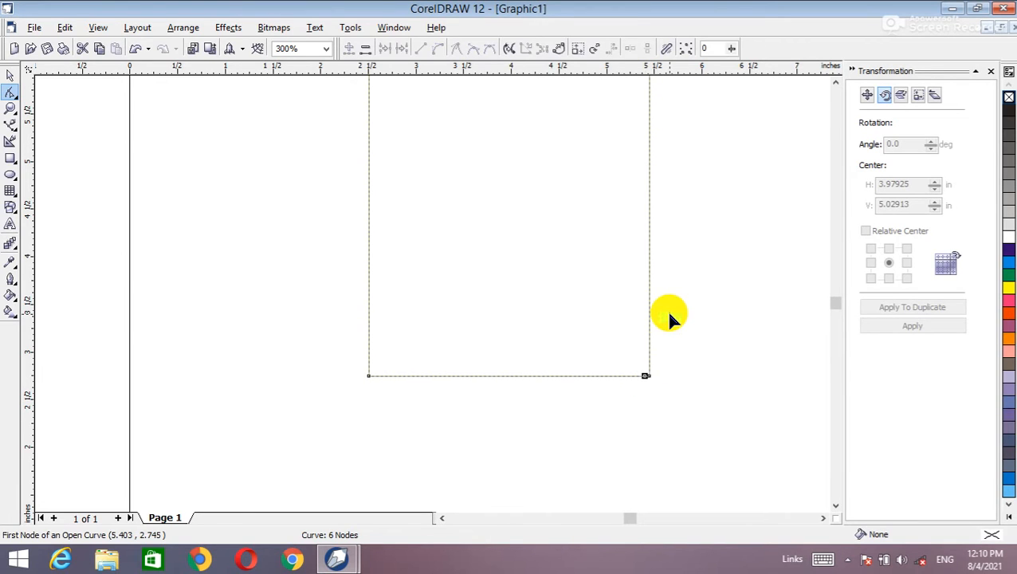
{"action": "key", "text": "Delete"}
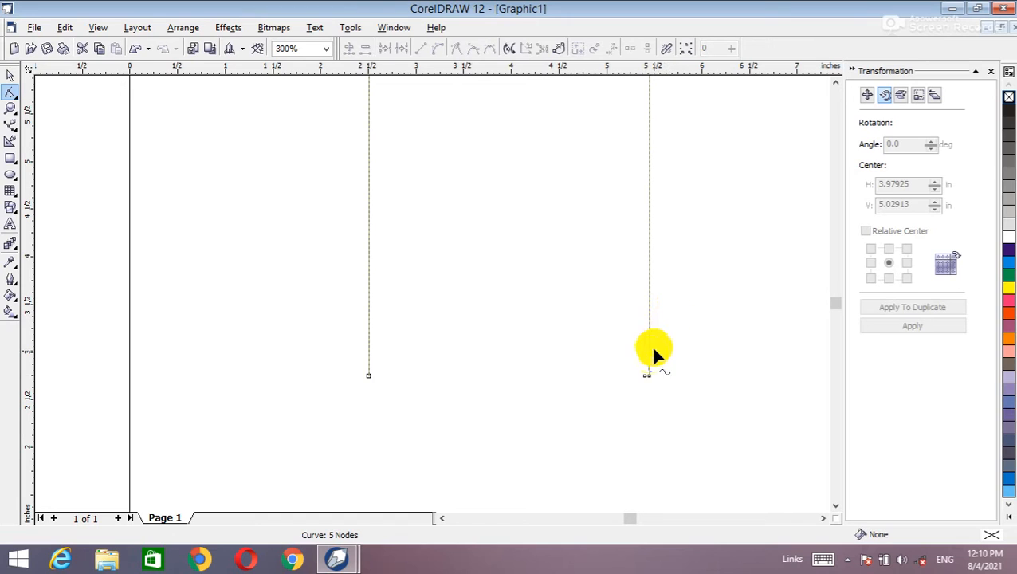
{"action": "key", "text": "Delete"}
{"action": "left_click", "coordinate": [10, 76]}
{"action": "left_click", "coordinate": [227, 179]}
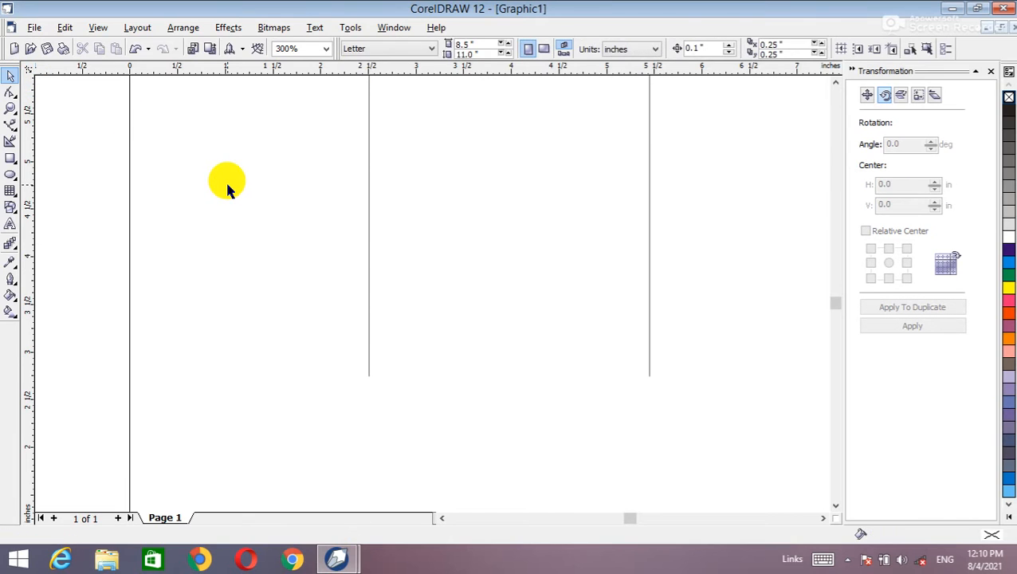
Duplicate the open frame and nudge the copy until it lies exactly over the original.
{"action": "scroll", "coordinate": [227, 189], "scroll_direction": "down", "scroll_amount": 1}
{"action": "scroll", "coordinate": [228, 189], "scroll_direction": "down", "scroll_amount": 1}
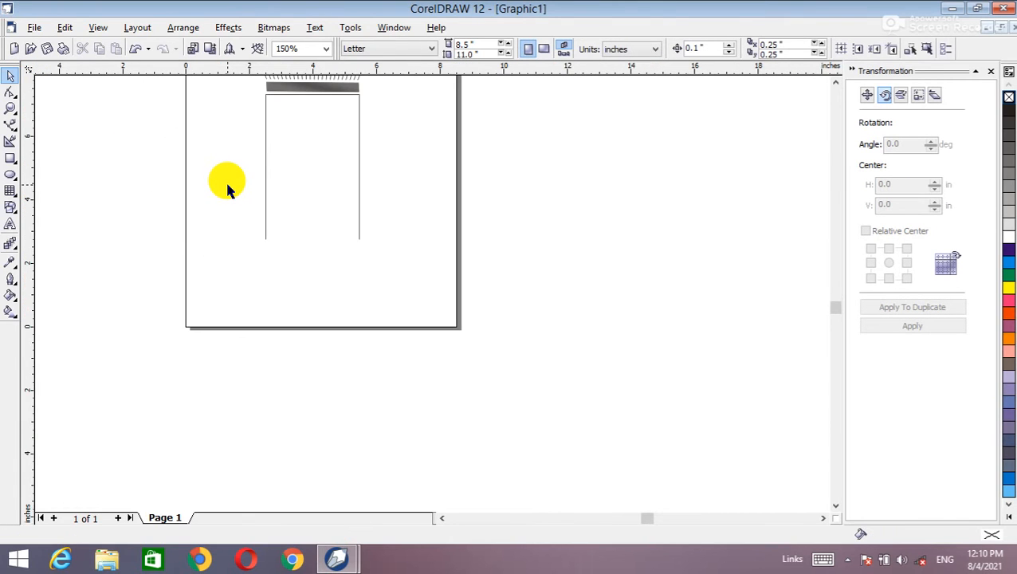
{"action": "left_click", "coordinate": [834, 83]}
{"action": "left_click", "coordinate": [835, 83]}
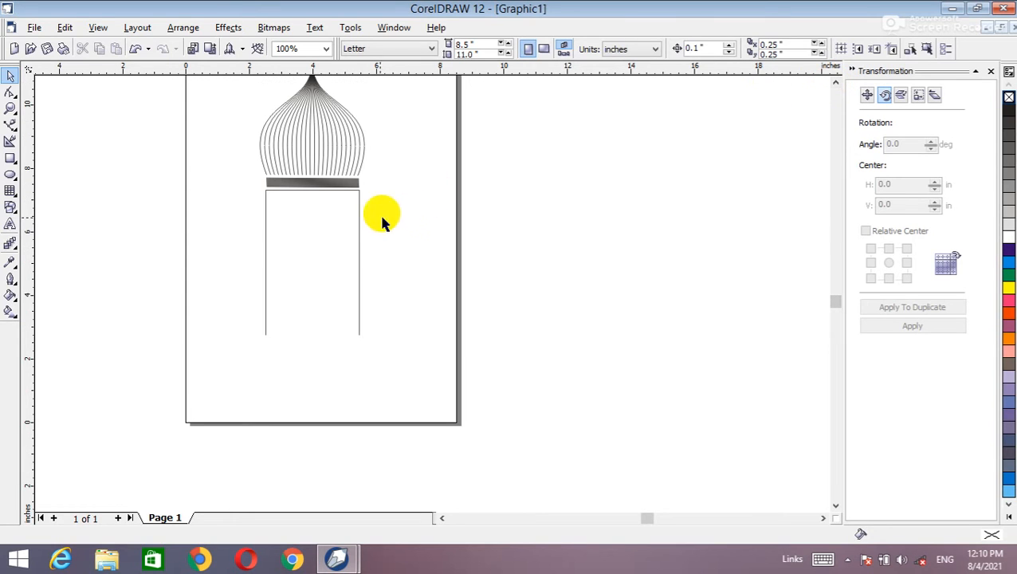
{"action": "left_click", "coordinate": [358, 225]}
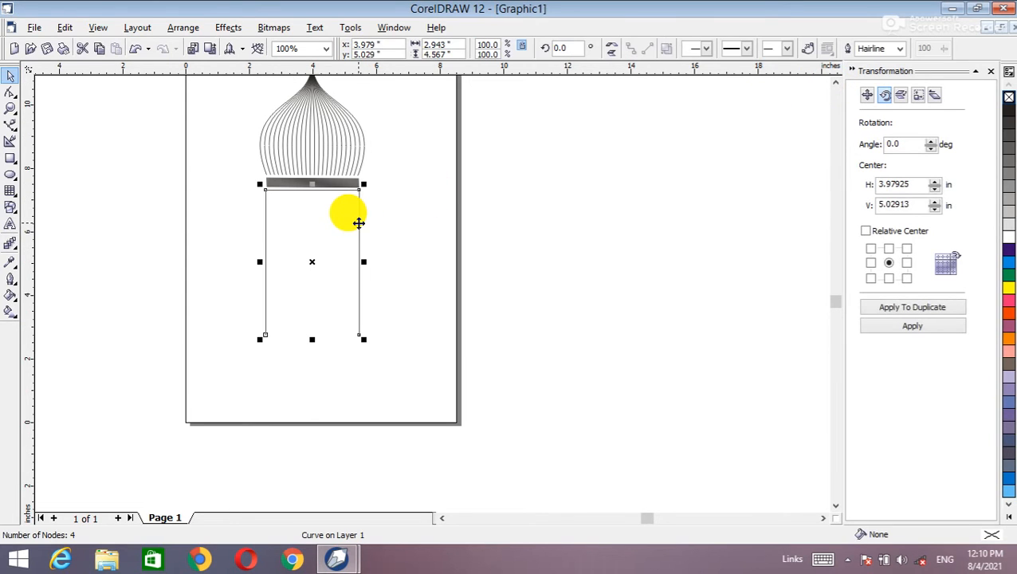
{"action": "key", "text": "ctrl+d"}
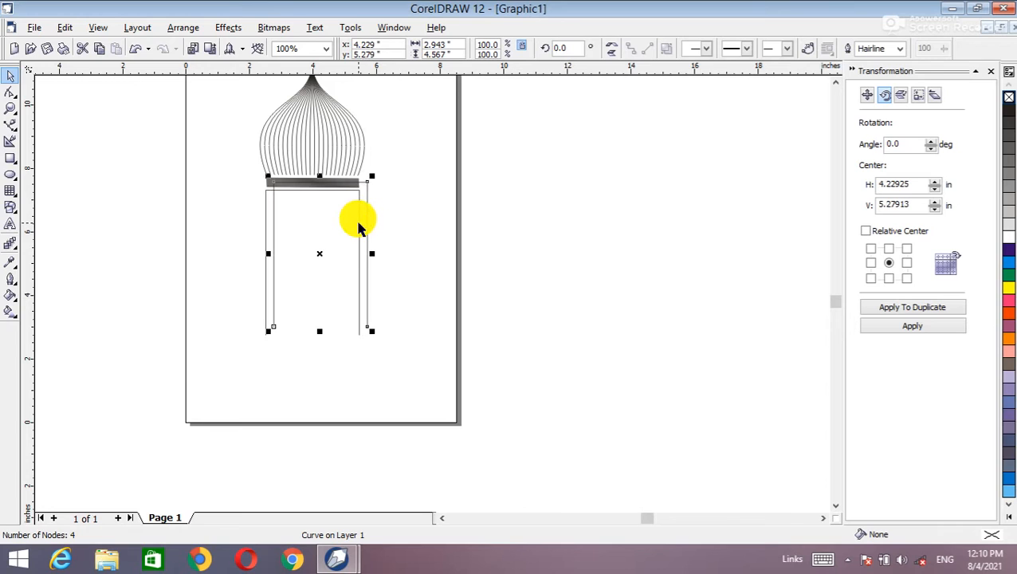
{"action": "scroll", "coordinate": [358, 225], "scroll_direction": "up", "scroll_amount": 1}
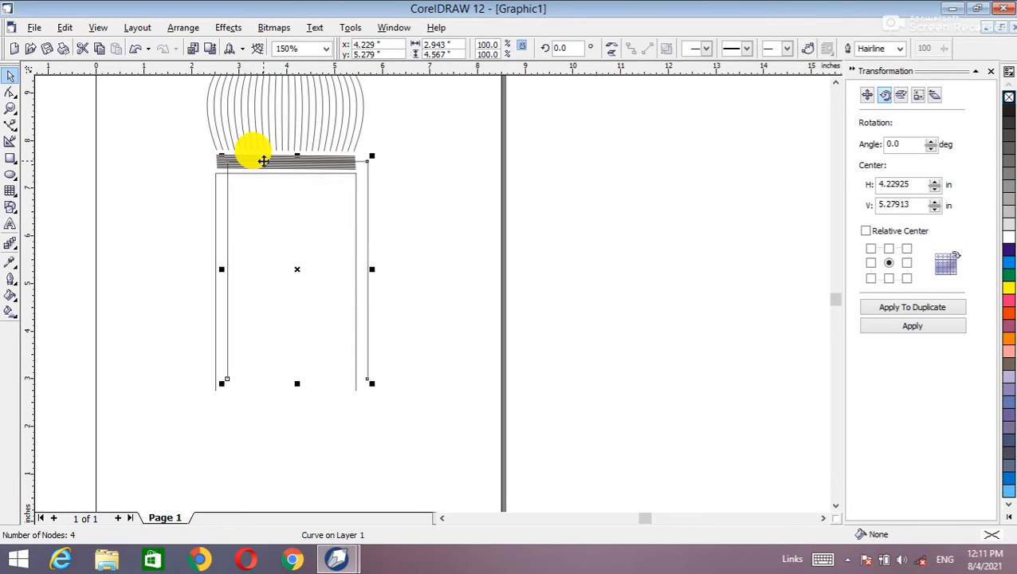
{"action": "key", "text": "Left"}
{"action": "key", "text": "Left"}
{"action": "key", "text": "Left"}
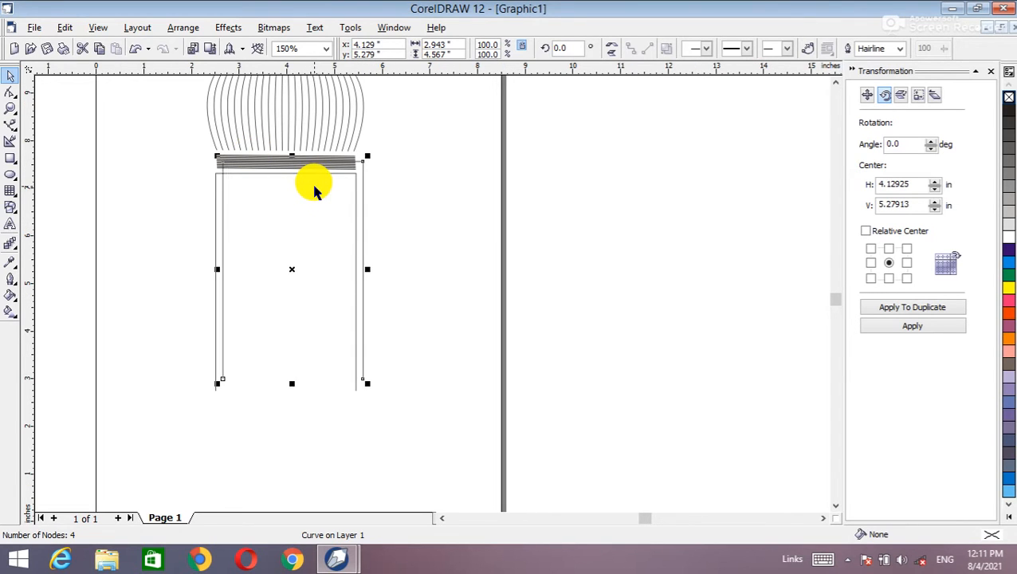
{"action": "key", "text": "ctrl+Right"}
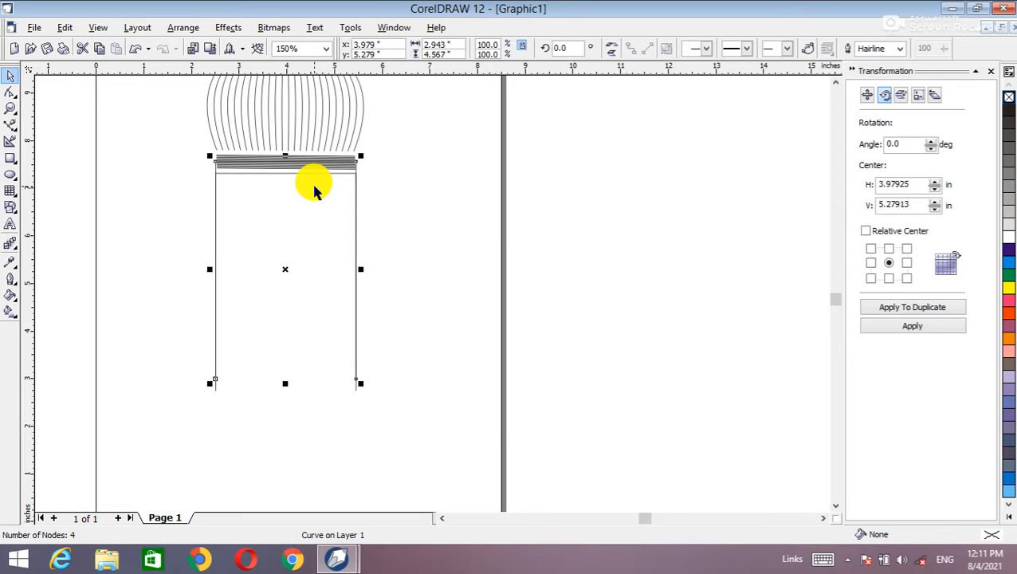
{"action": "key", "text": "ctrl+Down"}
{"action": "key", "text": "ctrl+Down"}
{"action": "key", "text": "ctrl+Down"}
{"action": "key", "text": "ctrl+Down"}
{"action": "key", "text": "ctrl+Down"}
{"action": "key", "text": "ctrl+Down"}
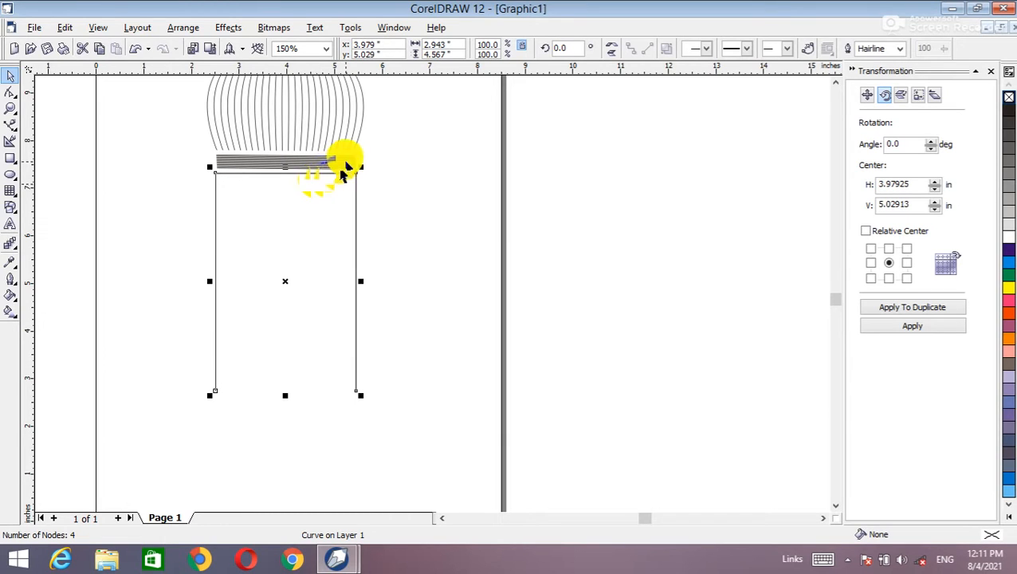
Scale the duplicate frame about its center to roughly 2.1 by 3.3 in, forming a smaller frame inside the original.
{"action": "left_click_drag", "start_coordinate": [360, 166], "coordinate": [340, 185]}
{"action": "left_click", "coordinate": [427, 189]}
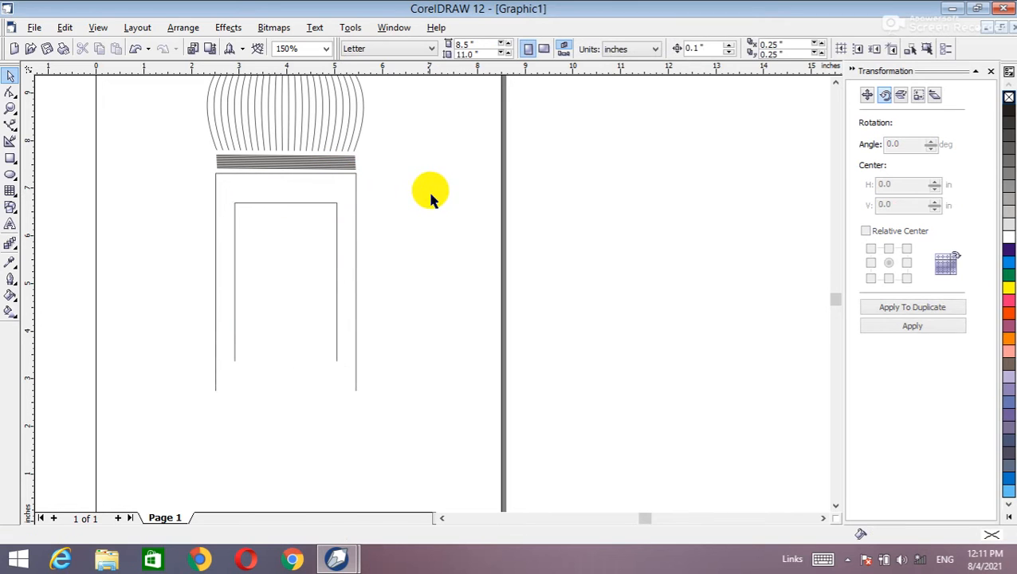
{"action": "left_click", "coordinate": [11, 92]}
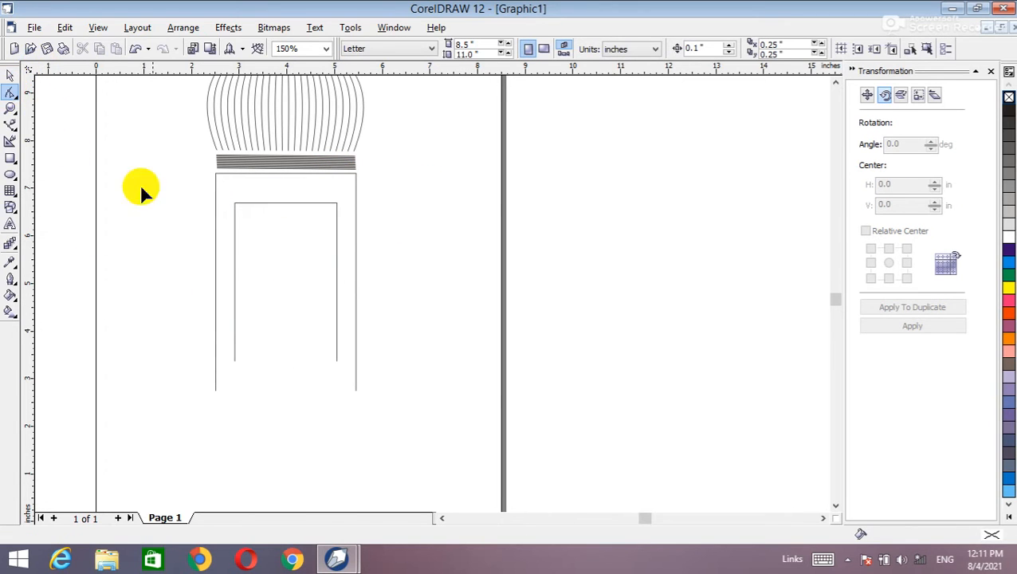
Lower the two bottom end nodes of the inner frame until its legs end nearly level with the outer frame's legs.
{"action": "left_click", "coordinate": [246, 204]}
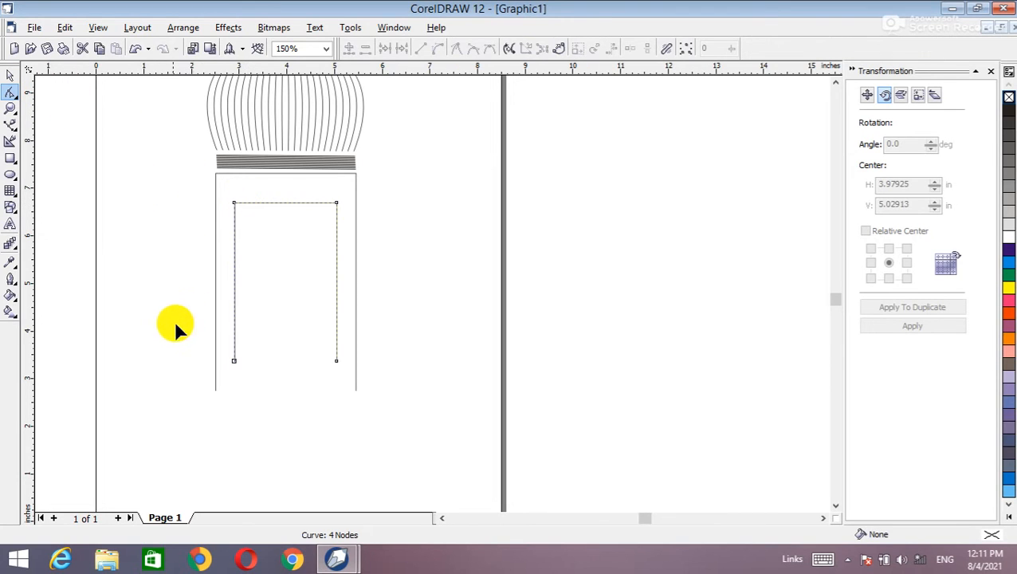
{"action": "left_click_drag", "start_coordinate": [172, 327], "coordinate": [380, 393]}
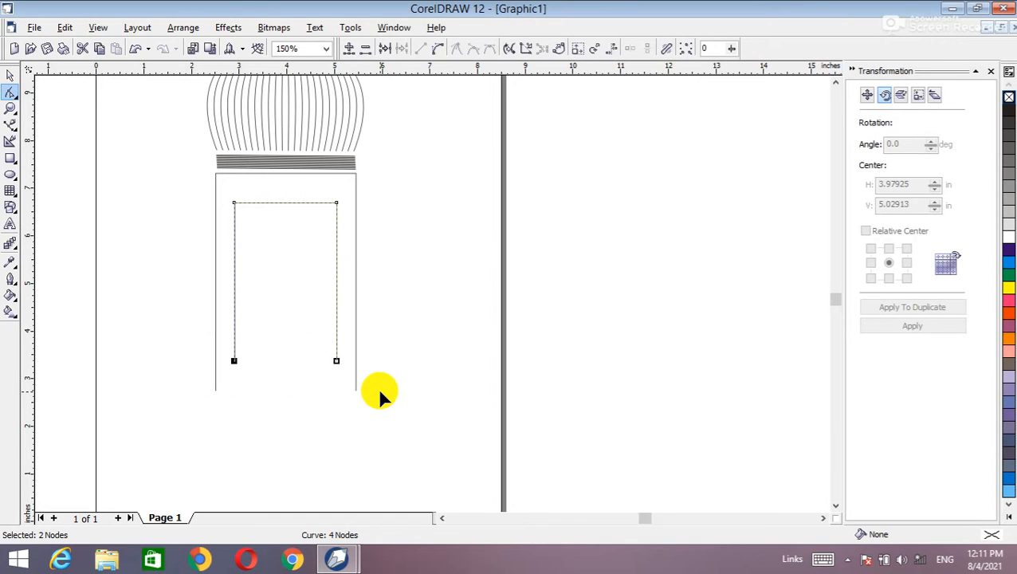
{"action": "key", "text": "Down"}
{"action": "key", "text": "Down"}
{"action": "key", "text": "Down"}
{"action": "key", "text": "Down"}
{"action": "key", "text": "Down"}
{"action": "key", "text": "Down"}
{"action": "key", "text": "Down"}
Blend the outer open frame into the inner one with 20 steps.
{"action": "left_click", "coordinate": [11, 245]}
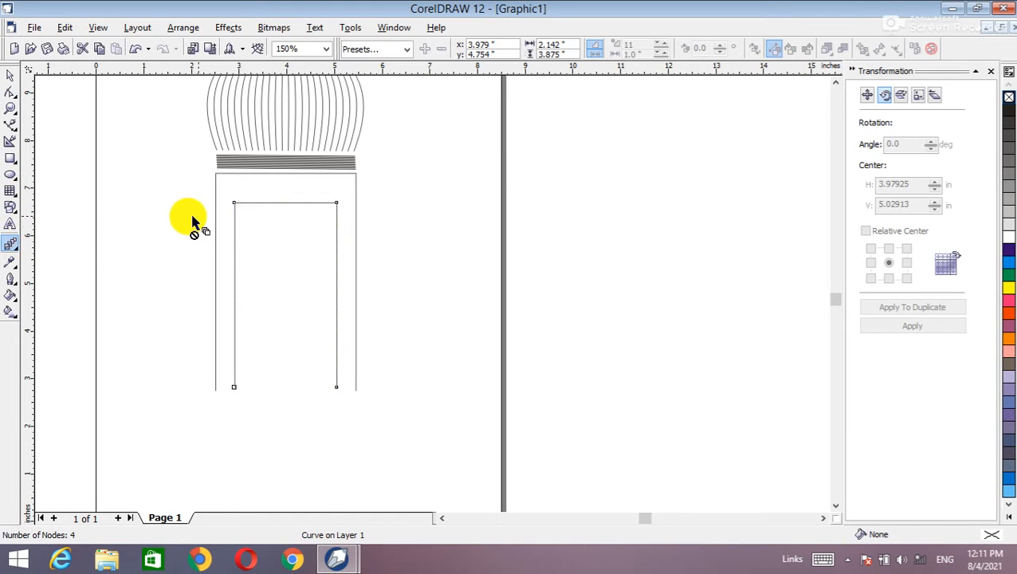
{"action": "left_click", "coordinate": [229, 176]}
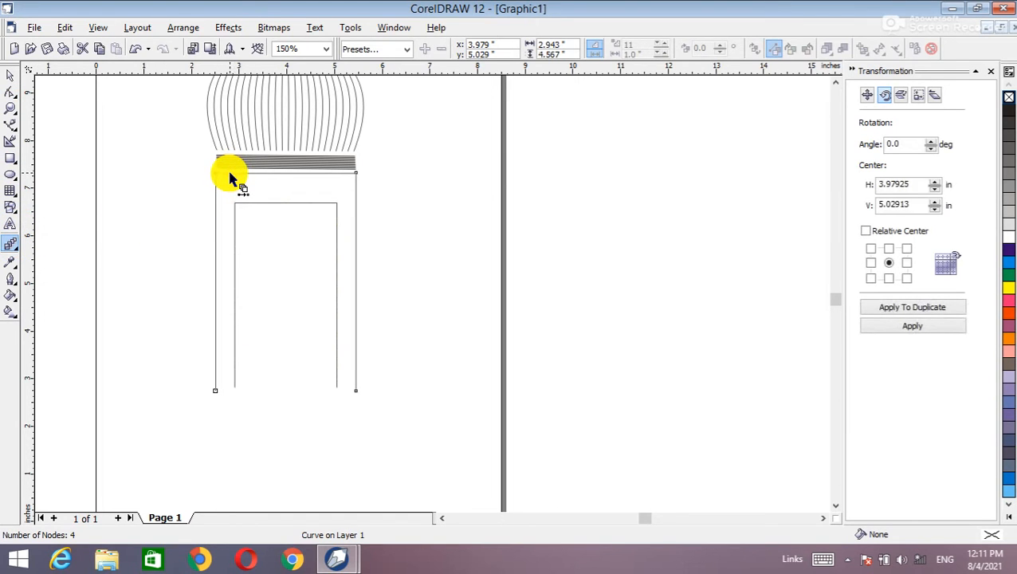
{"action": "mouse_move", "coordinate": [230, 177]}
{"action": "left_mouse_down"}
{"action": "mouse_move", "coordinate": [300, 291]}
{"action": "mouse_move", "coordinate": [317, 285]}
{"action": "mouse_move", "coordinate": [288, 285]}
{"action": "mouse_move", "coordinate": [302, 315]}
{"action": "mouse_move", "coordinate": [351, 344]}
{"action": "mouse_move", "coordinate": [299, 325]}
{"action": "mouse_move", "coordinate": [296, 273]}
{"action": "mouse_move", "coordinate": [312, 271]}
{"action": "left_mouse_up"}
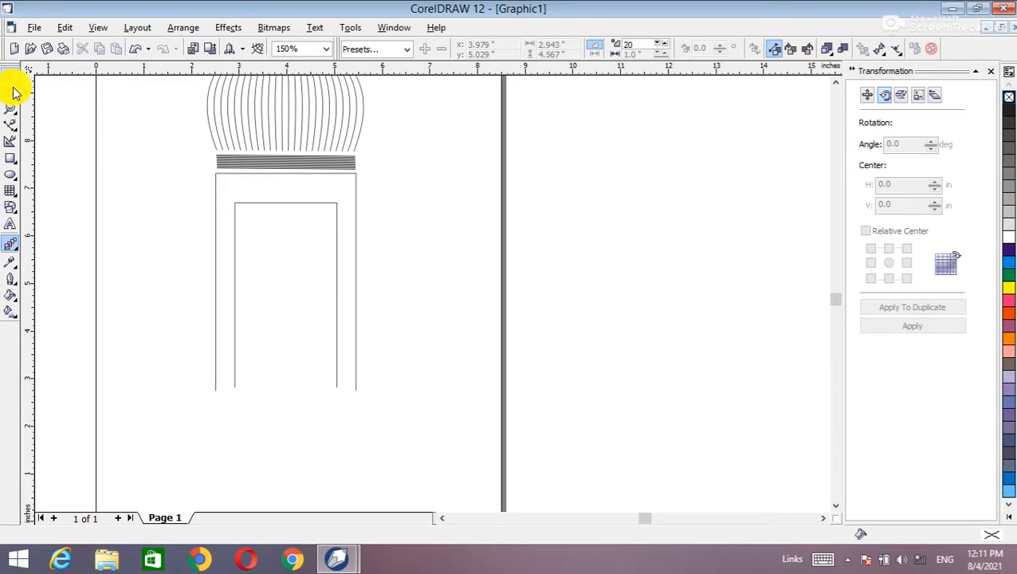
{"action": "left_click", "coordinate": [9, 76]}
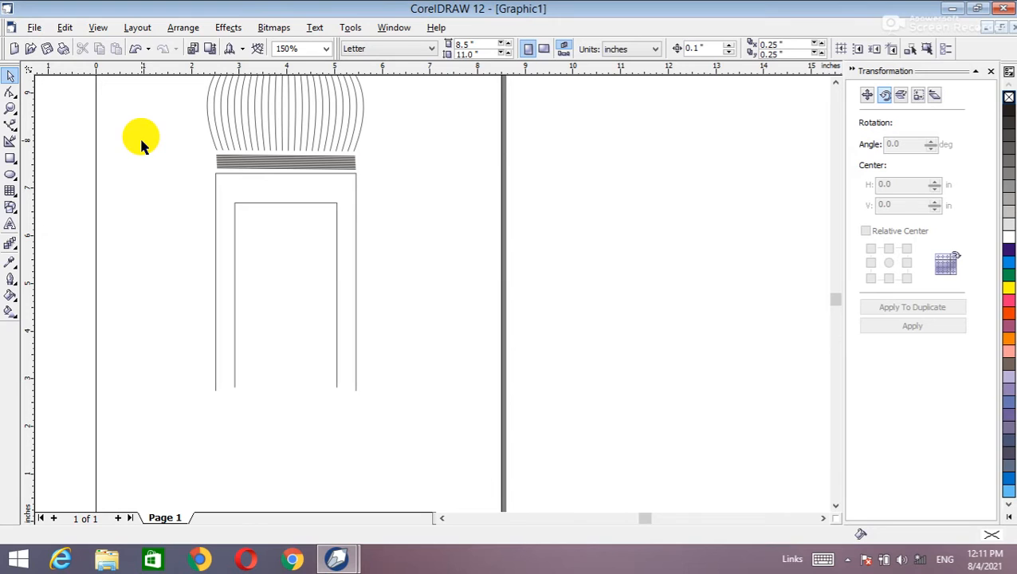
{"action": "left_click", "coordinate": [229, 168]}
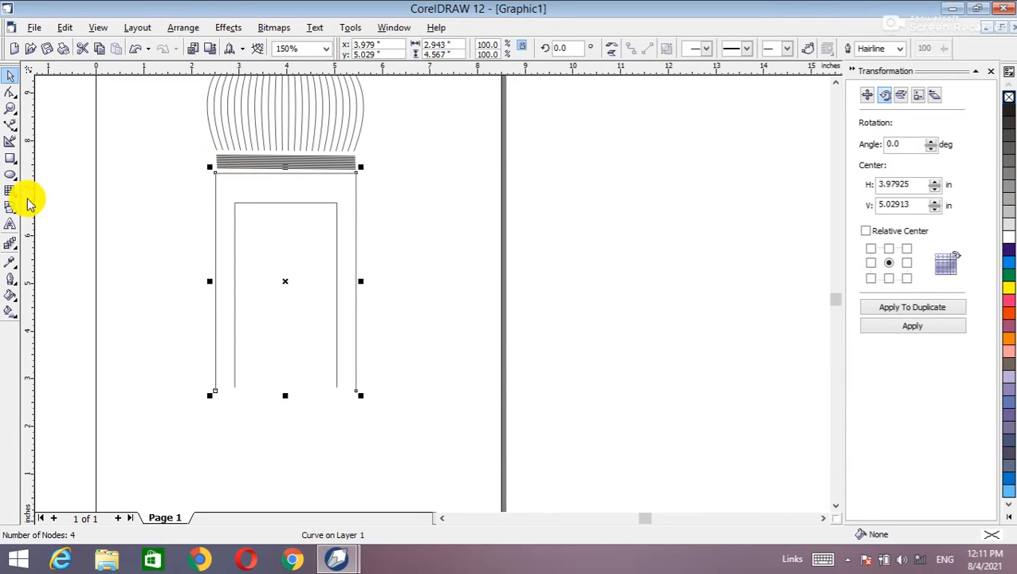
{"action": "left_click", "coordinate": [10, 243]}
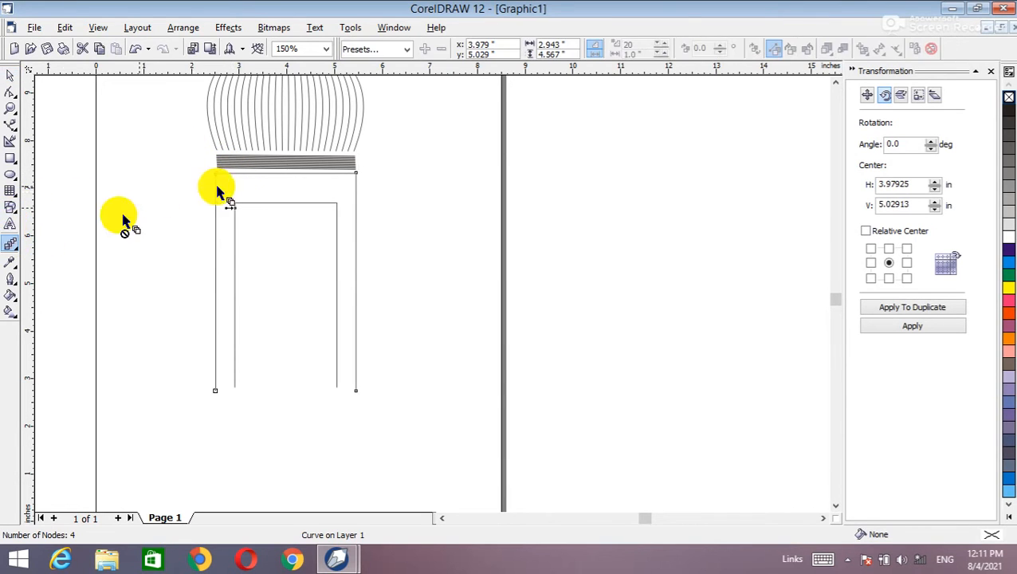
{"action": "mouse_move", "coordinate": [216, 177]}
{"action": "left_mouse_down"}
{"action": "mouse_move", "coordinate": [323, 305]}
{"action": "mouse_move", "coordinate": [339, 334]}
{"action": "mouse_move", "coordinate": [293, 301]}
{"action": "mouse_move", "coordinate": [351, 359]}
{"action": "mouse_move", "coordinate": [353, 395]}
{"action": "mouse_move", "coordinate": [234, 338]}
{"action": "left_mouse_up"}
{"action": "left_click", "coordinate": [224, 174]}
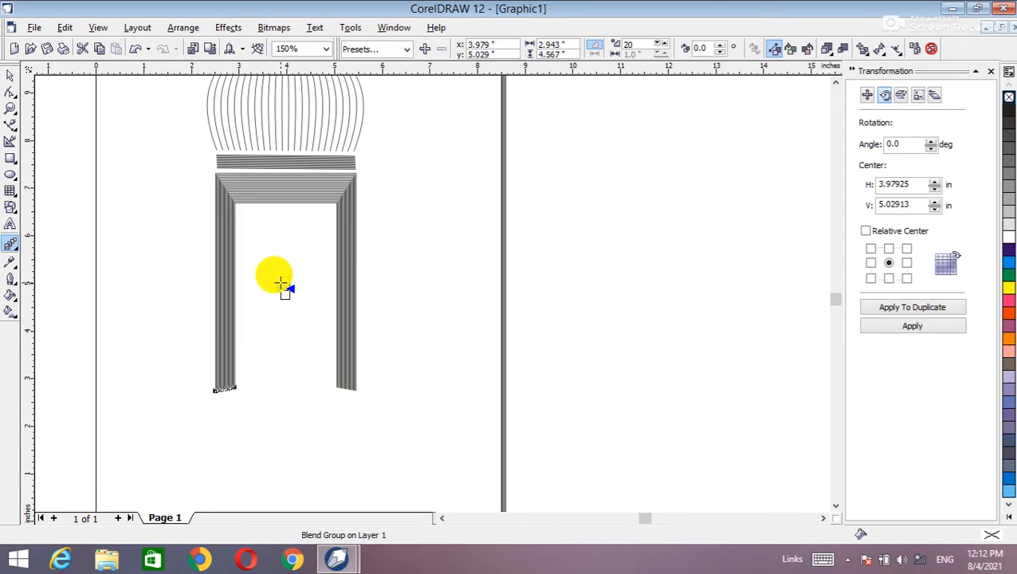
Move the blend's inner control frame up 0.2 in to narrow the band across the gateway's top.
{"action": "left_click", "coordinate": [300, 232]}
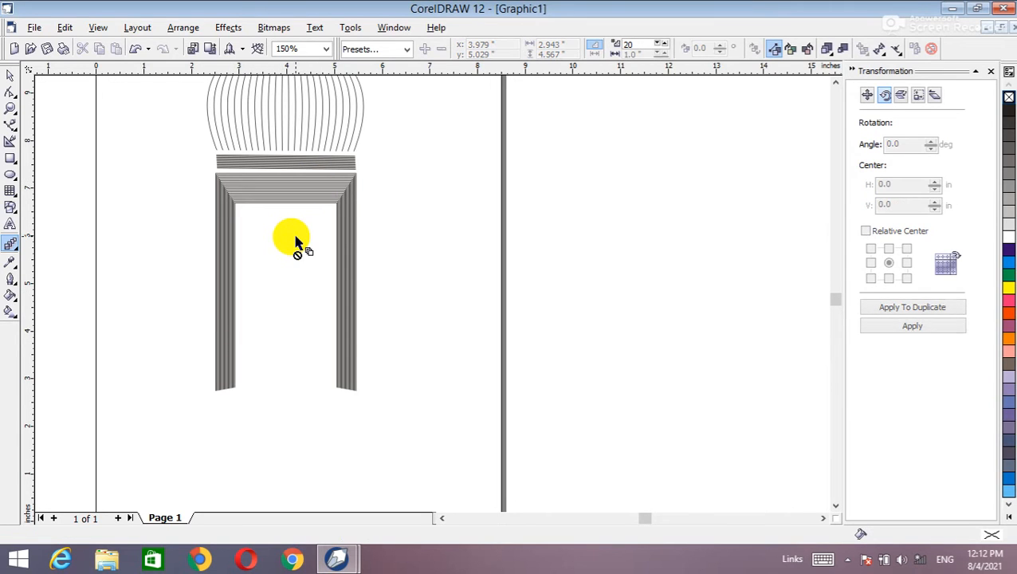
{"action": "left_click", "coordinate": [292, 207]}
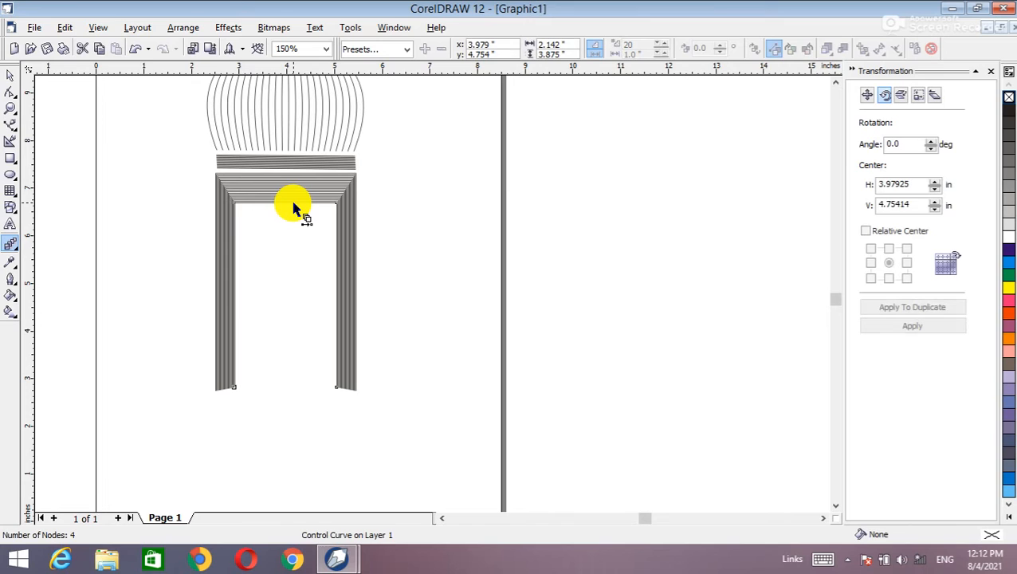
{"action": "left_click", "coordinate": [10, 75]}
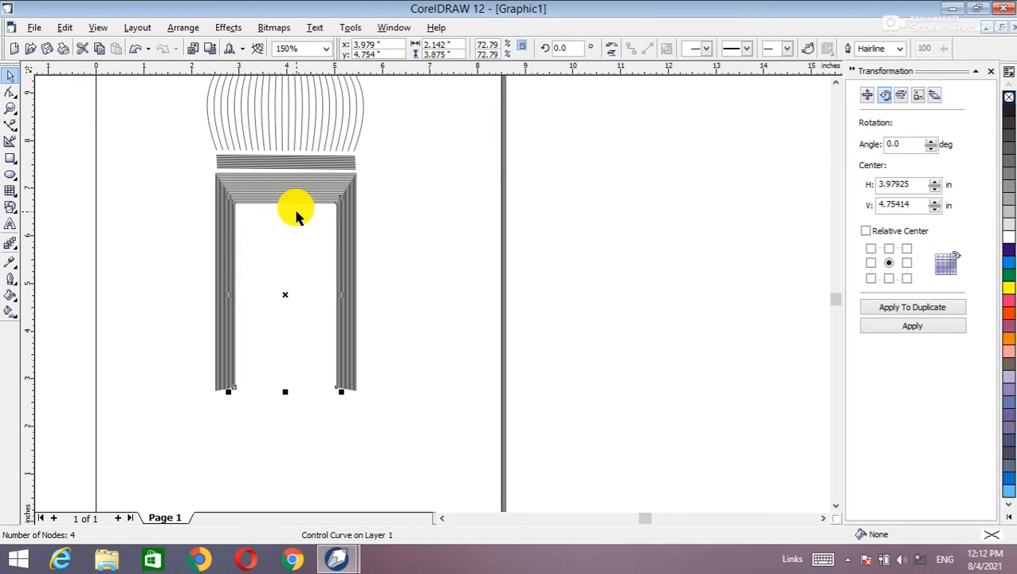
{"action": "key", "text": "Up"}
{"action": "key", "text": "Up"}
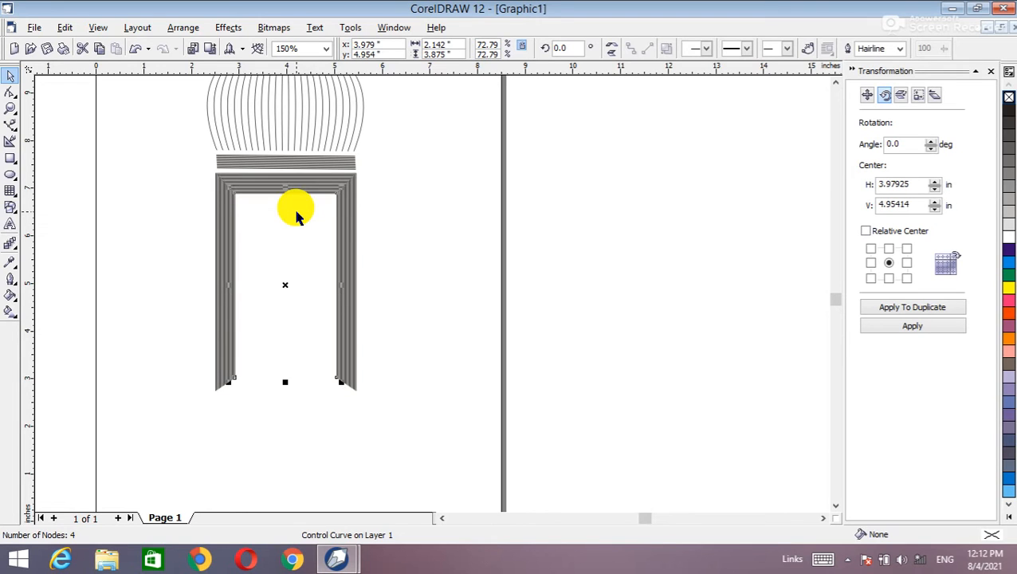
{"action": "left_click", "coordinate": [396, 252]}
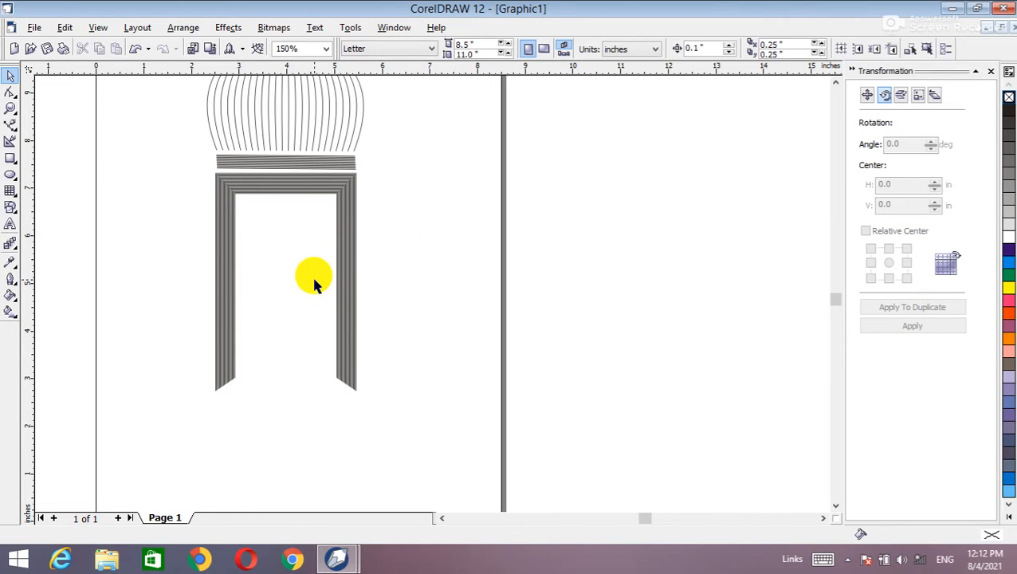
Draw an open two-segment line beside the page, about 1.27 by 6.1 in, with a short slanted top and a long near-vertical leg.
{"action": "scroll", "coordinate": [313, 279], "scroll_direction": "down", "scroll_amount": 2}
{"action": "scroll", "coordinate": [313, 283], "scroll_direction": "up", "scroll_amount": 1}
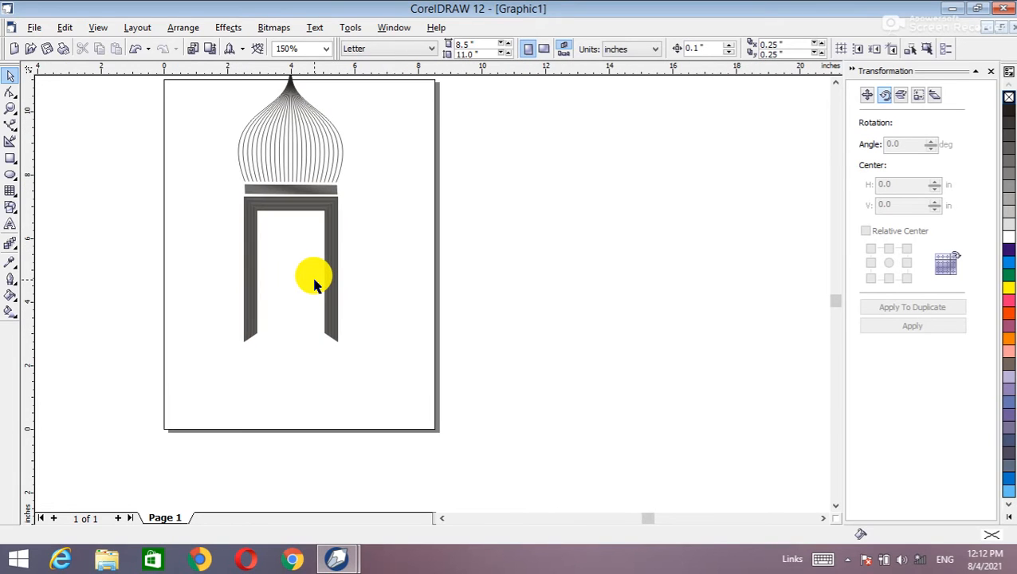
{"action": "left_click", "coordinate": [314, 280]}
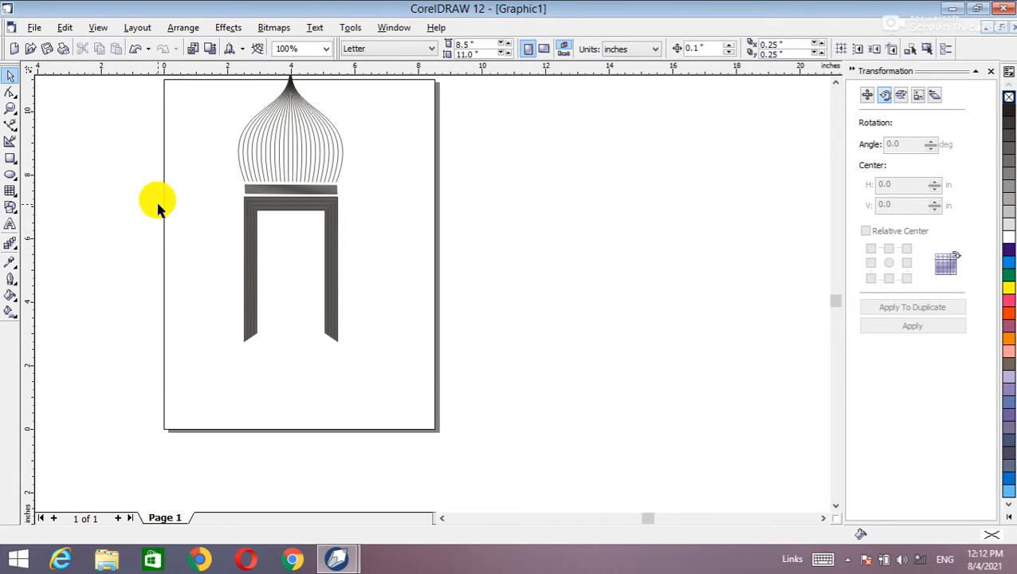
{"action": "left_click", "coordinate": [11, 127]}
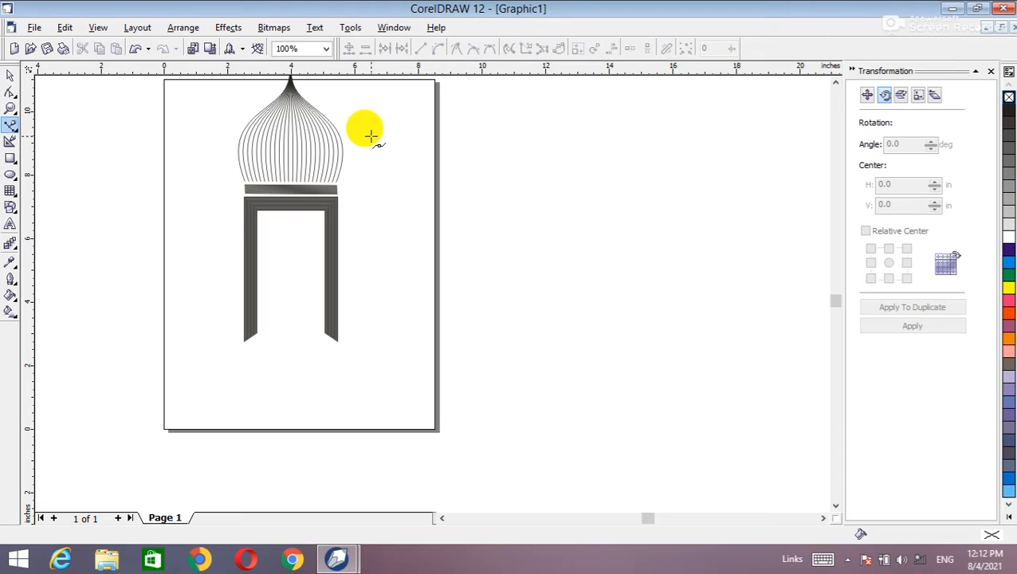
{"action": "left_click_drag", "start_coordinate": [525, 184], "coordinate": [486, 237]}
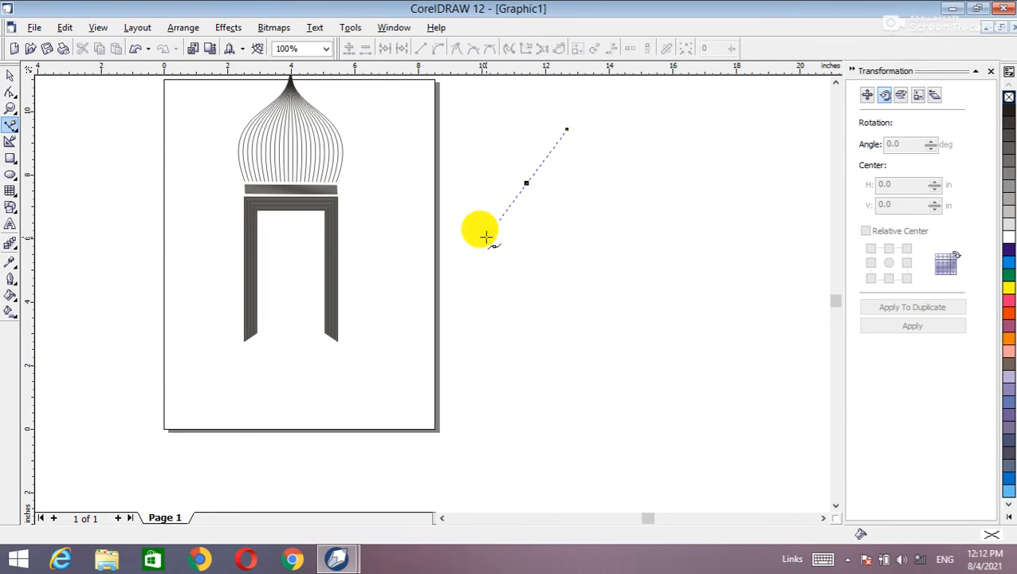
{"action": "left_click", "coordinate": [486, 237]}
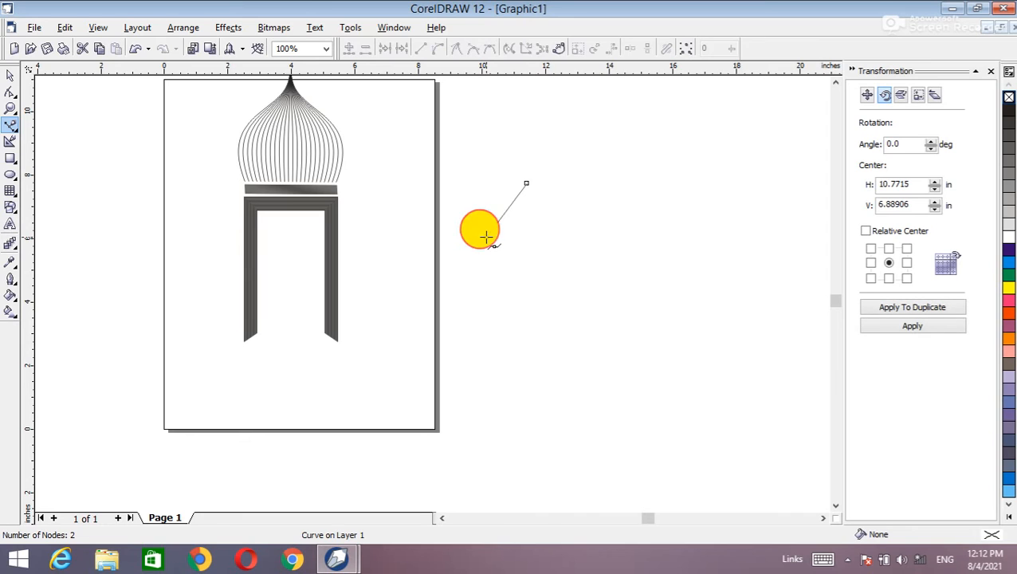
{"action": "left_click_drag", "start_coordinate": [486, 237], "coordinate": [489, 335]}
{"action": "key", "text": "ctrl+z"}
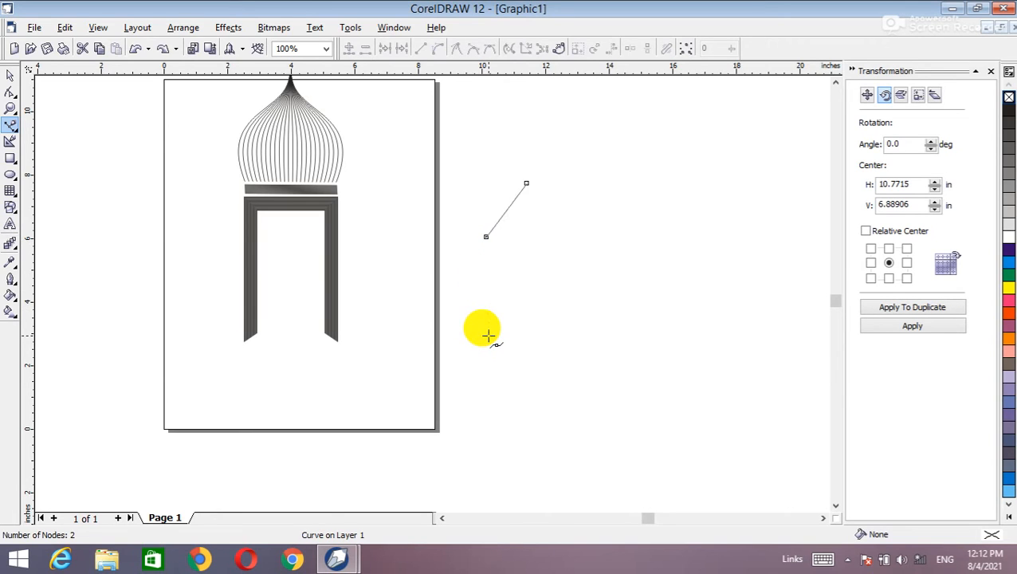
{"action": "left_click", "coordinate": [491, 375]}
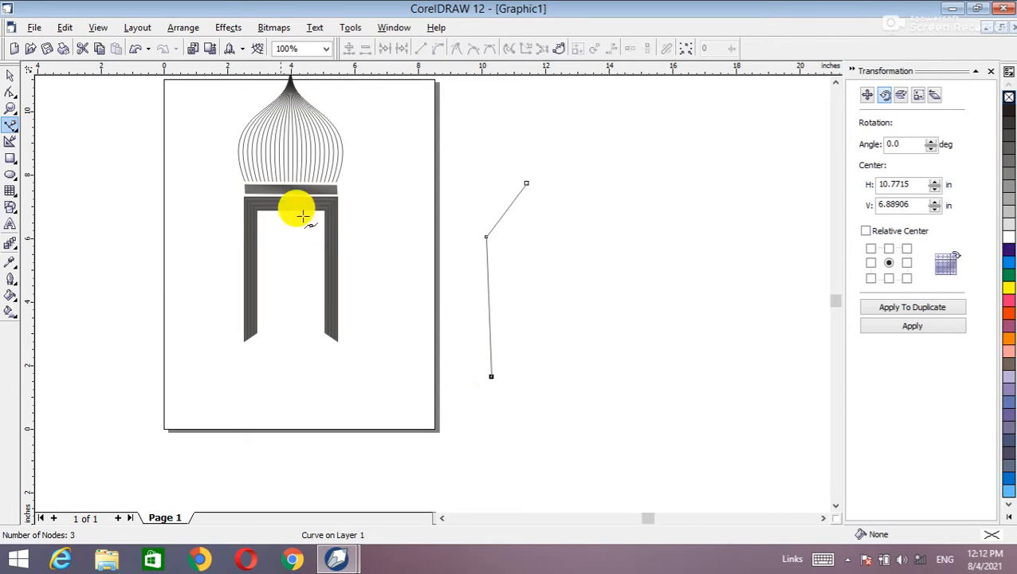
Straighten the line's long leg by shifting its bottom node, and convert the slanted top segment to an S-shaped curve.
{"action": "left_click", "coordinate": [11, 94]}
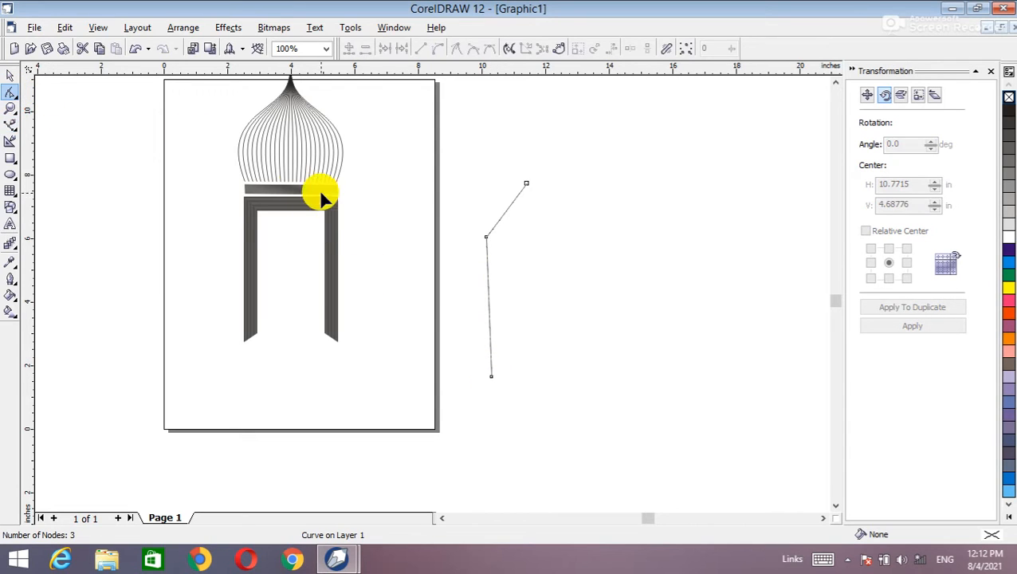
{"action": "left_click", "coordinate": [492, 376]}
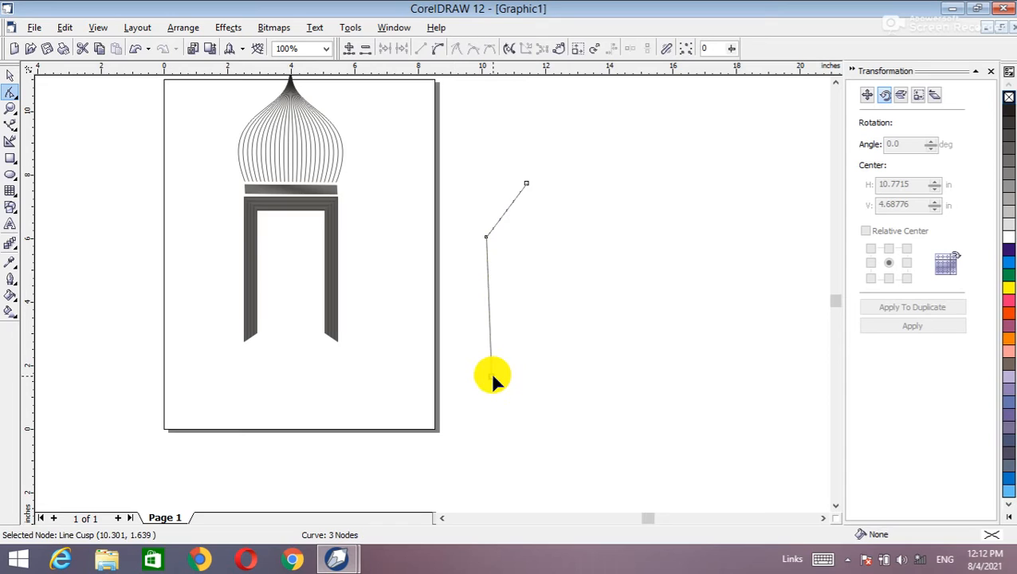
{"action": "left_click_drag", "start_coordinate": [492, 376], "coordinate": [488, 376]}
{"action": "left_click", "coordinate": [505, 211]}
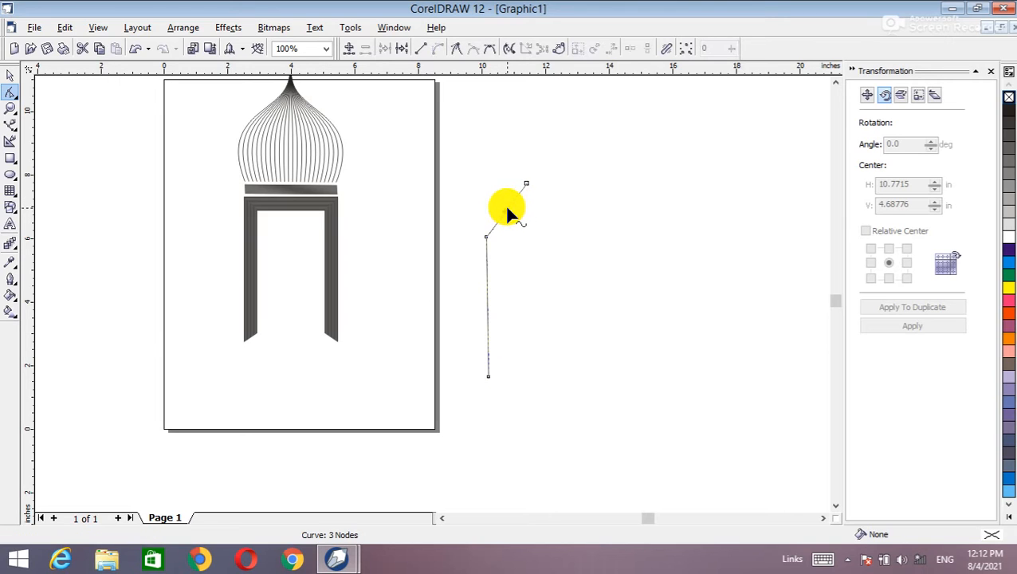
{"action": "left_click", "coordinate": [424, 50]}
{"action": "left_click", "coordinate": [437, 50]}
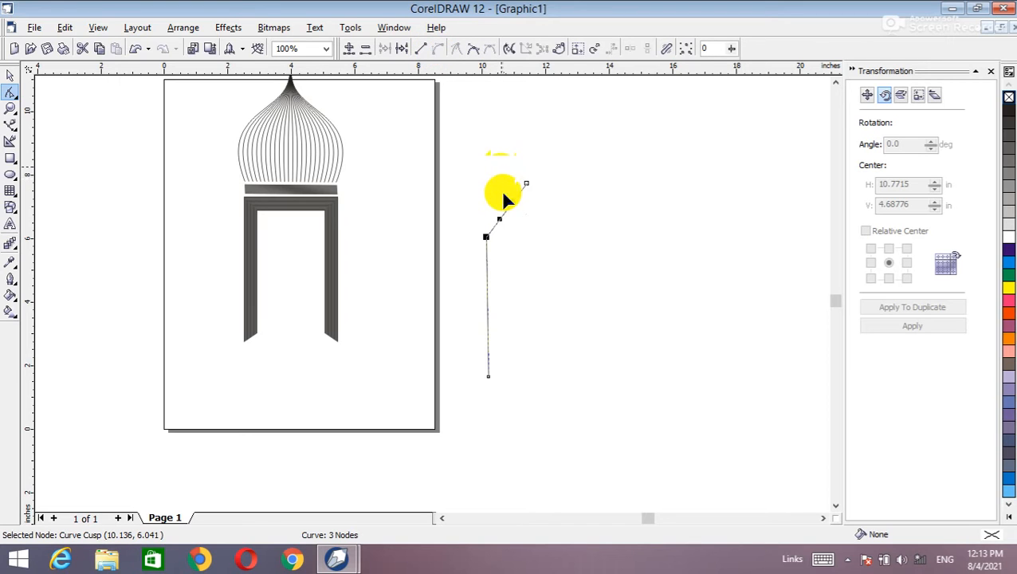
{"action": "mouse_move", "coordinate": [507, 209]}
{"action": "left_mouse_down"}
{"action": "mouse_move", "coordinate": [483, 198]}
{"action": "mouse_move", "coordinate": [513, 206]}
{"action": "left_mouse_up"}
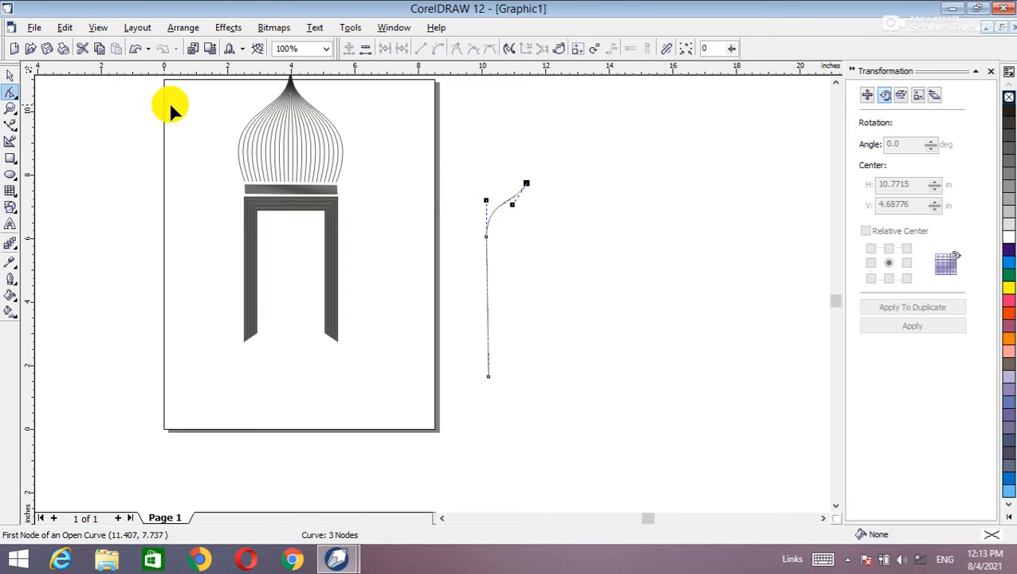
Duplicate the curve, mirror the copy horizontally, and join it to the original at the tip to form a pointed arch.
{"action": "left_click", "coordinate": [10, 74]}
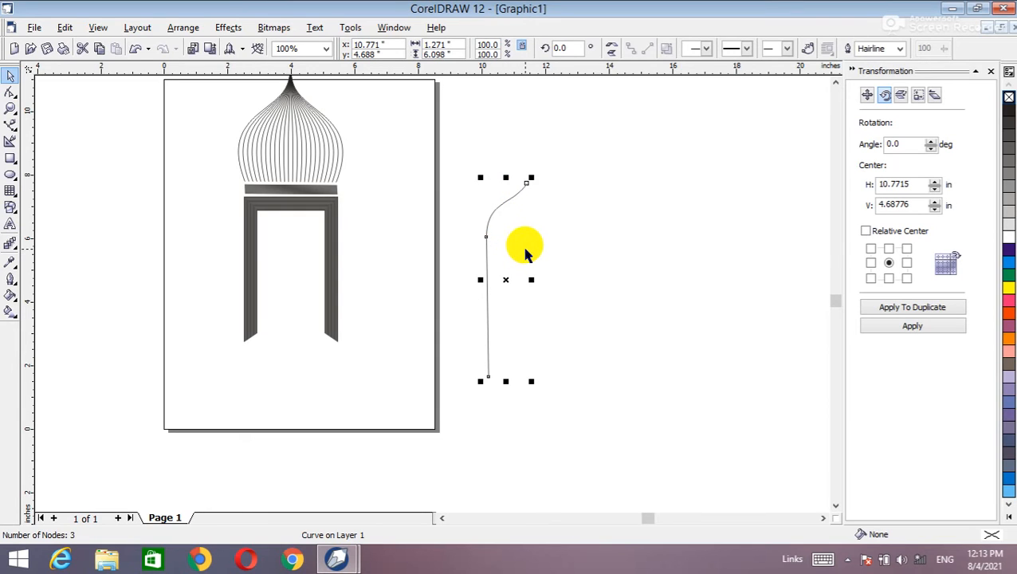
{"action": "key", "text": "ctrl+d"}
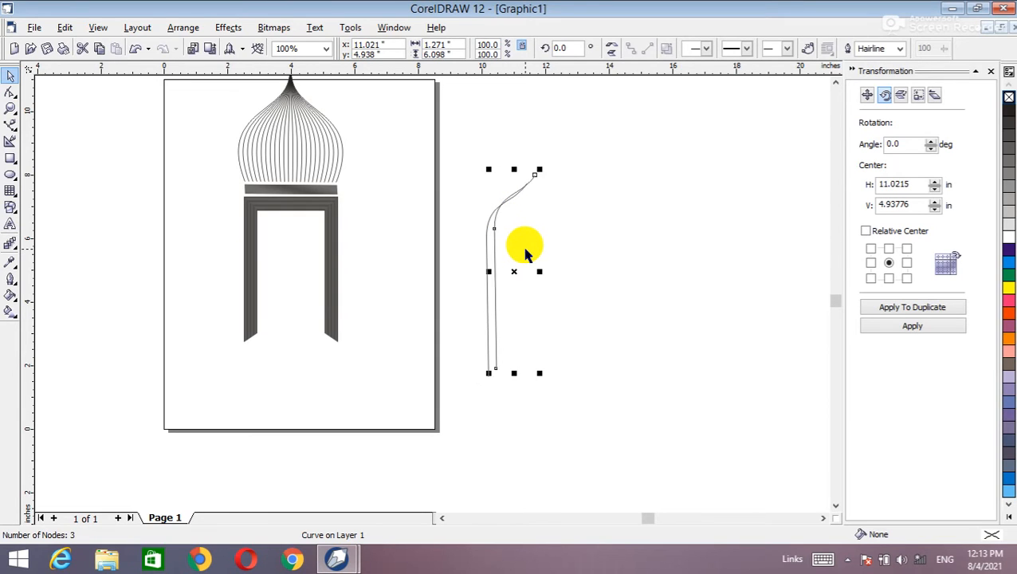
{"action": "left_click", "coordinate": [611, 48]}
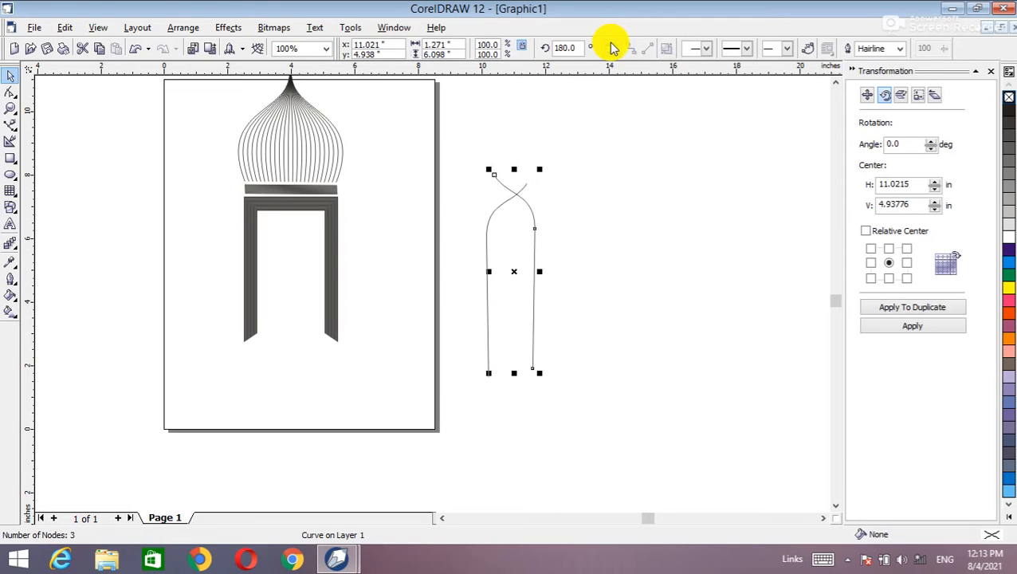
{"action": "left_click_drag", "start_coordinate": [515, 270], "coordinate": [546, 278]}
{"action": "left_click", "coordinate": [633, 258]}
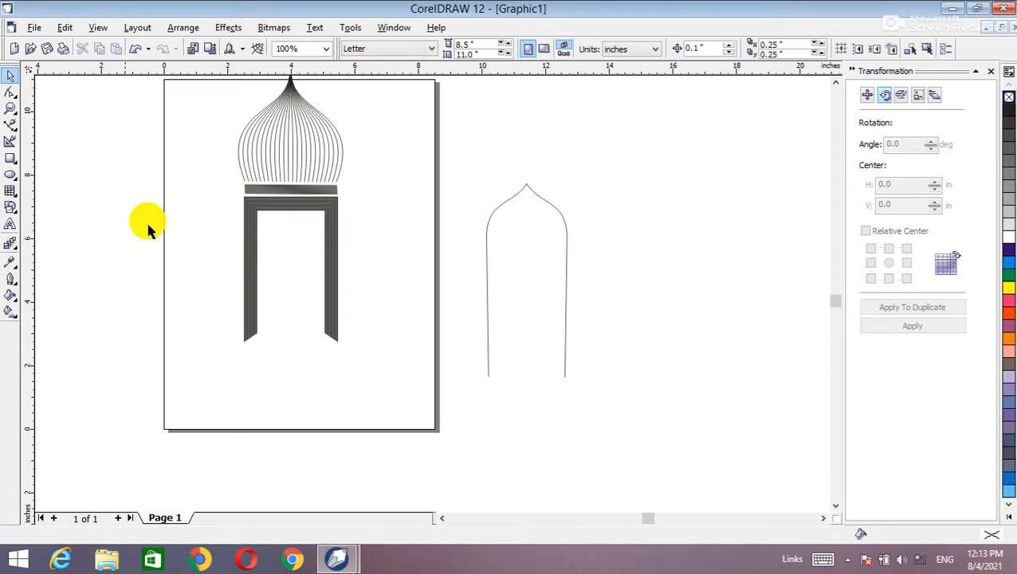
Blend the arch's two halves with 20 steps to fill it with lines.
{"action": "left_click", "coordinate": [10, 243]}
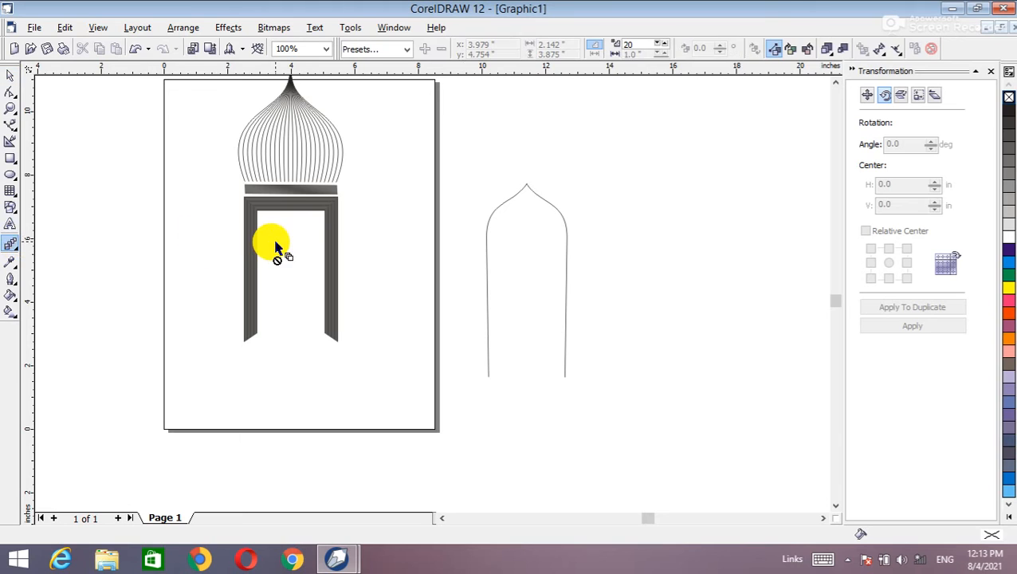
{"action": "left_click", "coordinate": [488, 274]}
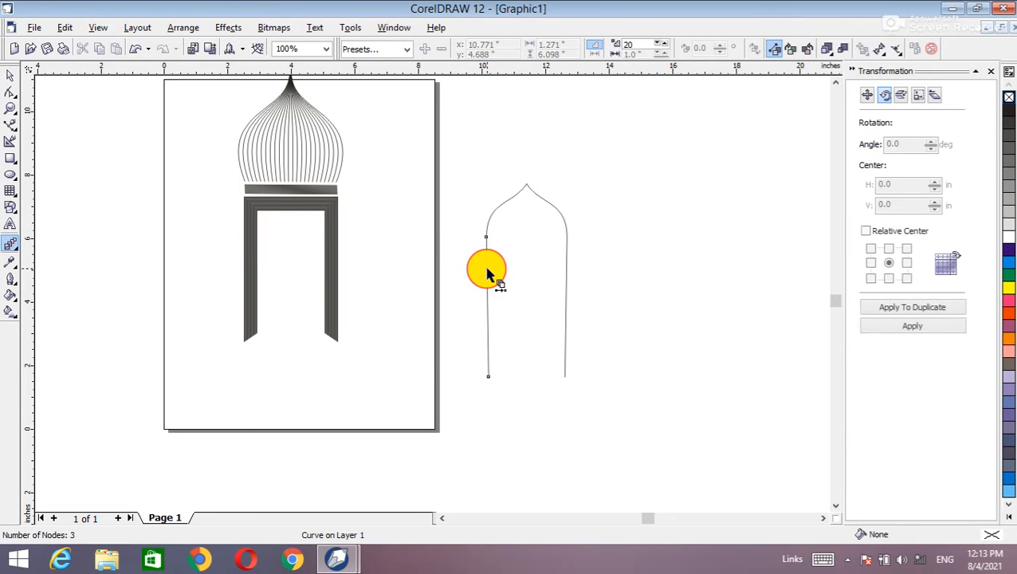
{"action": "left_click_drag", "start_coordinate": [488, 273], "coordinate": [567, 291]}
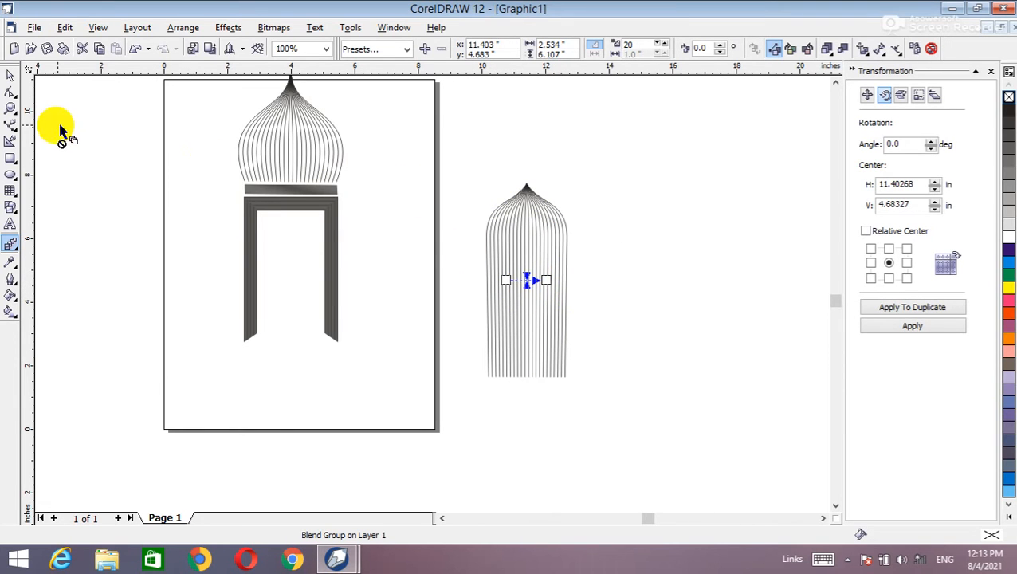
Scale the blended arch to about 1.67 by 3.32 in and center it inside the gateway frame.
{"action": "left_click", "coordinate": [10, 75]}
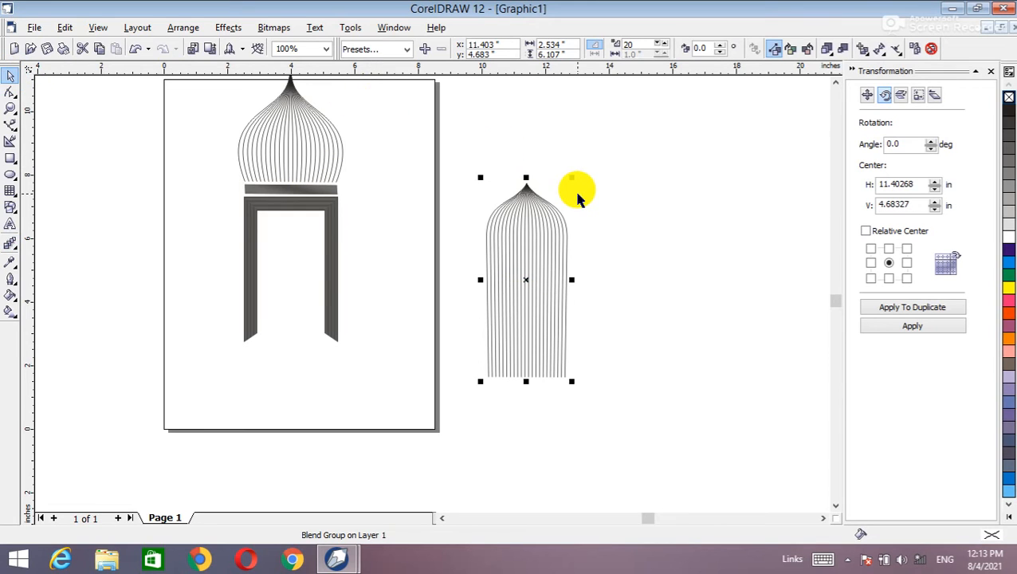
{"action": "left_click_drag", "start_coordinate": [572, 178], "coordinate": [543, 249]}
{"action": "left_click_drag", "start_coordinate": [526, 288], "coordinate": [294, 309]}
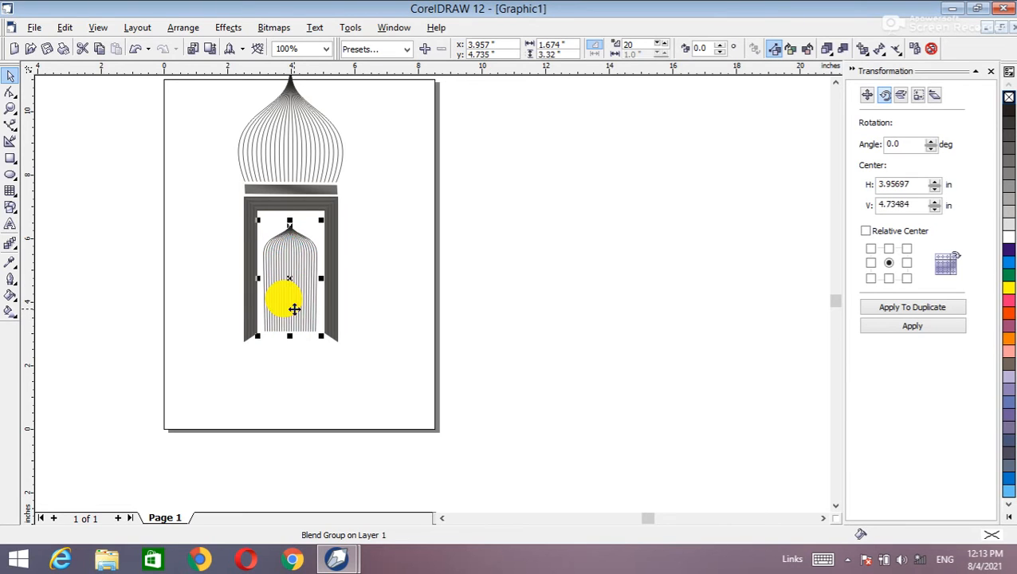
Select the whole dome and gateway drawing and stretch it to about 4.6 in wide by 8.88 in high.
{"action": "left_click", "coordinate": [462, 250]}
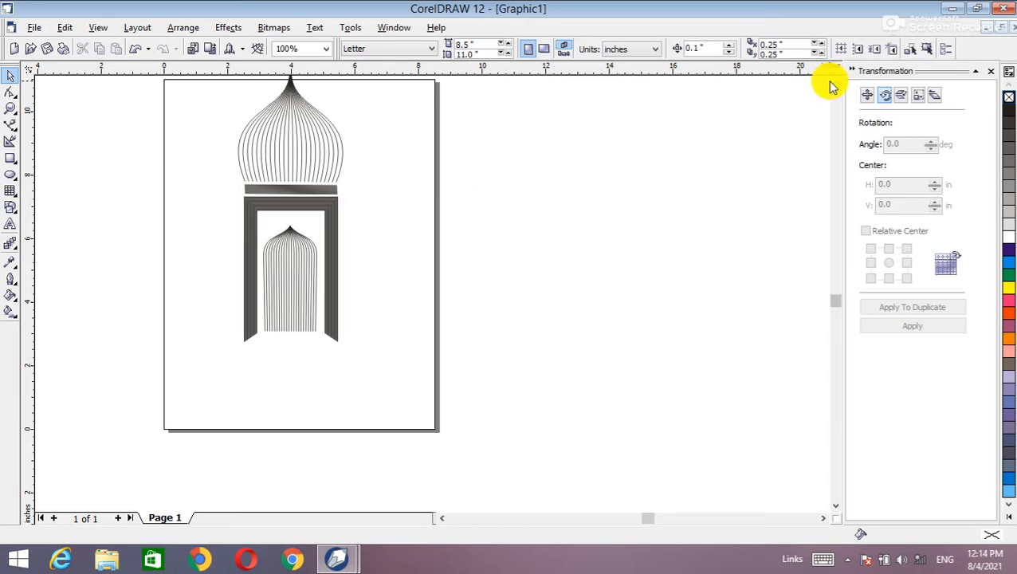
{"action": "scroll", "coordinate": [827, 83], "scroll_direction": "up", "scroll_amount": 1}
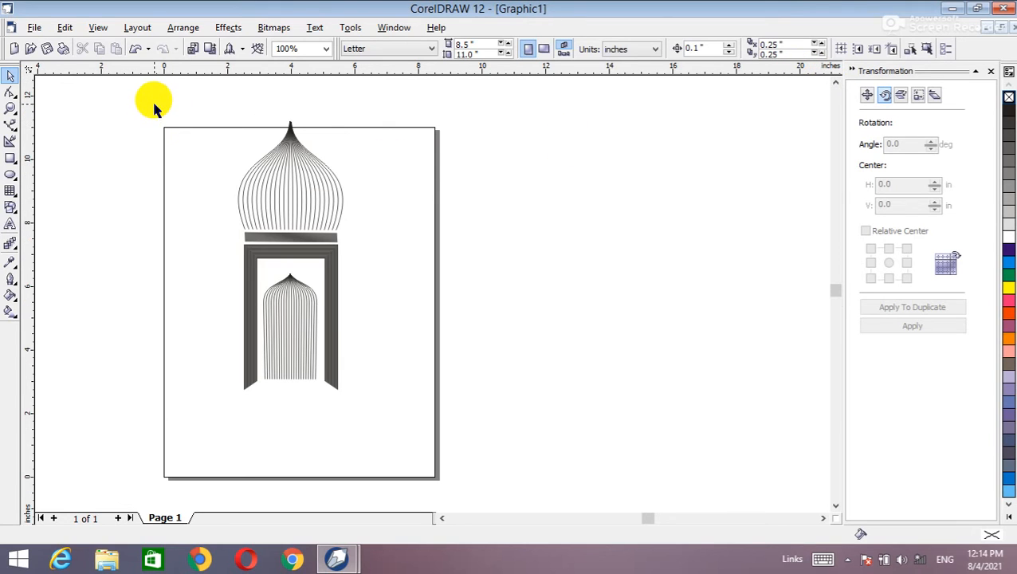
{"action": "mouse_move", "coordinate": [151, 99]}
{"action": "left_mouse_down"}
{"action": "mouse_move", "coordinate": [325, 211]}
{"action": "mouse_move", "coordinate": [419, 358]}
{"action": "mouse_move", "coordinate": [422, 425]}
{"action": "left_mouse_up"}
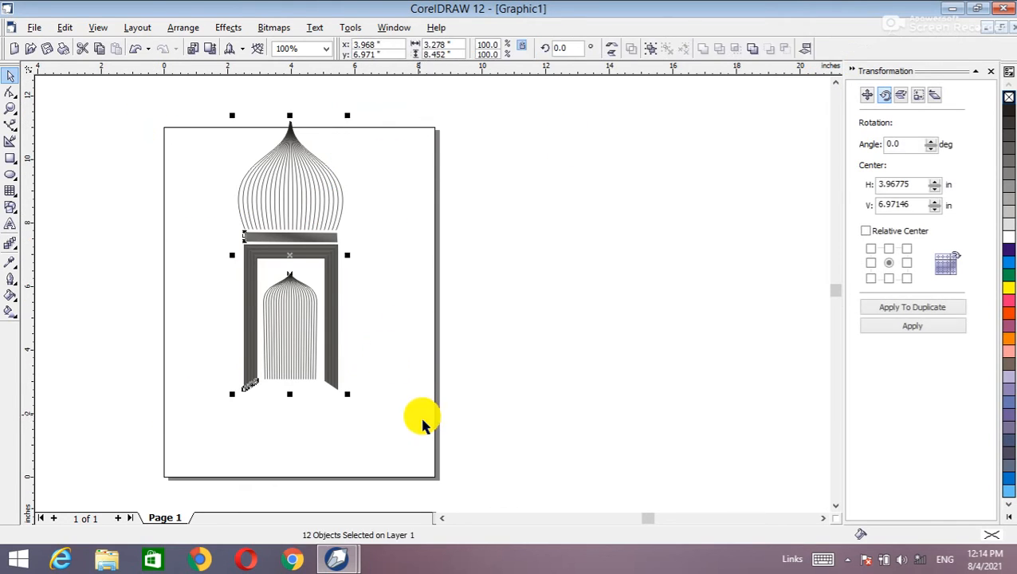
{"action": "left_click_drag", "start_coordinate": [347, 255], "coordinate": [382, 257]}
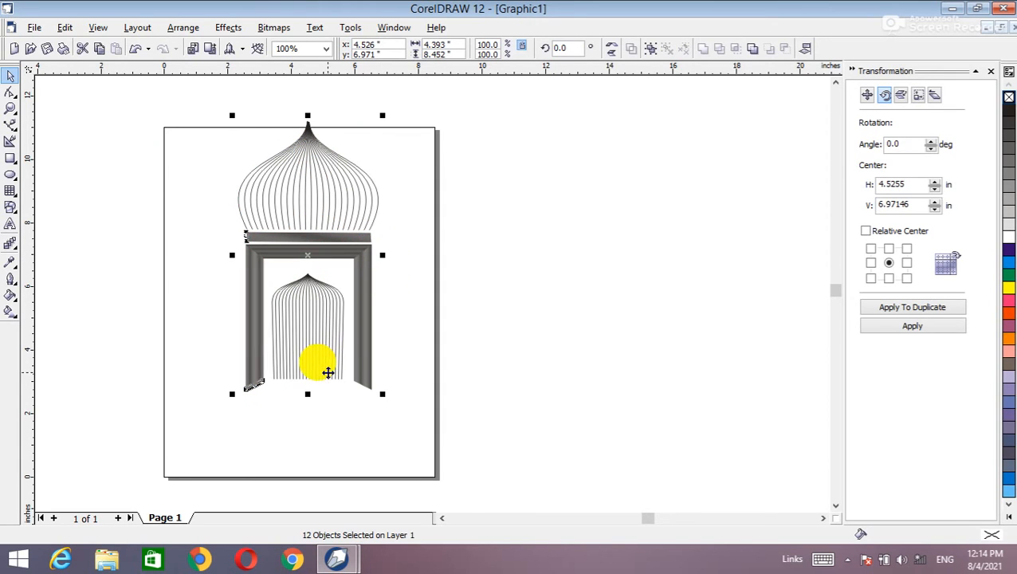
{"action": "mouse_move", "coordinate": [307, 395]}
{"action": "left_mouse_down"}
{"action": "mouse_move", "coordinate": [307, 407]}
{"action": "mouse_move", "coordinate": [292, 403]}
{"action": "left_mouse_up"}
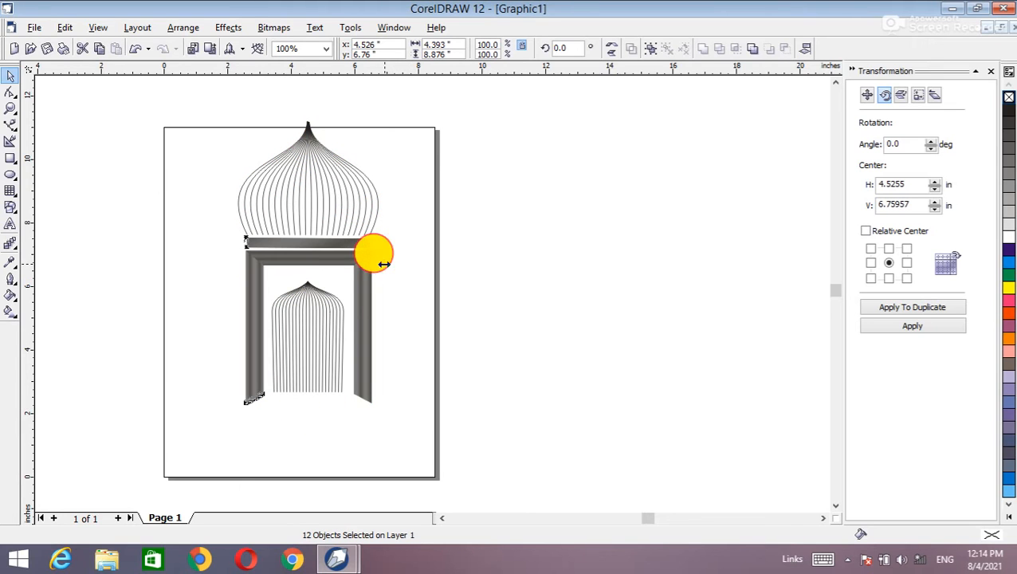
{"action": "left_click_drag", "start_coordinate": [383, 264], "coordinate": [391, 264]}
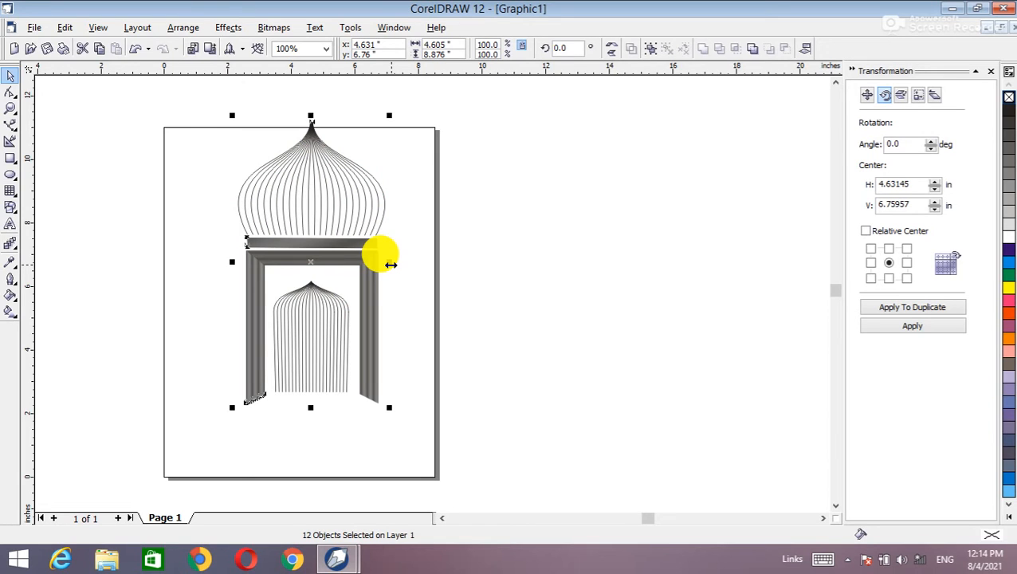
Group the tower, place a duplicate beside the original, and scale the copy to about 3.97 by 7.66 in.
{"action": "key", "text": "ctrl+g"}
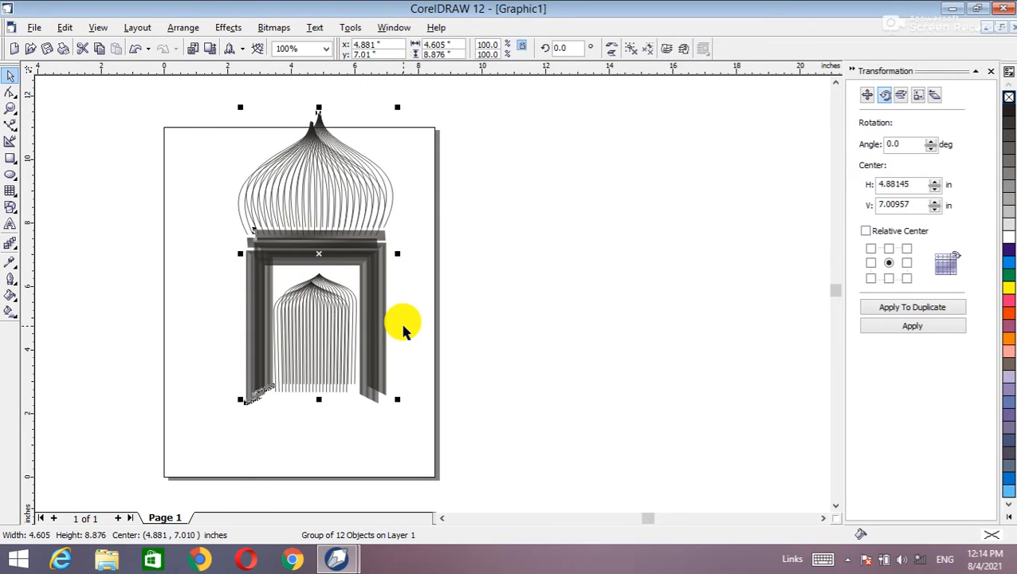
{"action": "mouse_move", "coordinate": [312, 259]}
{"action": "left_mouse_down"}
{"action": "mouse_move", "coordinate": [319, 251]}
{"action": "mouse_move", "coordinate": [499, 264]}
{"action": "mouse_move", "coordinate": [455, 269]}
{"action": "left_mouse_up"}
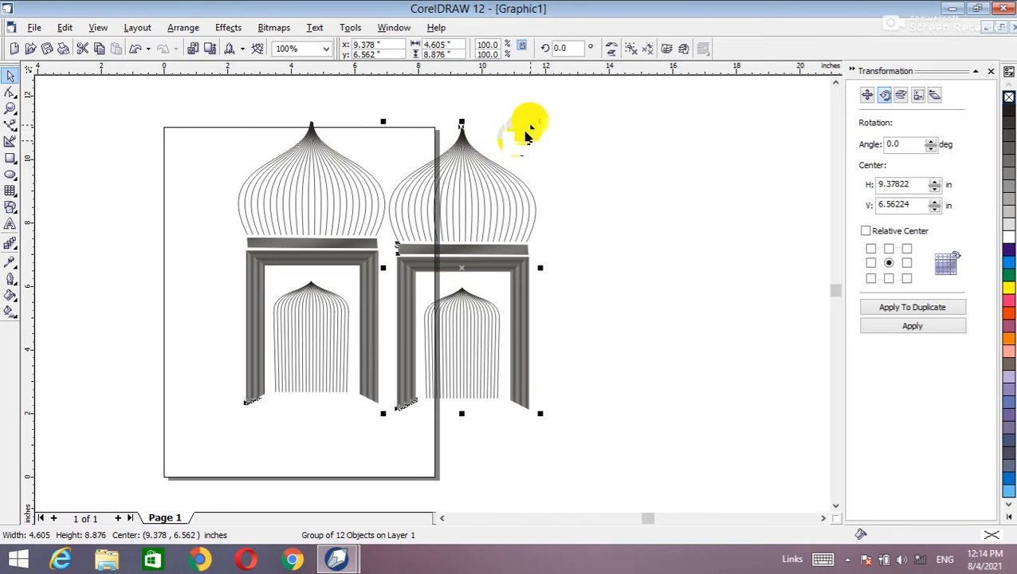
{"action": "left_click_drag", "start_coordinate": [540, 121], "coordinate": [526, 159]}
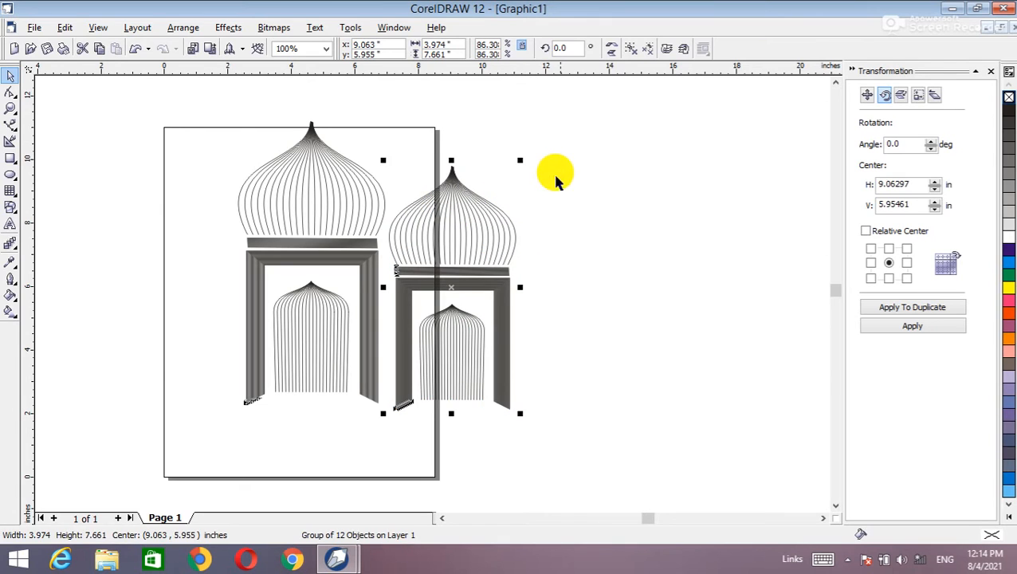
{"action": "left_click", "coordinate": [575, 191]}
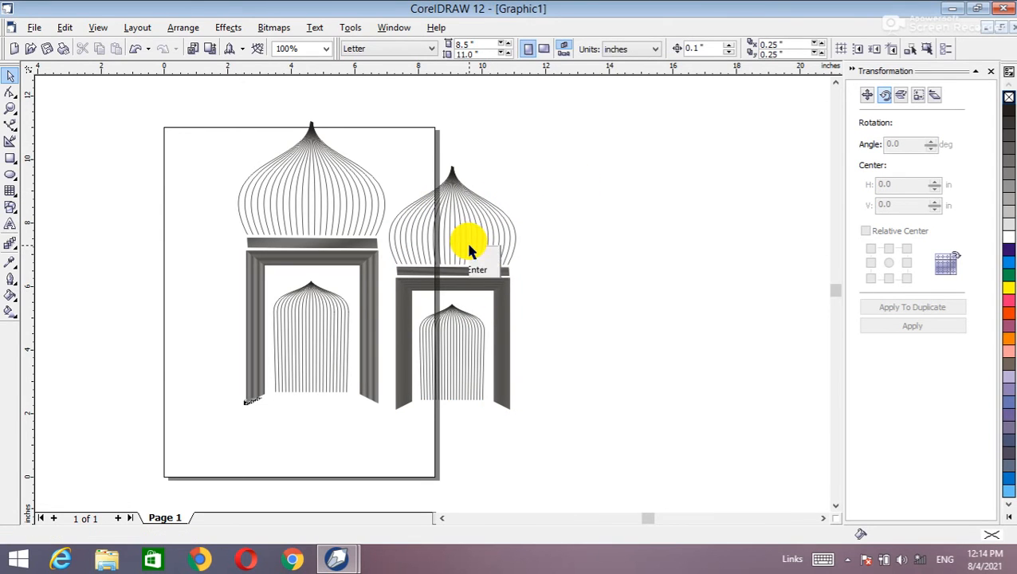
Ungroup the smaller tower copy into its separate parts.
{"action": "right_click", "coordinate": [468, 250]}
{"action": "left_click", "coordinate": [467, 245]}
{"action": "left_click", "coordinate": [466, 241]}
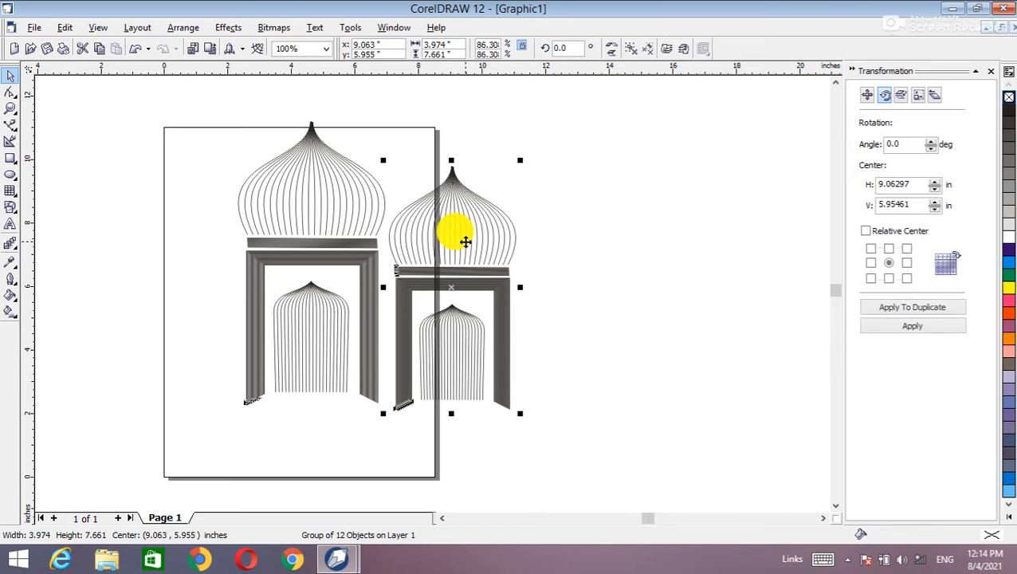
{"action": "right_click", "coordinate": [465, 242]}
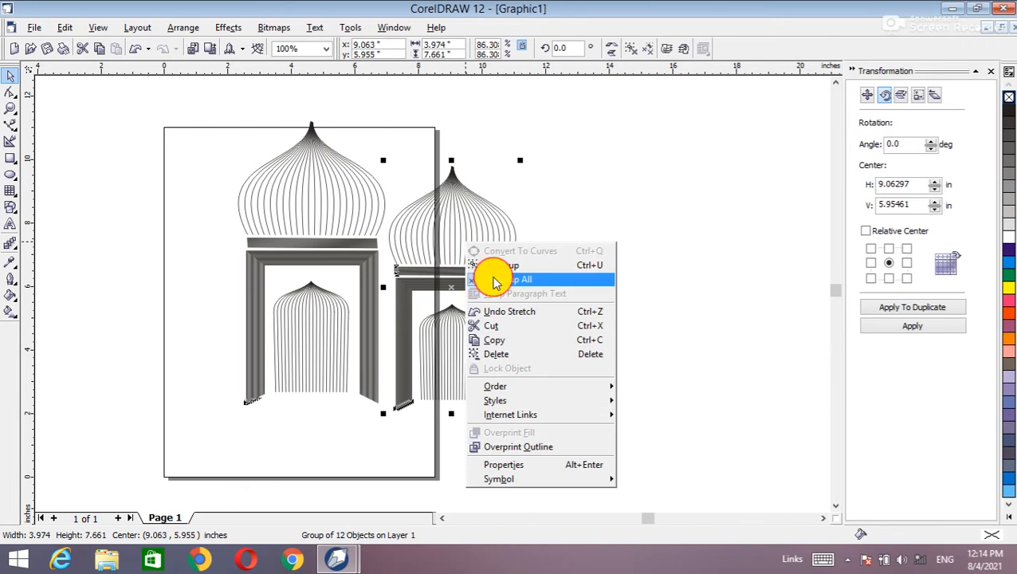
{"action": "left_click", "coordinate": [490, 275]}
{"action": "left_click", "coordinate": [586, 285]}
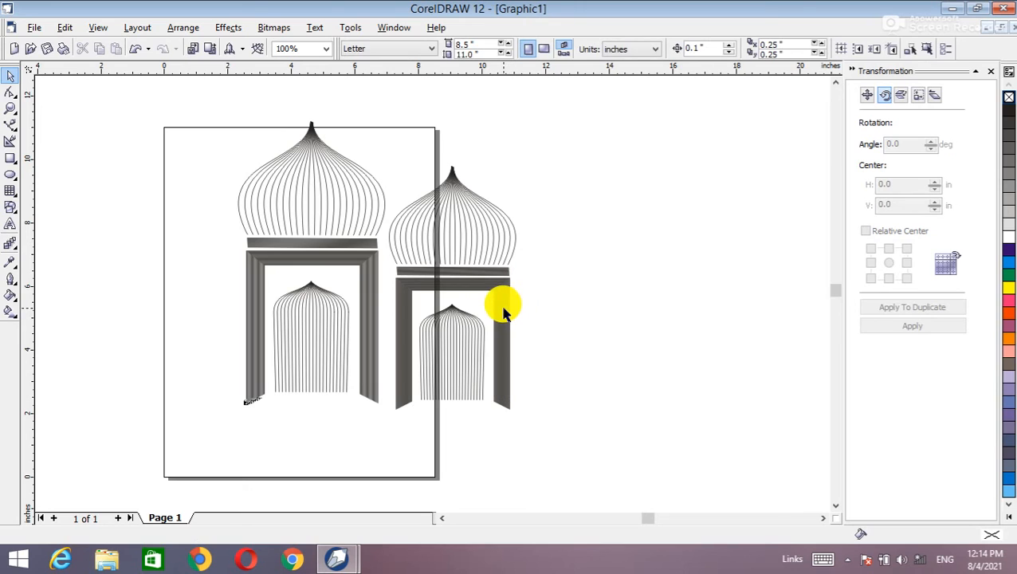
Duplicate the smaller tower's gateway frame and place the copy just beyond its outer side, nudged down 0.1 in.
{"action": "left_click", "coordinate": [503, 311]}
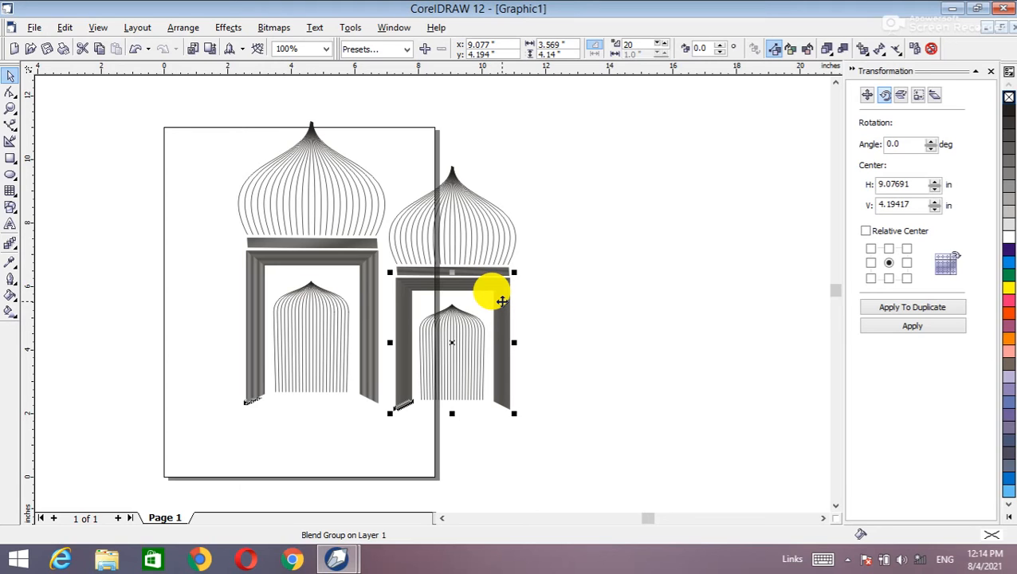
{"action": "key", "text": "ctrl+d"}
{"action": "left_click_drag", "start_coordinate": [506, 301], "coordinate": [622, 309]}
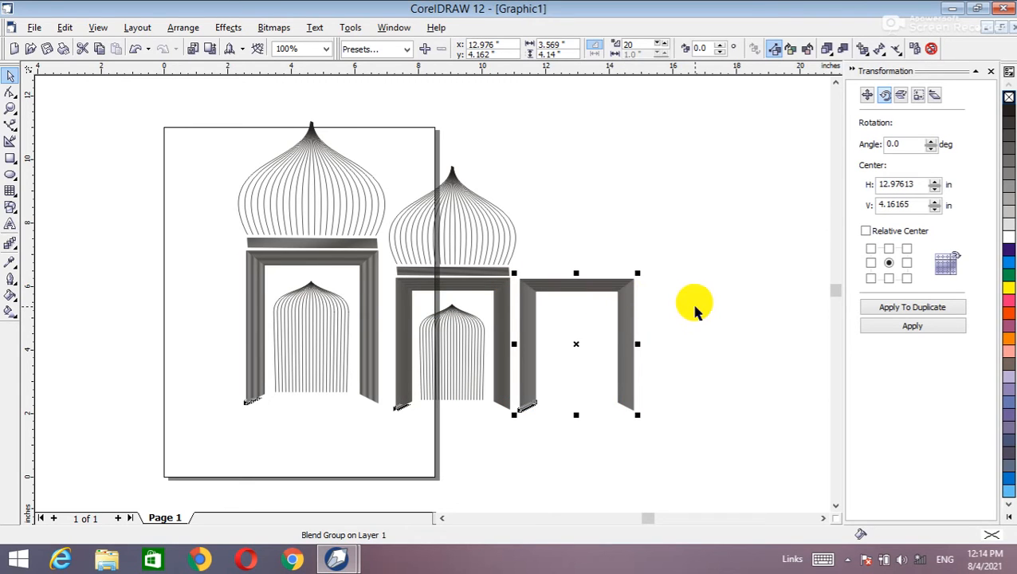
{"action": "key", "text": "Down"}
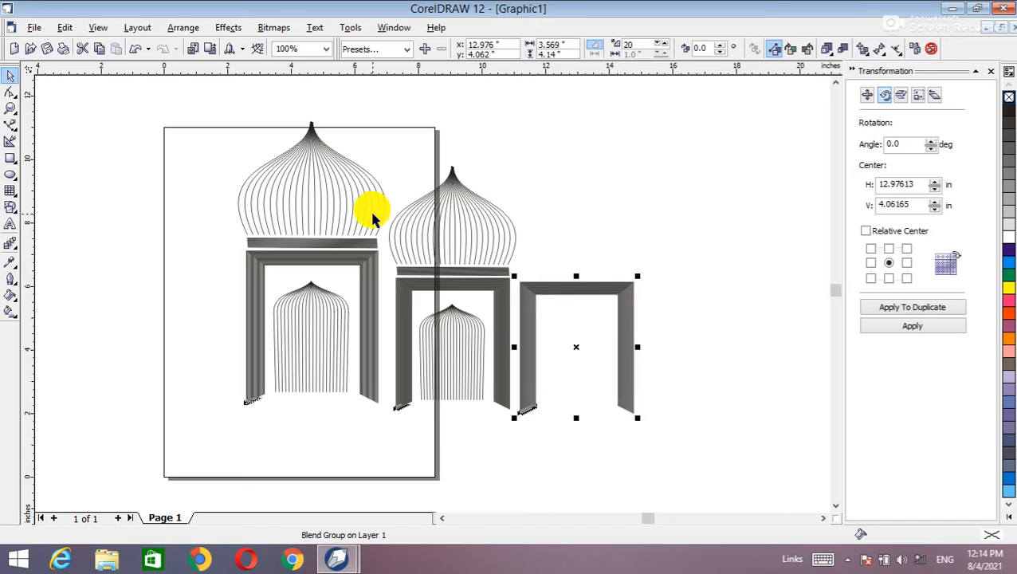
Lower the inner outline's upper outer corner node on the duplicated frame by 0.4 in.
{"action": "left_click", "coordinate": [10, 91]}
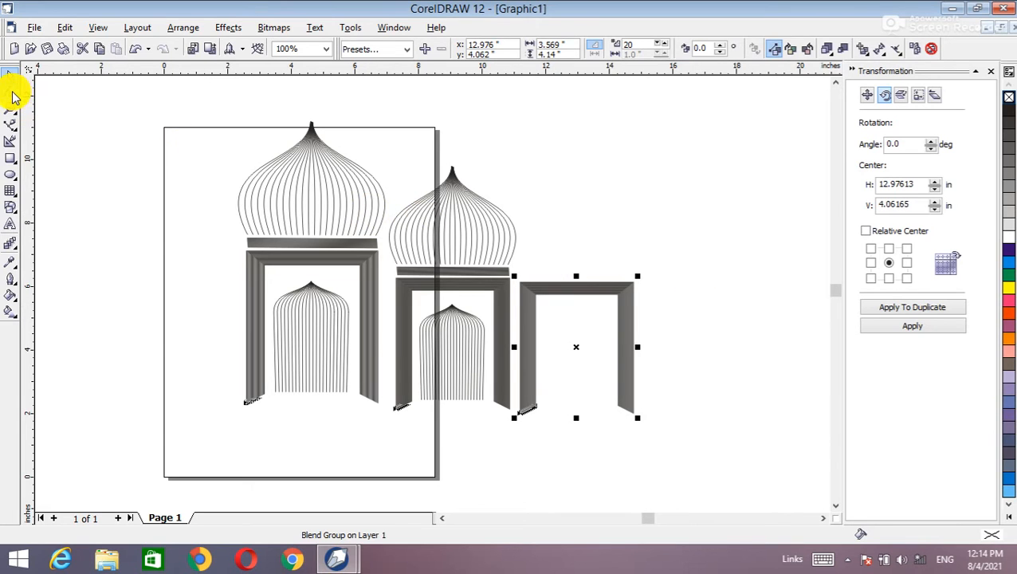
{"action": "left_click", "coordinate": [615, 292]}
{"action": "left_click", "coordinate": [615, 294]}
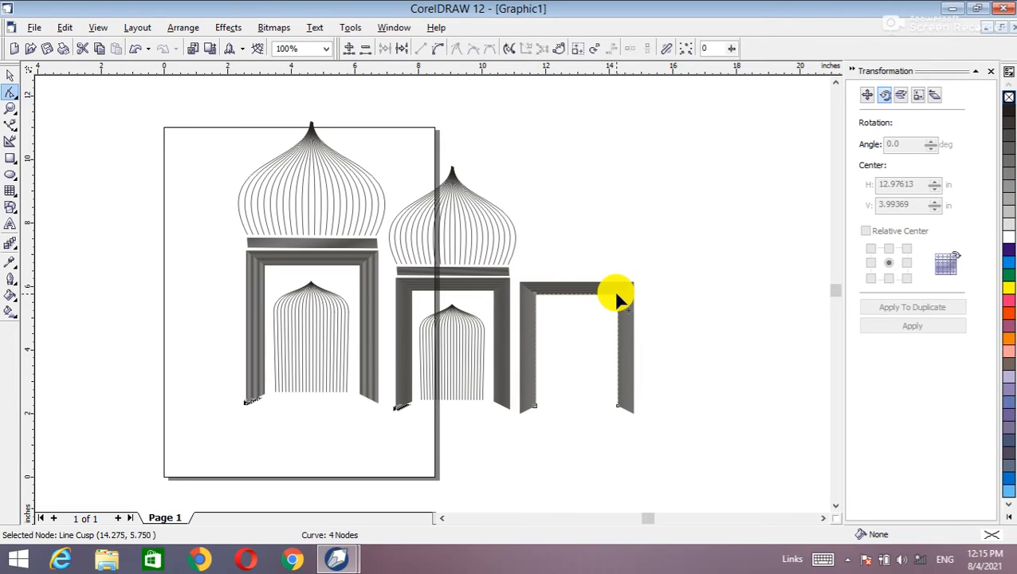
{"action": "key", "text": "Escape"}
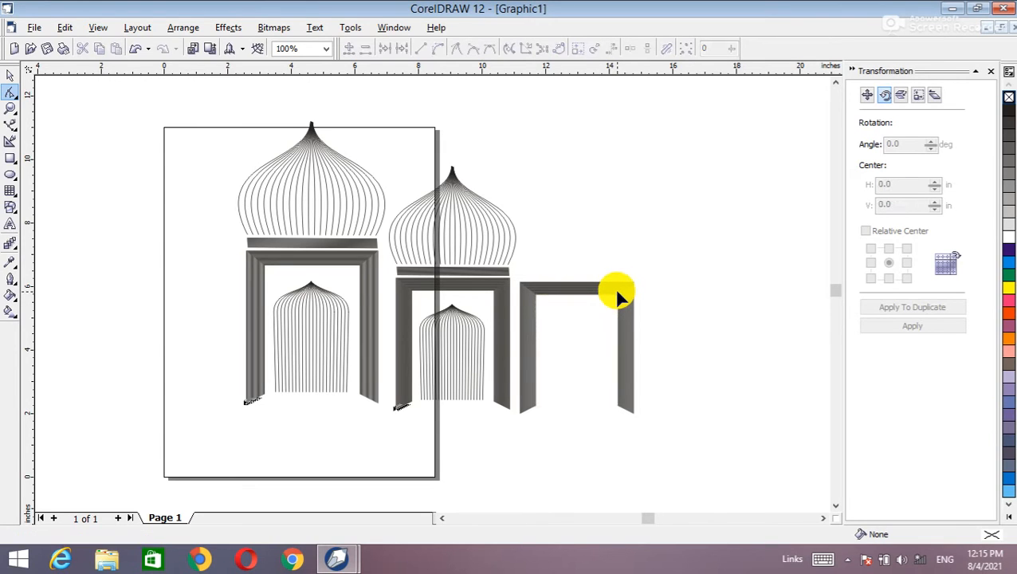
{"action": "left_click", "coordinate": [616, 301]}
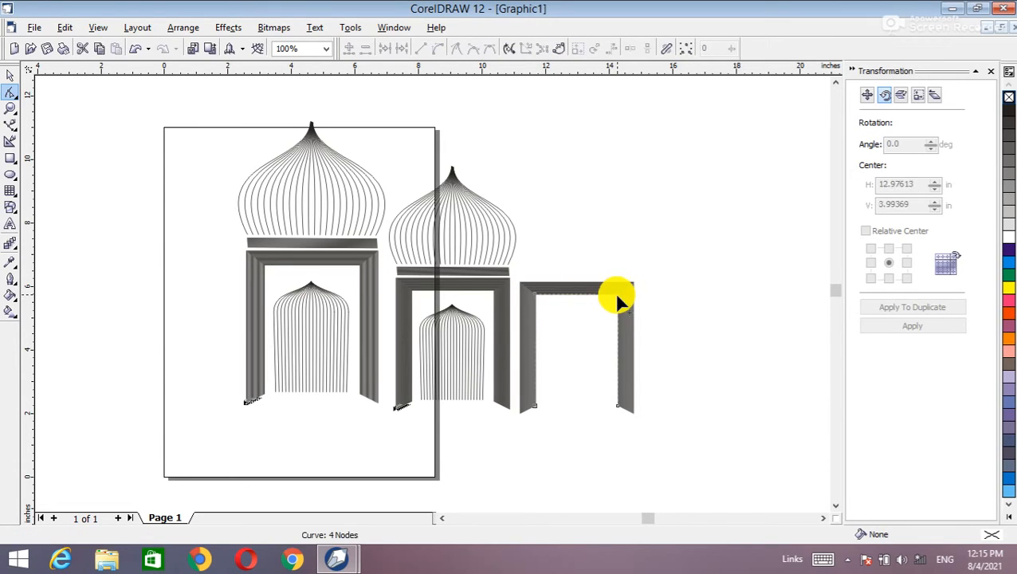
{"action": "left_click", "coordinate": [616, 295]}
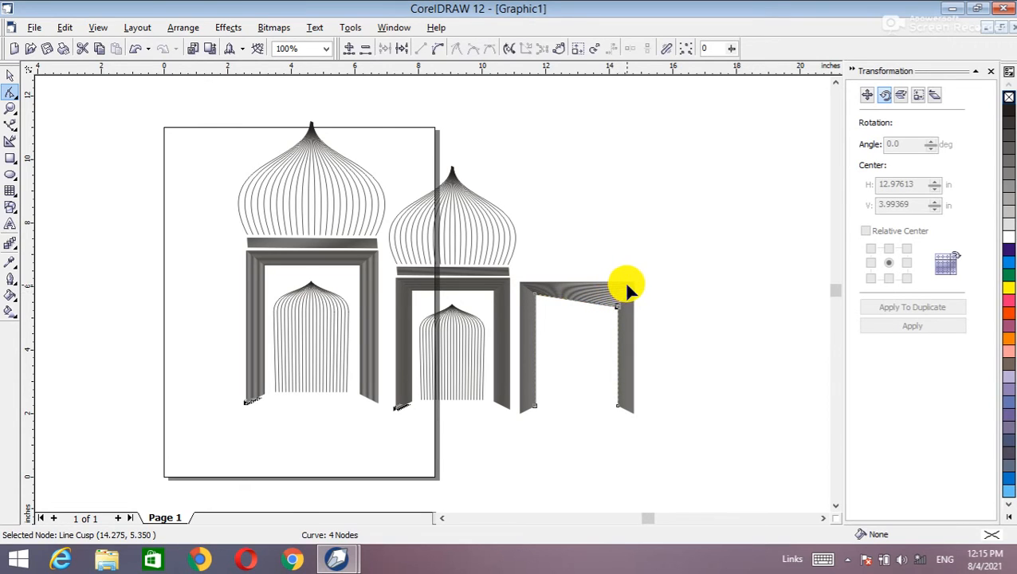
{"action": "key", "text": "Escape"}
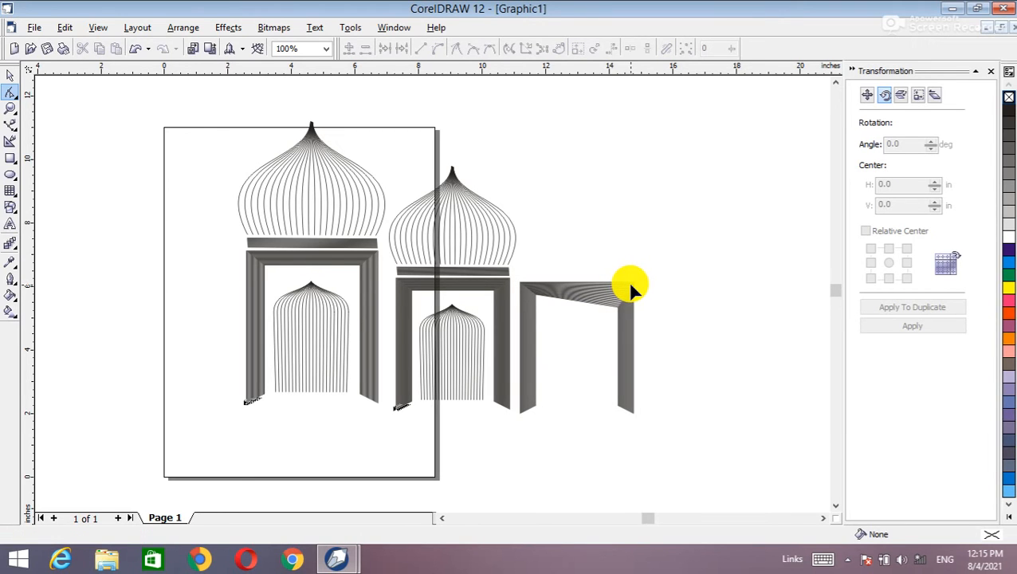
Lower the outer outline's matching corner node by 0.5 in and shift it 0.1 in inward to slant the frame's top.
{"action": "scroll", "coordinate": [628, 282], "scroll_direction": "up", "scroll_amount": 3}
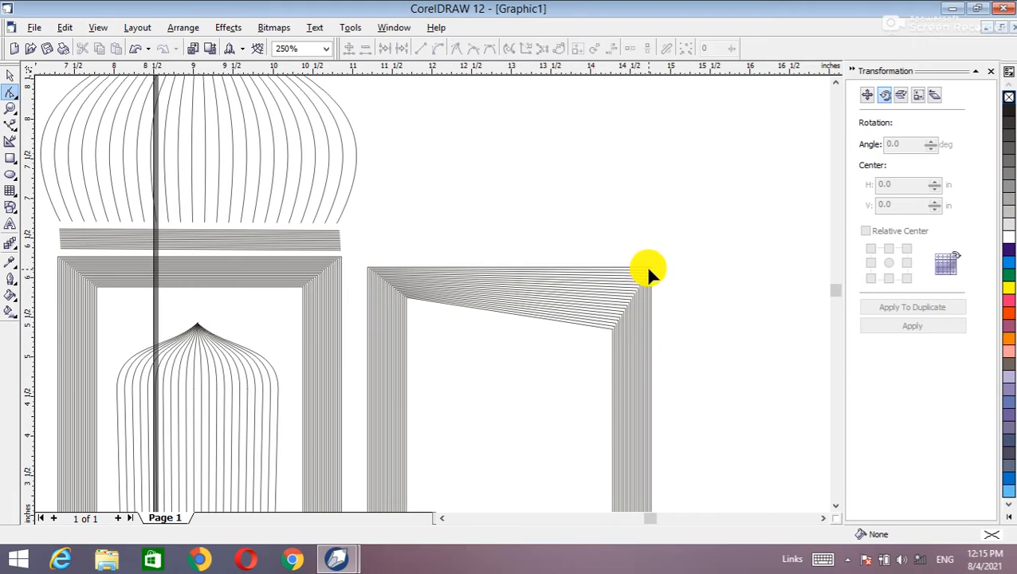
{"action": "left_click", "coordinate": [647, 271]}
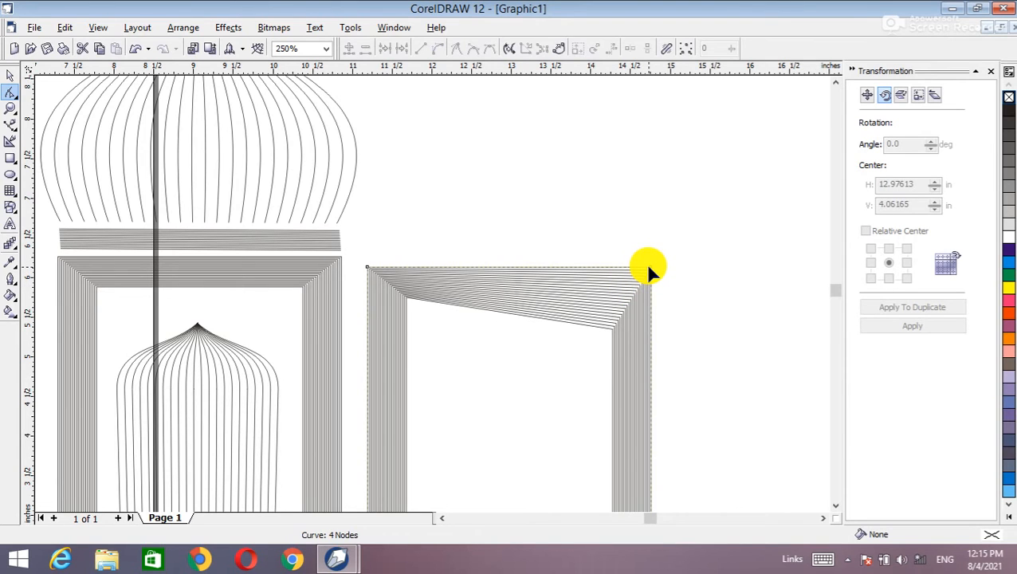
{"action": "left_click", "coordinate": [649, 269]}
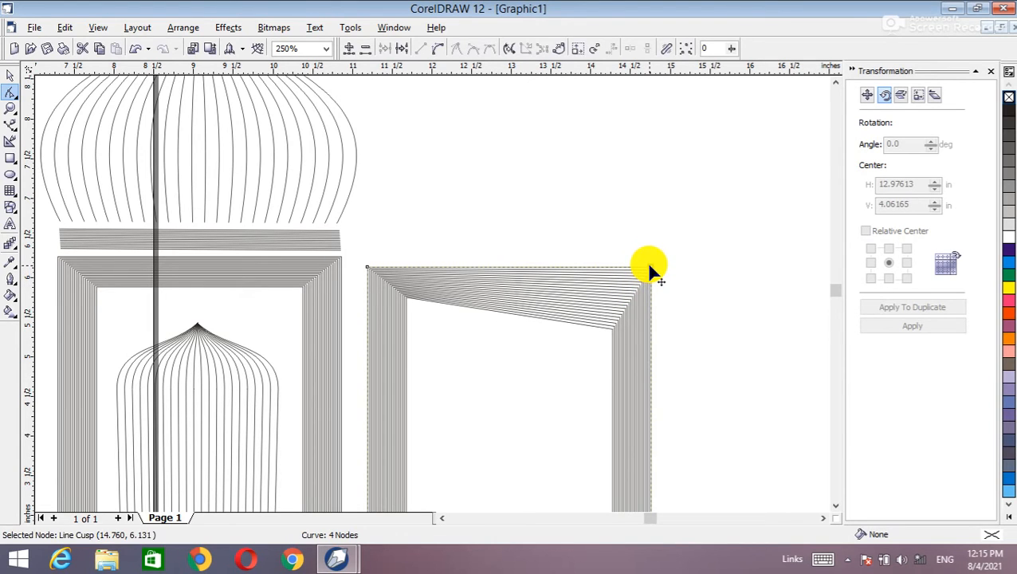
{"action": "key", "text": "Down"}
{"action": "key", "text": "Down"}
{"action": "key", "text": "Down"}
{"action": "key", "text": "Down"}
{"action": "key", "text": "Down"}
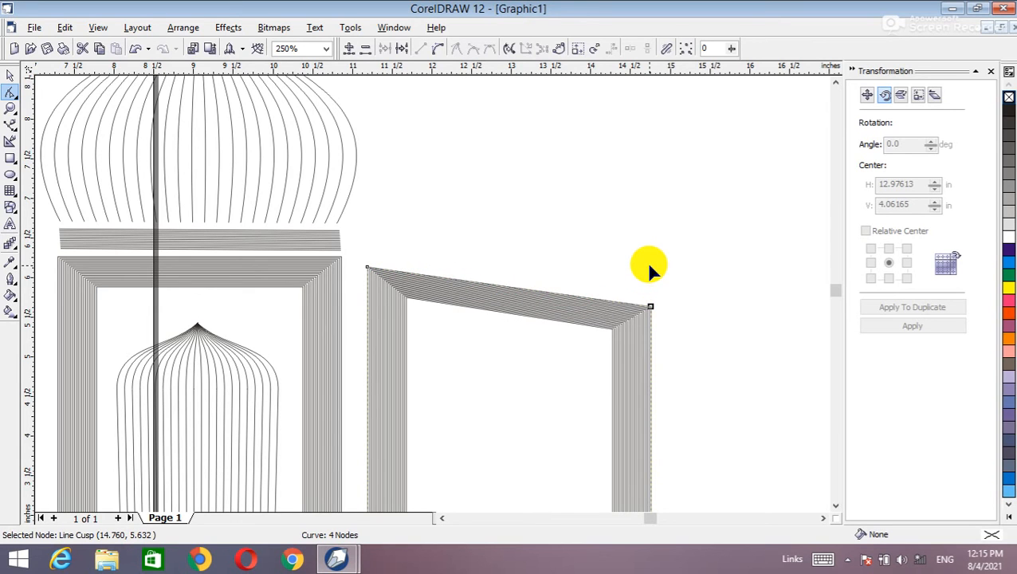
{"action": "key", "text": "Left"}
Narrow the slanted frame slightly from its outer side, keeping its height.
{"action": "scroll", "coordinate": [637, 267], "scroll_direction": "down", "scroll_amount": 4}
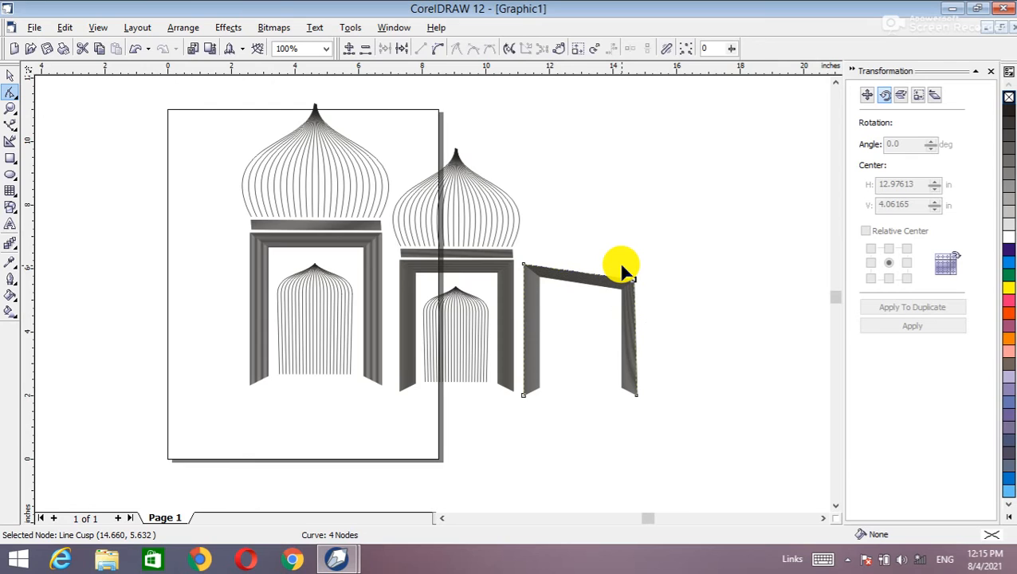
{"action": "scroll", "coordinate": [623, 271], "scroll_direction": "down", "scroll_amount": 1}
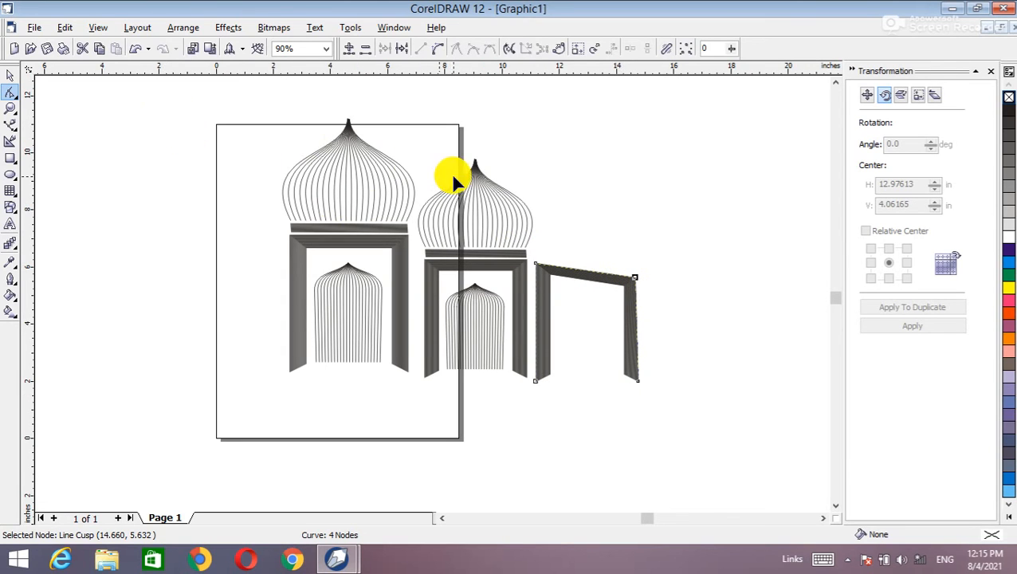
{"action": "left_click", "coordinate": [10, 74]}
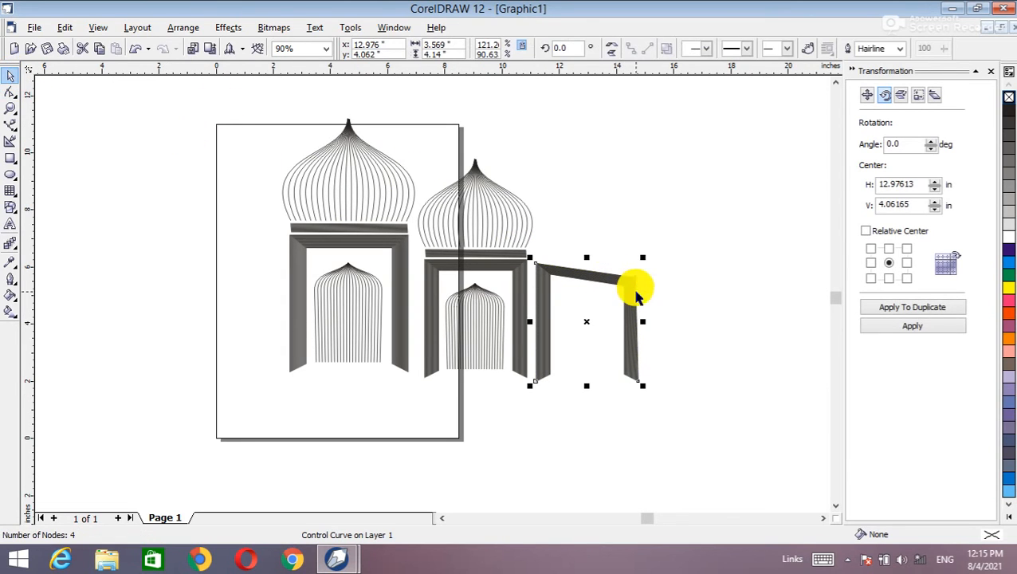
{"action": "left_click_drag", "start_coordinate": [642, 321], "coordinate": [623, 319]}
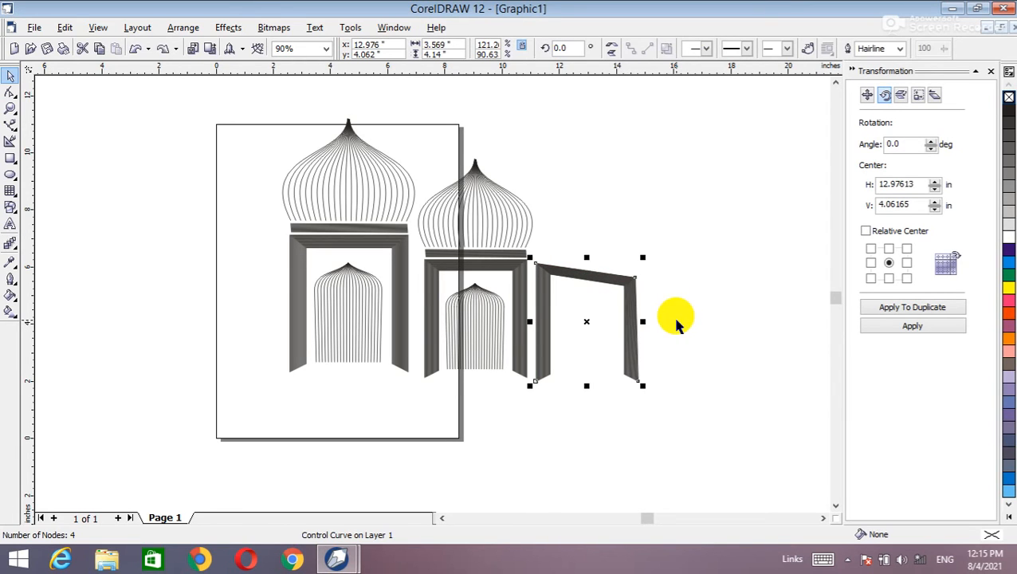
{"action": "left_click", "coordinate": [635, 272]}
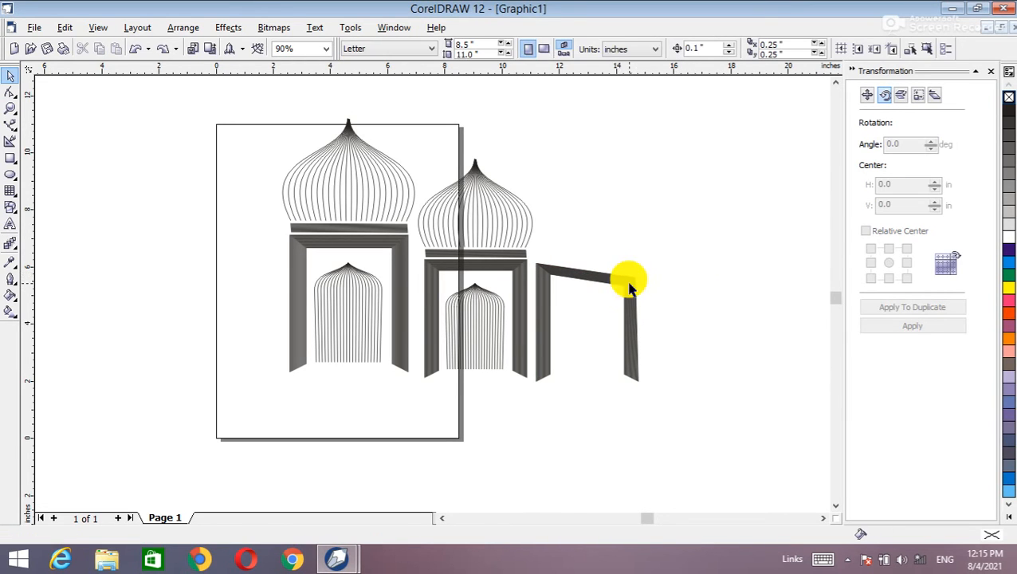
{"action": "left_click", "coordinate": [626, 275]}
{"action": "left_click_drag", "start_coordinate": [643, 320], "coordinate": [634, 321]}
{"action": "left_click", "coordinate": [674, 322]}
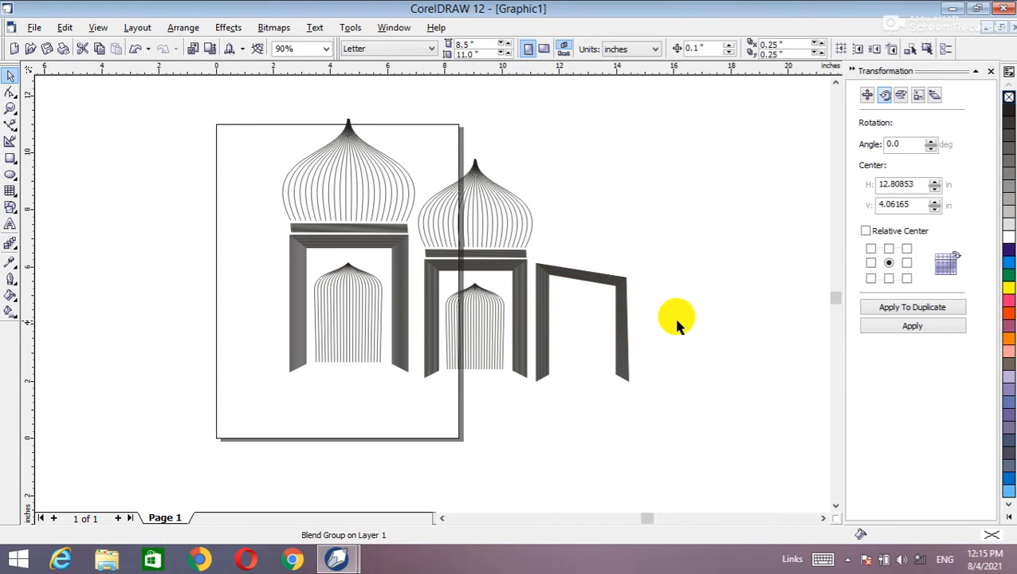
Shrink the smaller tower's pointed arch to about 1.32 by 1.76 in and place it in the upper part of its frame.
{"action": "left_click", "coordinate": [473, 325]}
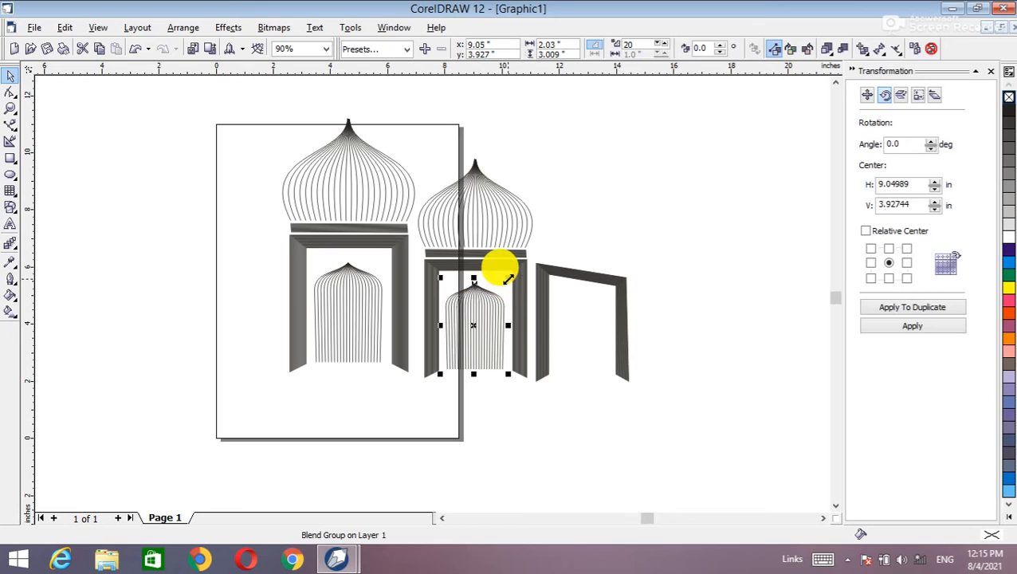
{"action": "left_click_drag", "start_coordinate": [508, 279], "coordinate": [481, 291]}
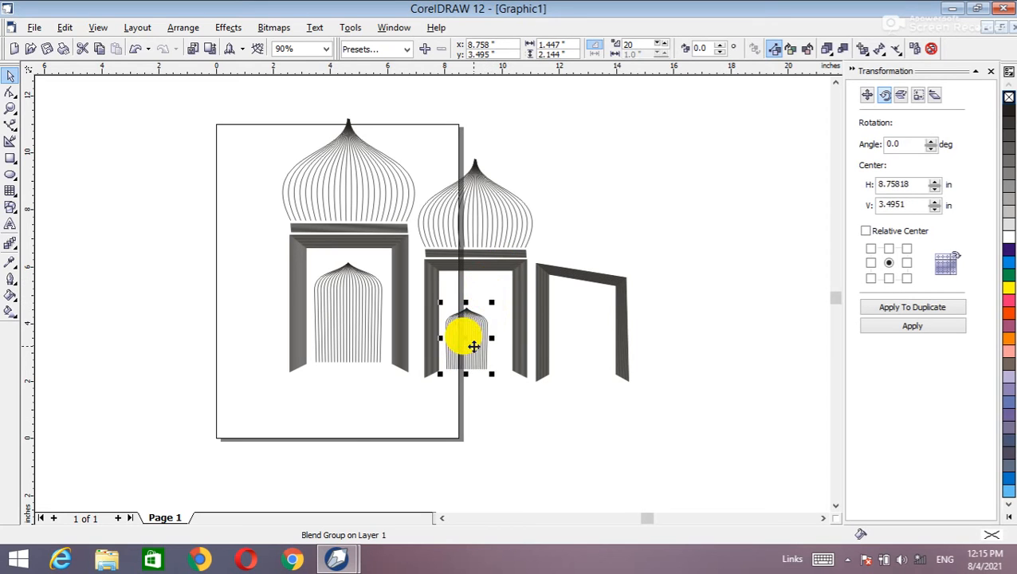
{"action": "left_click_drag", "start_coordinate": [461, 334], "coordinate": [495, 298]}
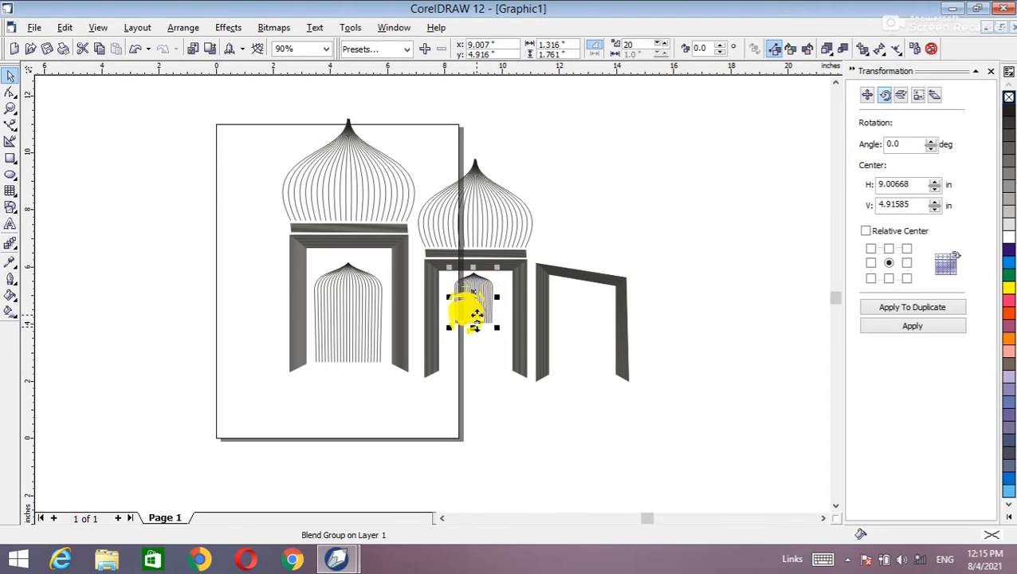
Duplicate the smaller tower's pointed arch and place the copy directly below the original inside the frame.
{"action": "key", "text": "ctrl+d"}
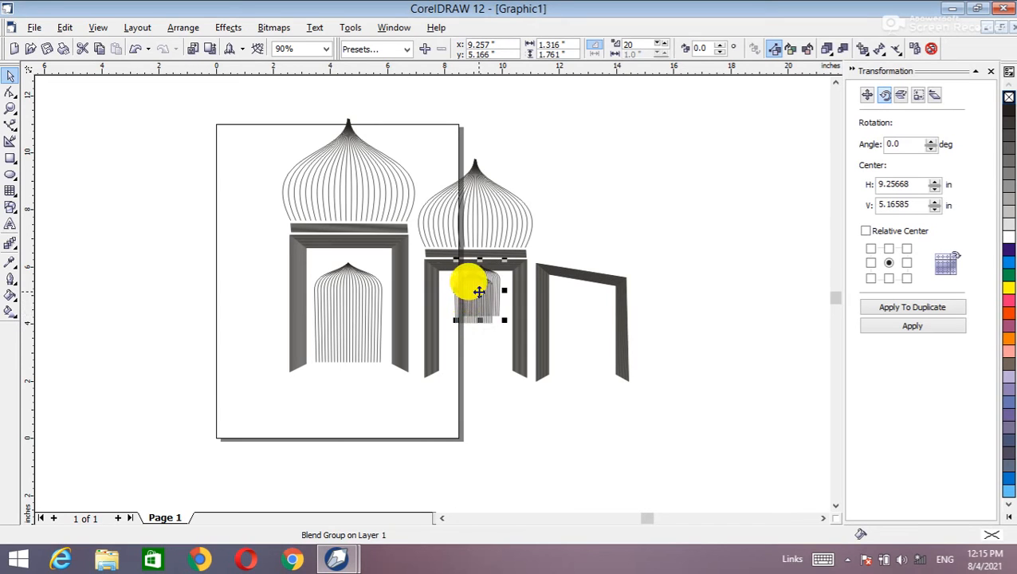
{"action": "left_click_drag", "start_coordinate": [479, 292], "coordinate": [474, 355]}
{"action": "left_click", "coordinate": [488, 415]}
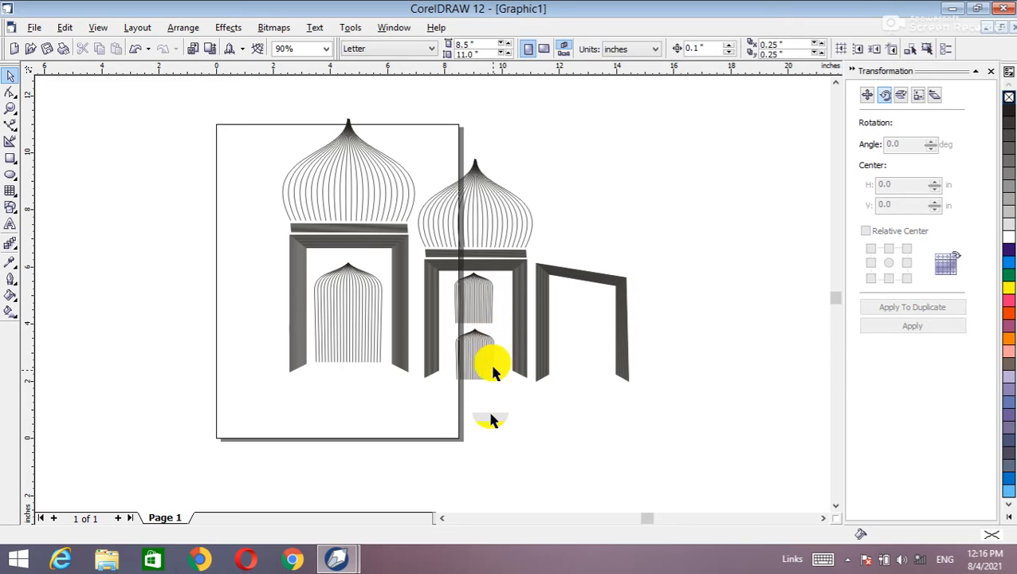
Group the smaller tower's two arches and place a reduced copy of the pair inside the slanted frame.
{"action": "left_click", "coordinate": [482, 311]}
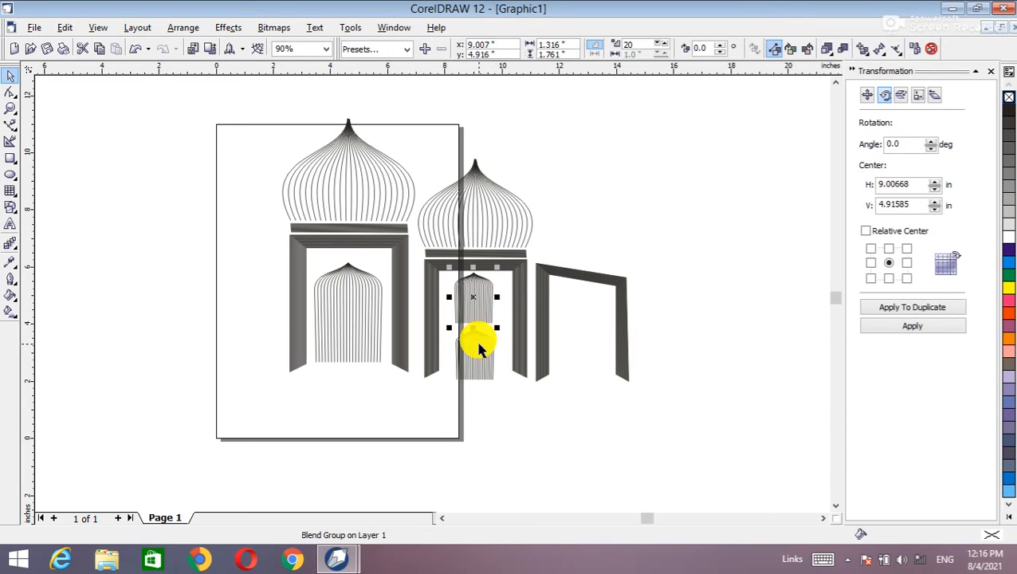
{"action": "left_click", "coordinate": [478, 347]}
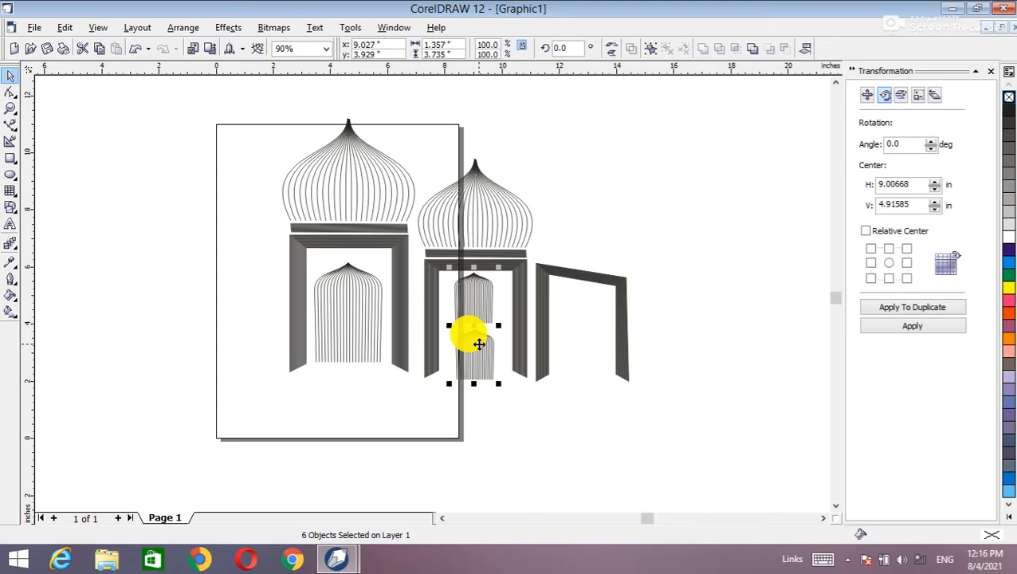
{"action": "key", "text": "ctrl+g"}
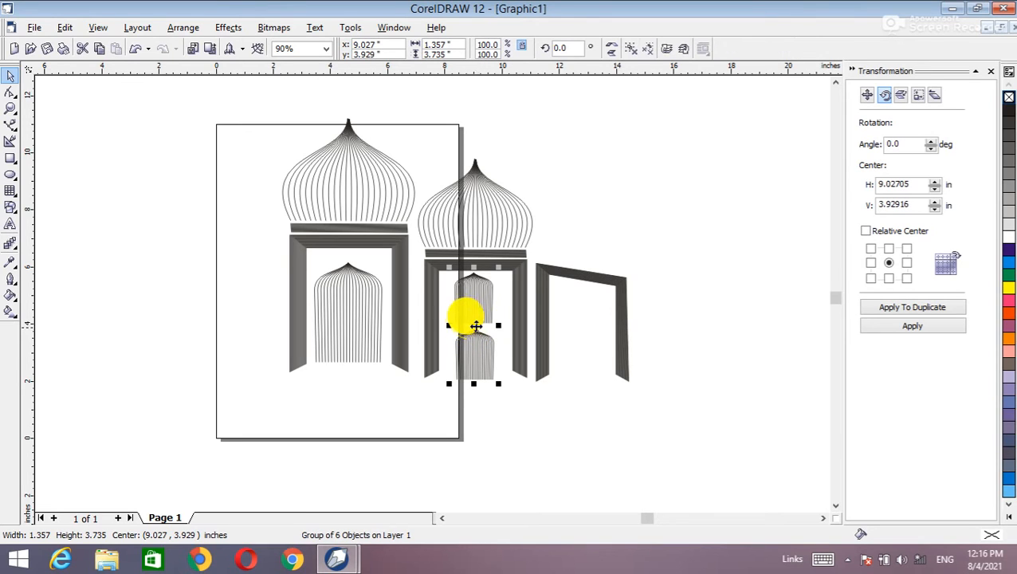
{"action": "left_click_drag", "start_coordinate": [473, 326], "coordinate": [702, 320]}
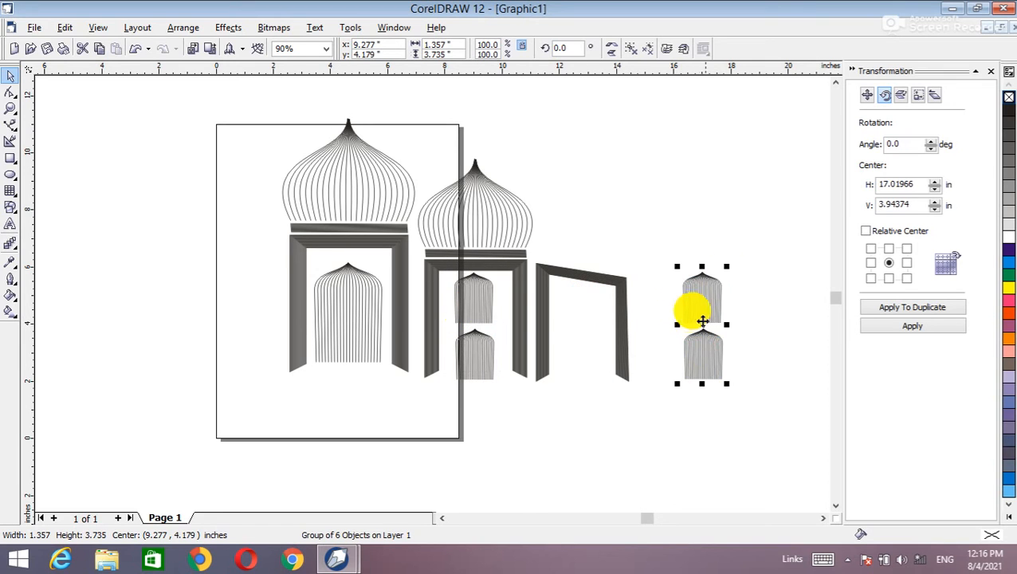
{"action": "left_click_drag", "start_coordinate": [728, 267], "coordinate": [716, 296]}
{"action": "left_click_drag", "start_coordinate": [696, 355], "coordinate": [574, 341]}
{"action": "left_click", "coordinate": [701, 315]}
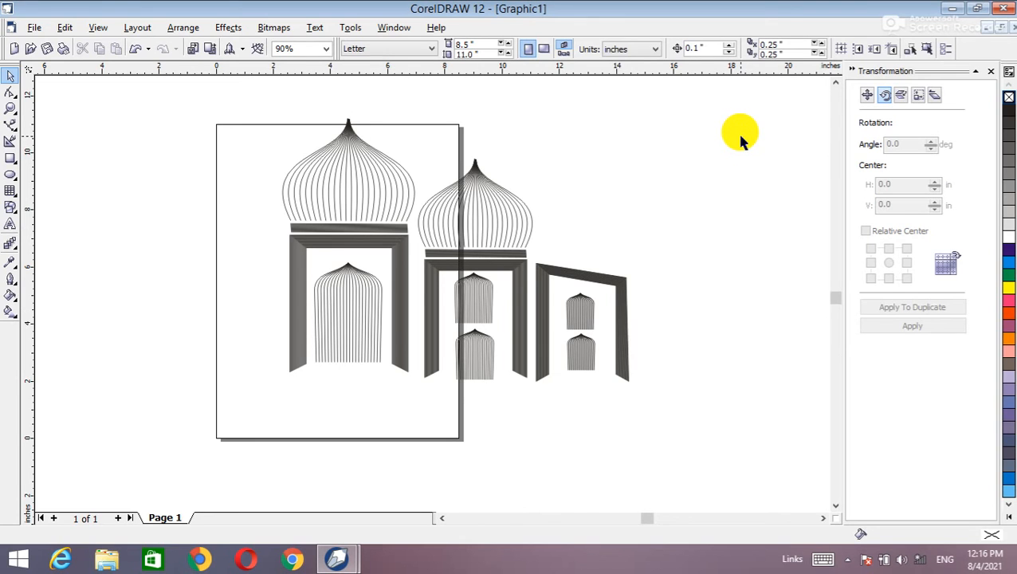
Group the smaller tower with its slanted frame and place a horizontally mirrored copy on the other side of the central gateway.
{"action": "left_click_drag", "start_coordinate": [741, 133], "coordinate": [411, 426]}
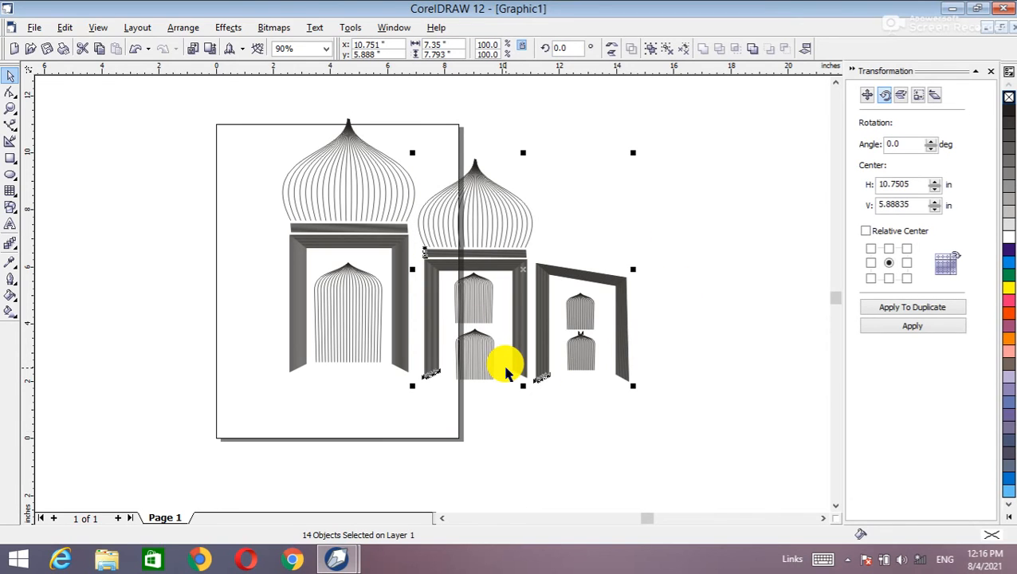
{"action": "key", "text": "ctrl+g"}
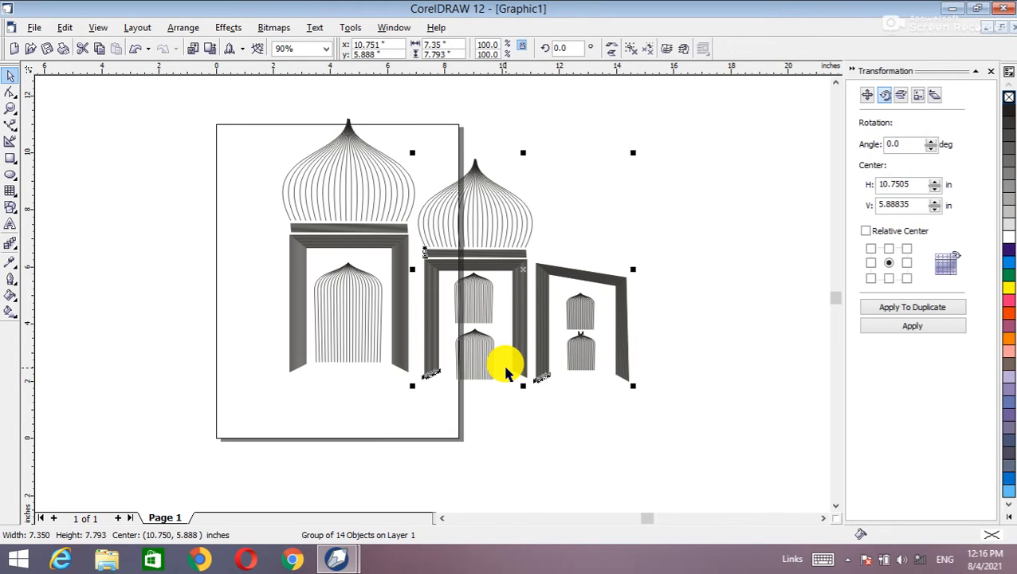
{"action": "left_click_drag", "start_coordinate": [506, 373], "coordinate": [179, 261]}
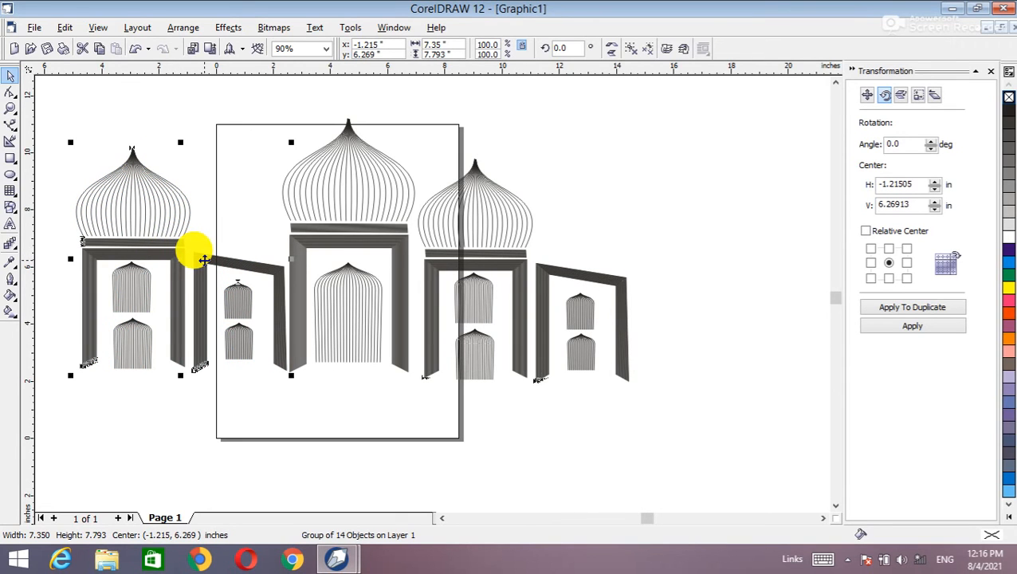
{"action": "left_click", "coordinate": [611, 48]}
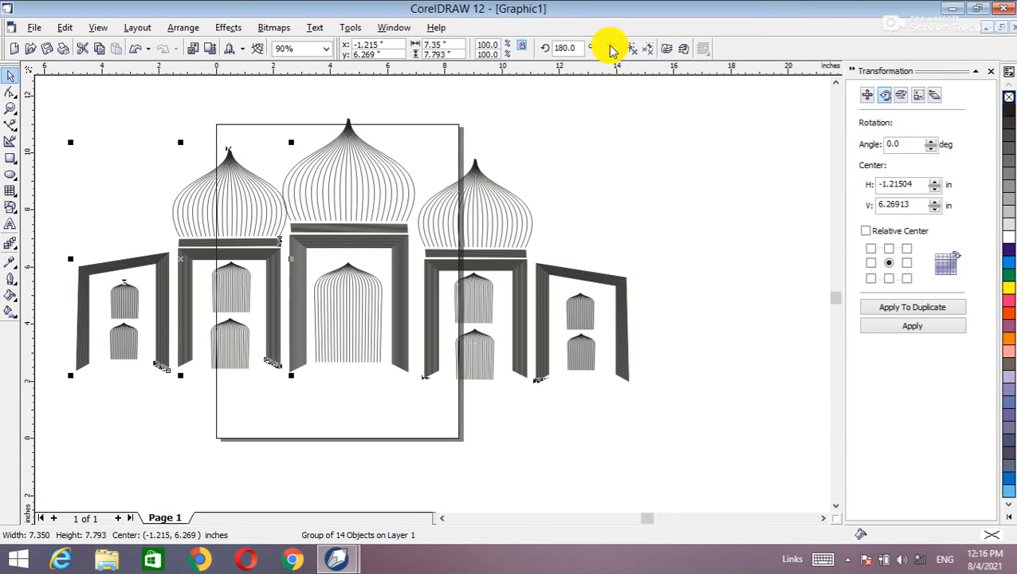
{"action": "left_click", "coordinate": [642, 161]}
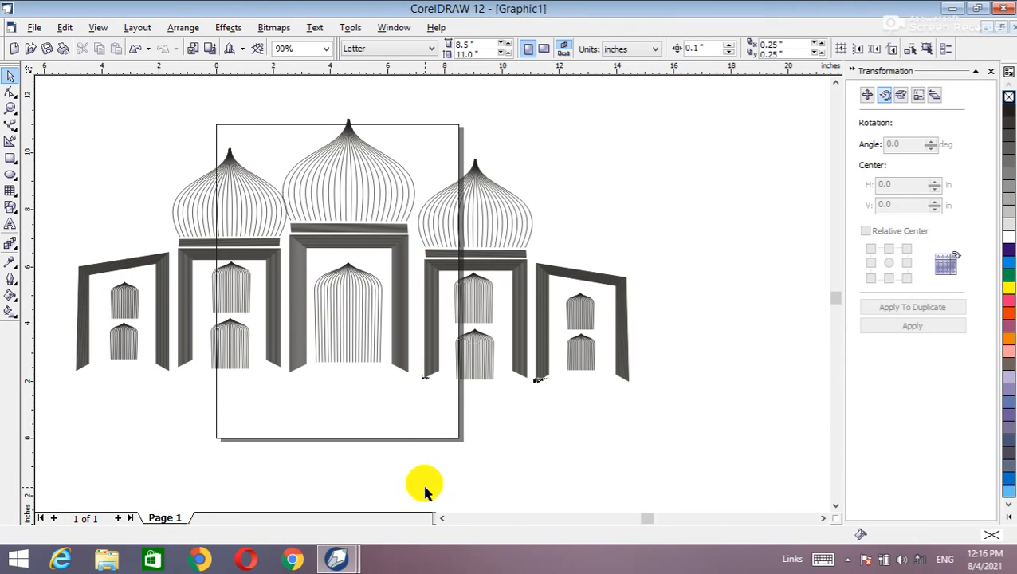
Draw a slightly slanted line about 0.58 in wide and 9.29 in high in the empty space beyond the mirrored slanted frame.
{"action": "left_click", "coordinate": [440, 518]}
{"action": "left_click", "coordinate": [440, 517]}
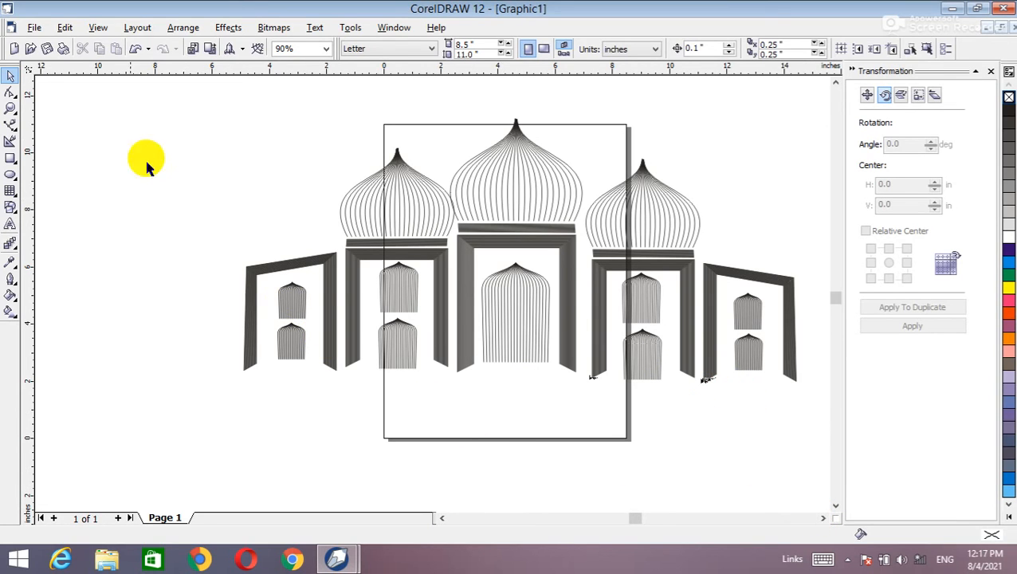
{"action": "left_click", "coordinate": [11, 126]}
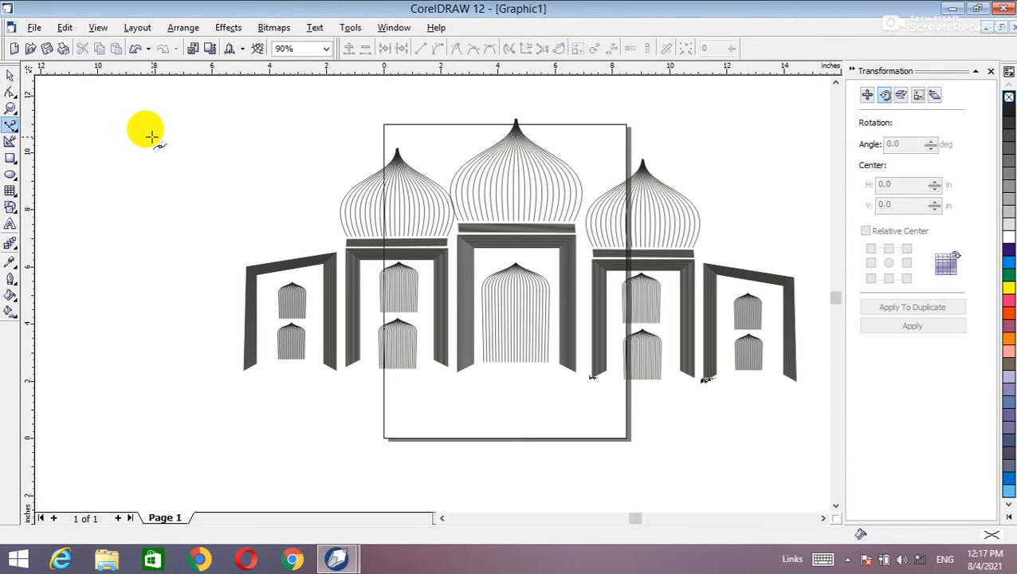
{"action": "mouse_move", "coordinate": [151, 137]}
{"action": "left_mouse_down"}
{"action": "mouse_move", "coordinate": [129, 368]}
{"action": "mouse_move", "coordinate": [135, 396]}
{"action": "mouse_move", "coordinate": [136, 346]}
{"action": "mouse_move", "coordinate": [135, 401]}
{"action": "left_mouse_up"}
{"action": "left_click", "coordinate": [136, 402]}
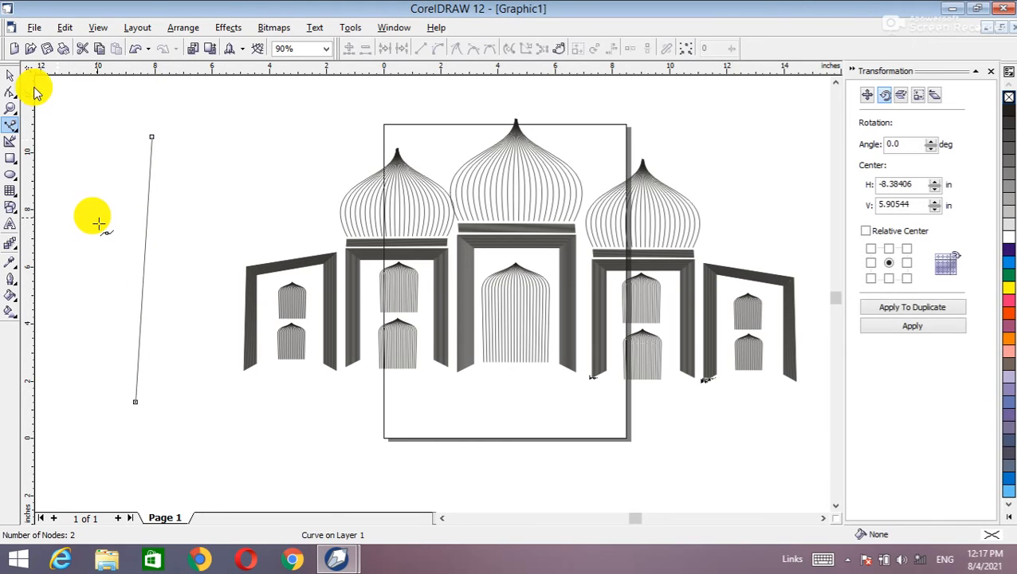
Duplicate the slanted line, mirror the copy horizontally and place it beside the original to form a tapered minaret outline.
{"action": "left_click", "coordinate": [11, 75]}
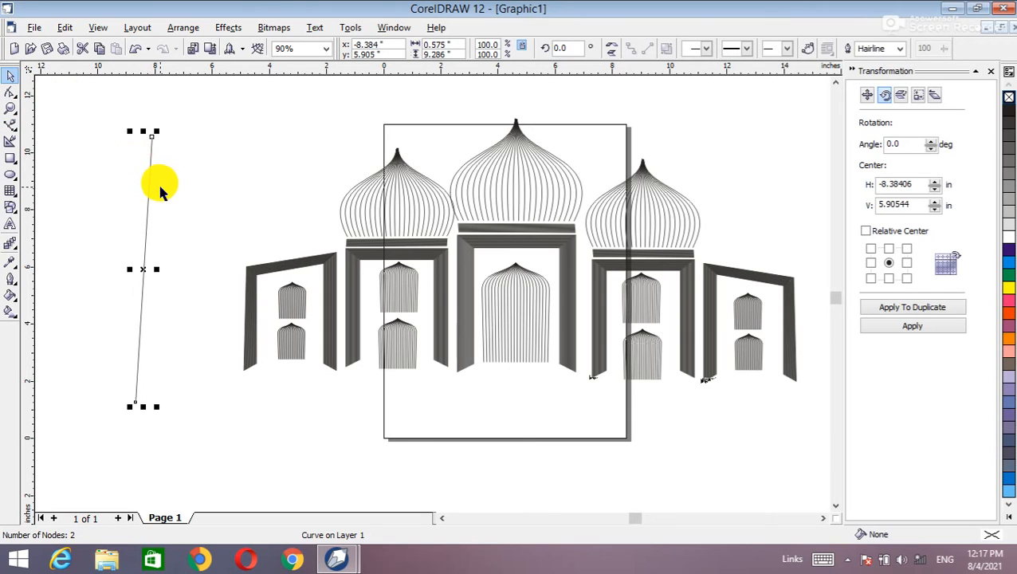
{"action": "left_click_drag", "start_coordinate": [160, 191], "coordinate": [167, 184]}
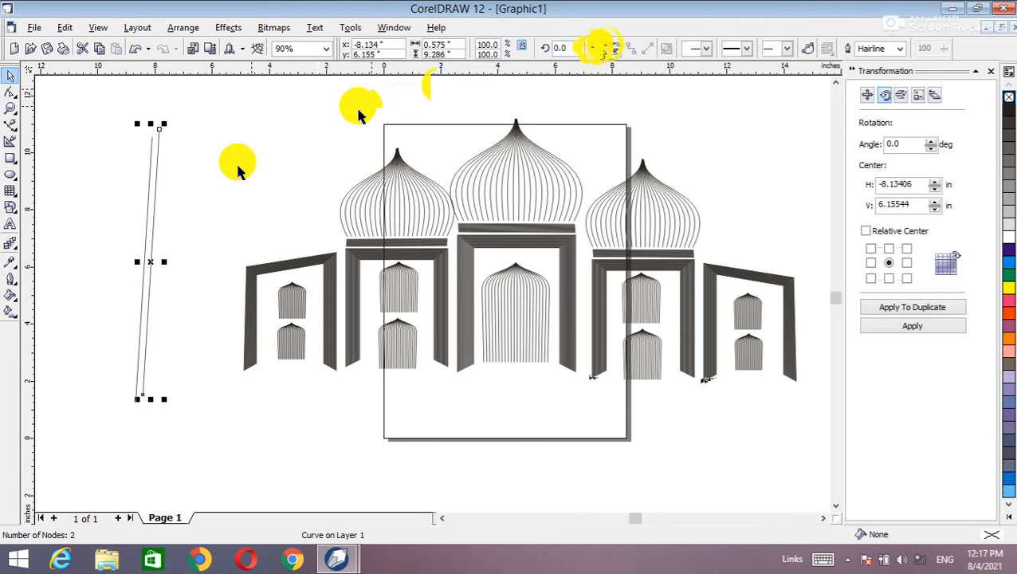
{"action": "left_click", "coordinate": [611, 45]}
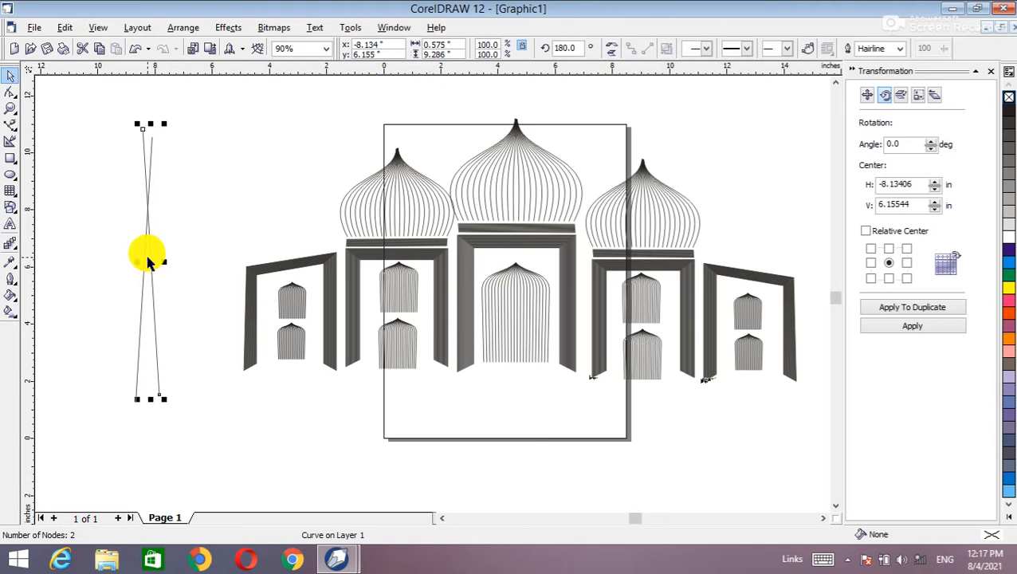
{"action": "left_click_drag", "start_coordinate": [150, 260], "coordinate": [173, 269]}
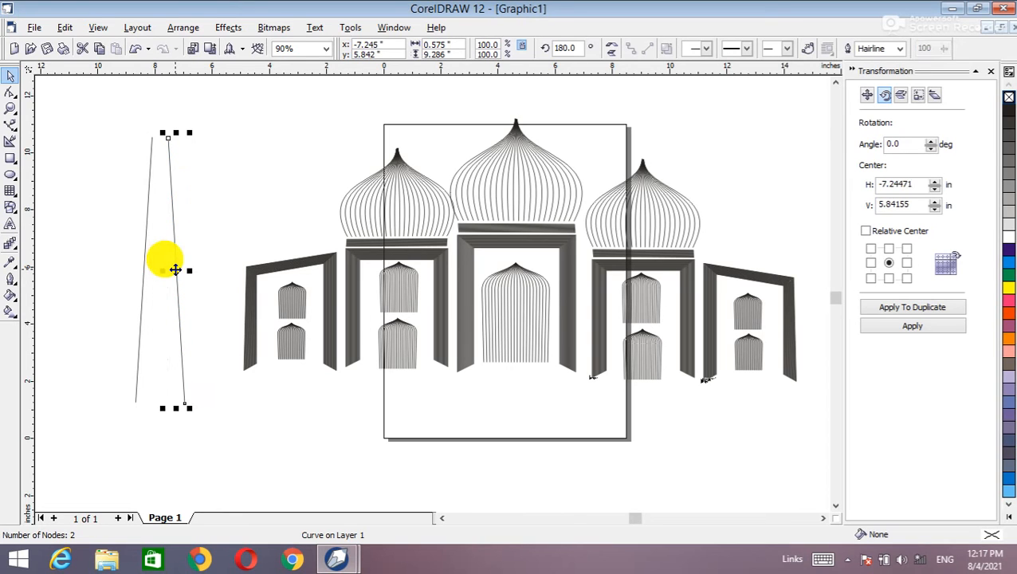
{"action": "left_click", "coordinate": [189, 196]}
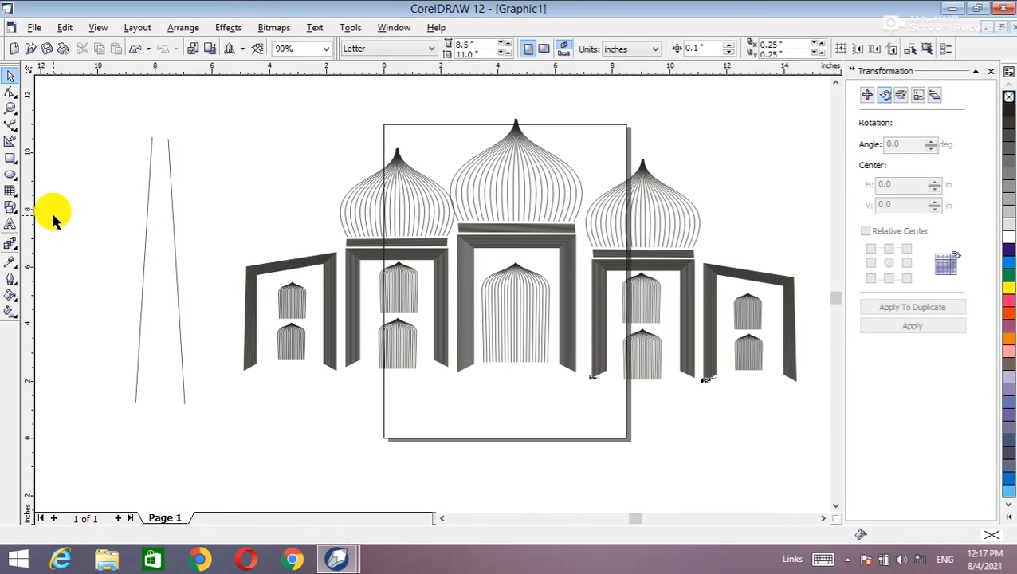
Blend the two slanted minaret lines into a tapered column with 15 blend steps.
{"action": "left_click", "coordinate": [11, 244]}
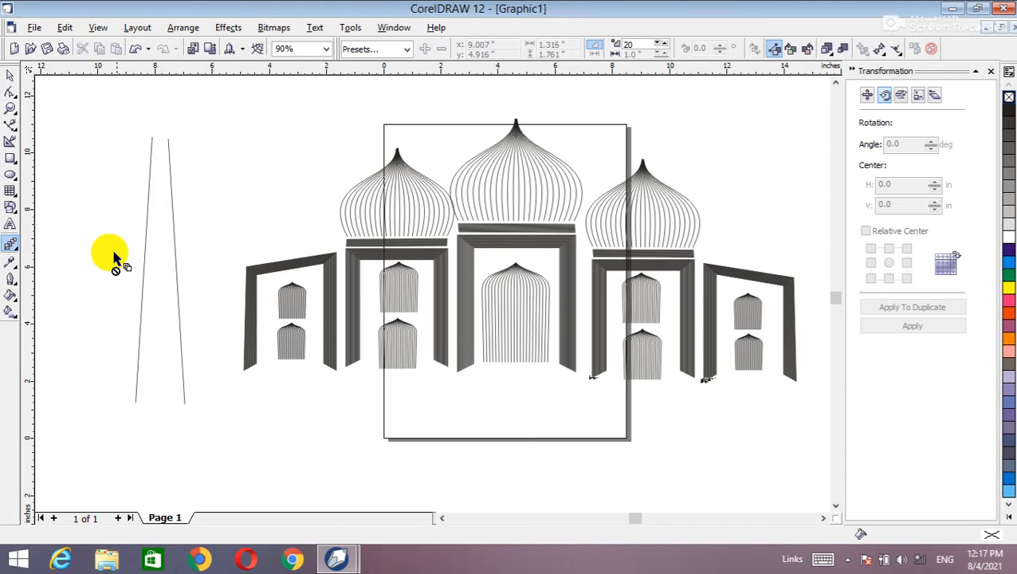
{"action": "mouse_move", "coordinate": [145, 267]}
{"action": "left_mouse_down"}
{"action": "mouse_move", "coordinate": [182, 282]}
{"action": "mouse_move", "coordinate": [177, 274]}
{"action": "left_mouse_up"}
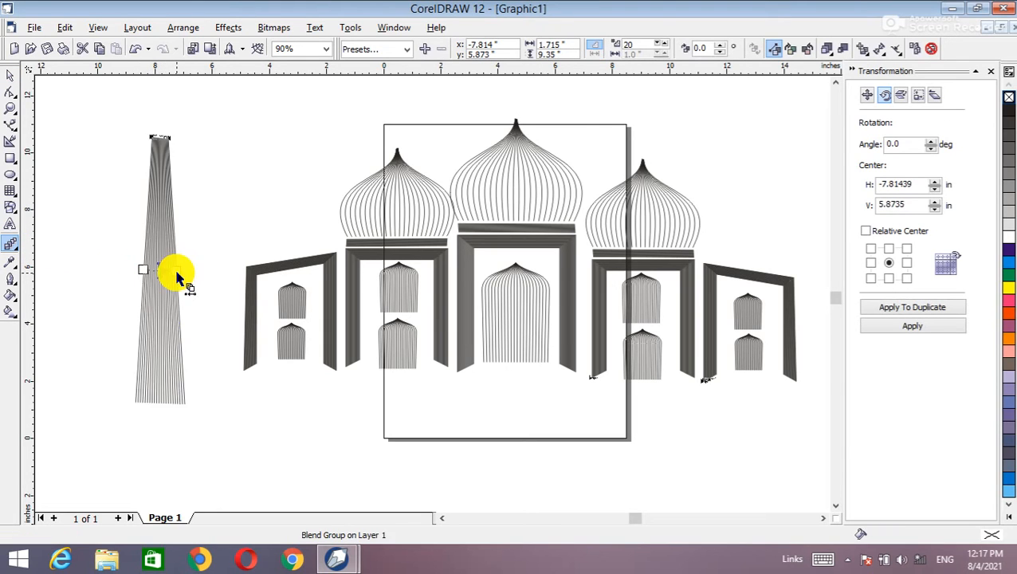
{"action": "left_click", "coordinate": [659, 47]}
{"action": "left_click", "coordinate": [659, 47]}
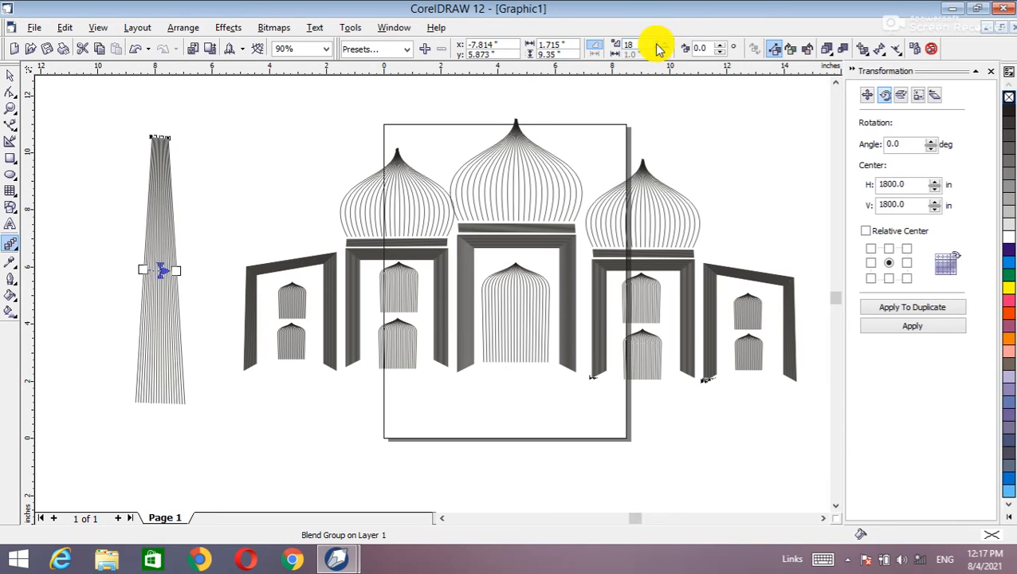
{"action": "left_click", "coordinate": [659, 47]}
{"action": "left_click", "coordinate": [660, 49]}
{"action": "left_click", "coordinate": [660, 49]}
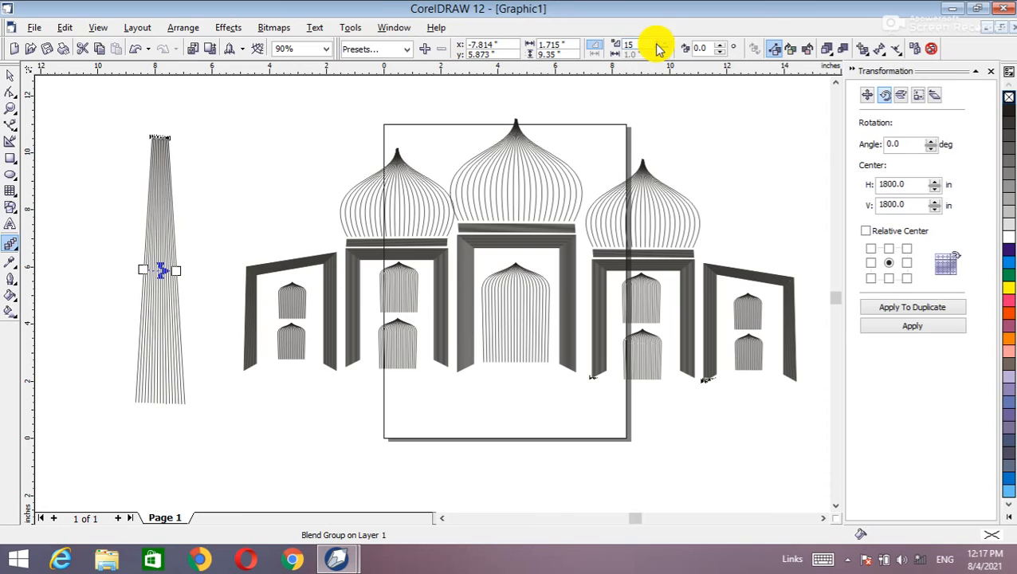
Ungroup the mirrored side tower and slanted frame.
{"action": "left_click", "coordinate": [9, 77]}
{"action": "left_click", "coordinate": [396, 202]}
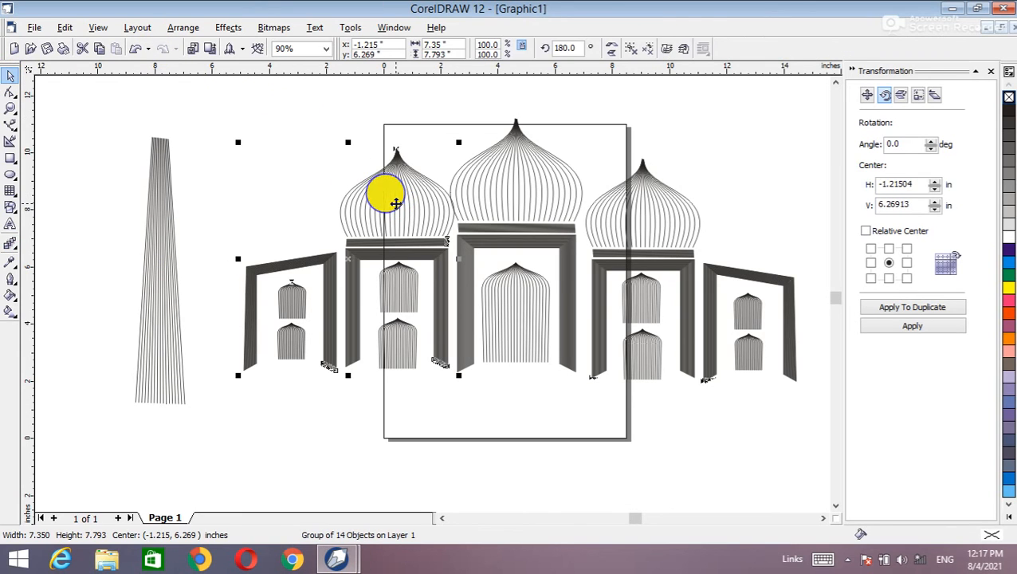
{"action": "right_click", "coordinate": [396, 203]}
{"action": "left_click", "coordinate": [426, 235]}
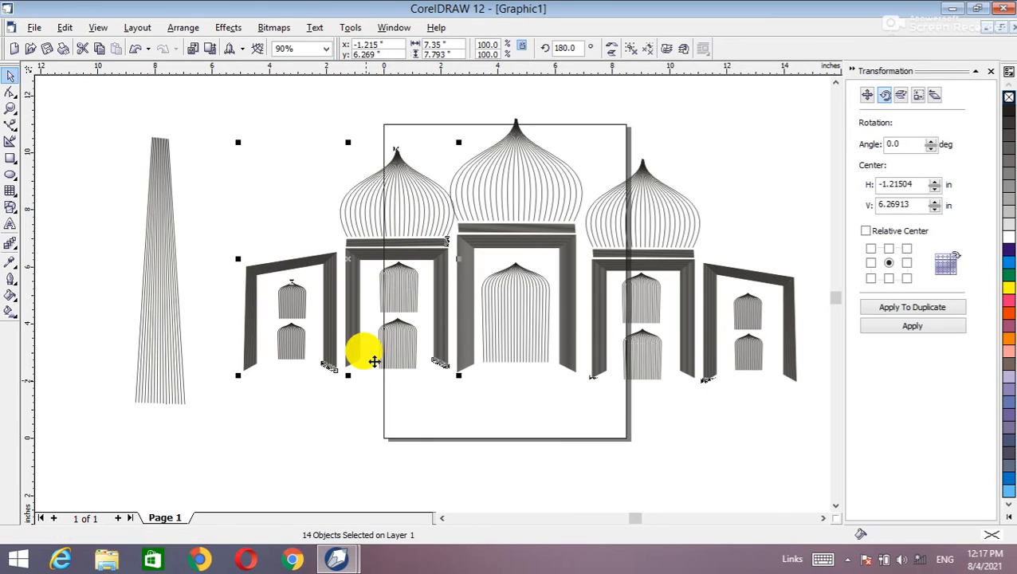
{"action": "left_click", "coordinate": [345, 415]}
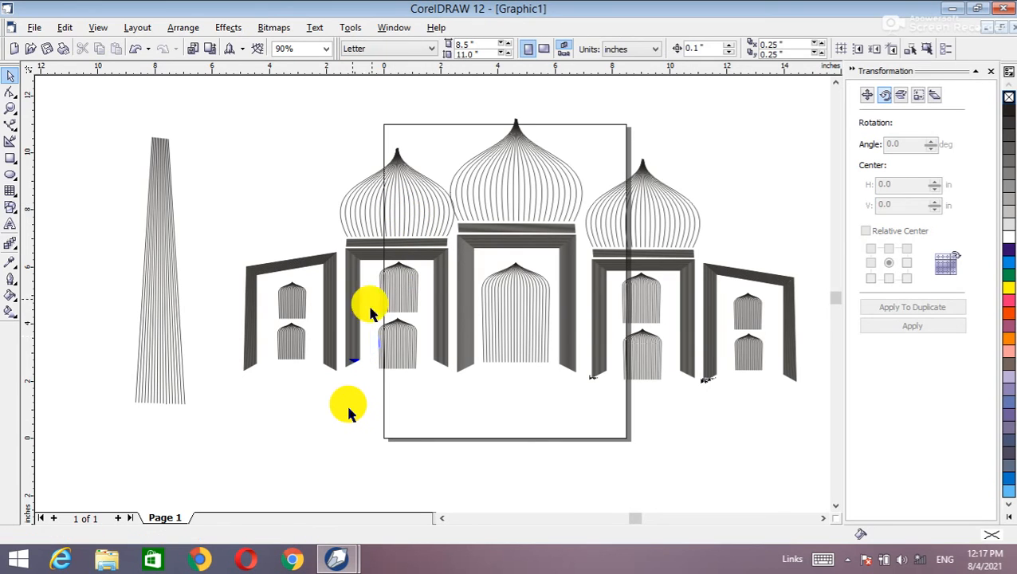
Duplicate the mirrored tower's dome, shrink the copy to about 1.59 by 1.51 in and place it on top of the minaret.
{"action": "left_click", "coordinate": [401, 187]}
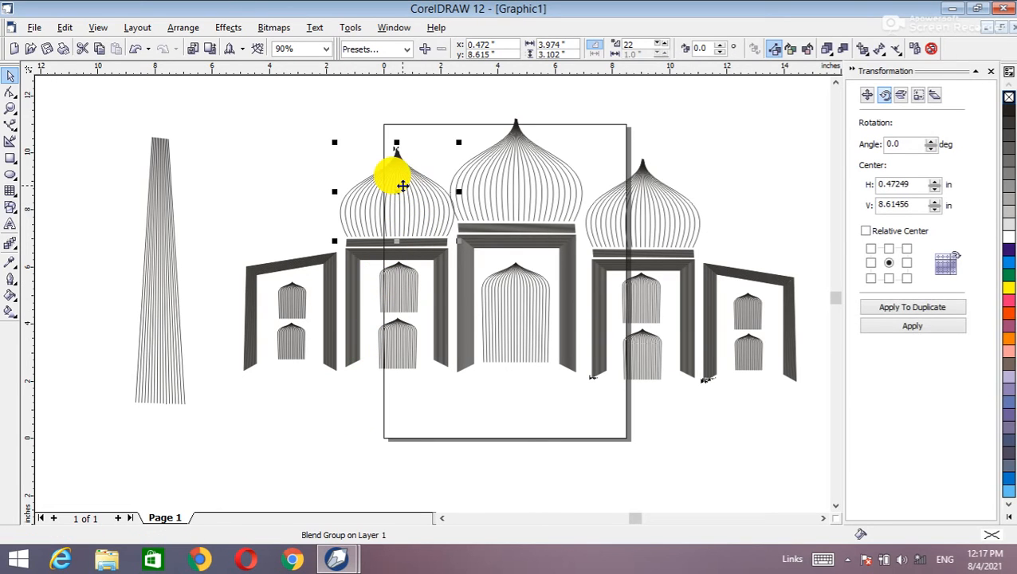
{"action": "key", "text": "ctrl+d"}
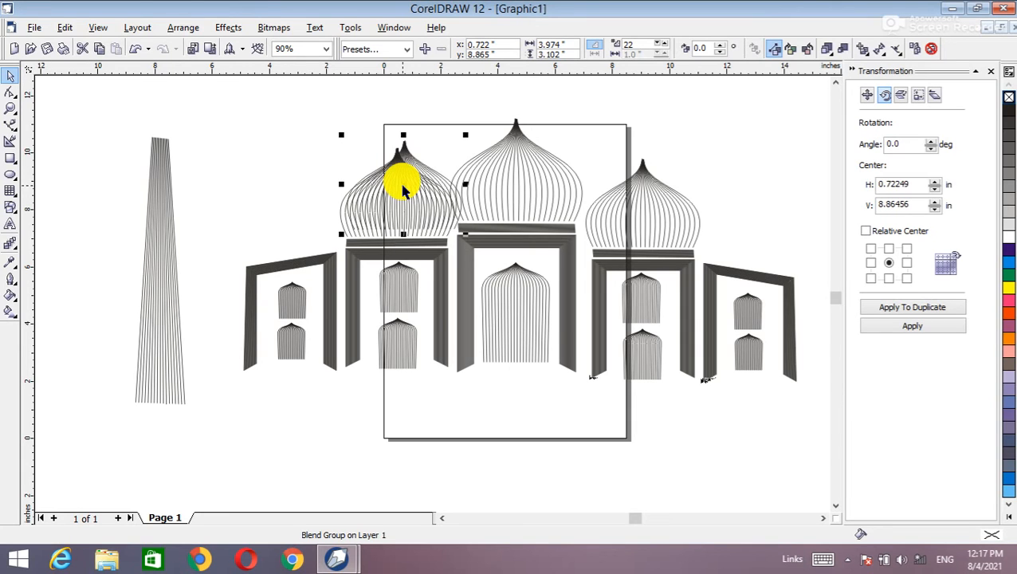
{"action": "left_click_drag", "start_coordinate": [402, 188], "coordinate": [227, 153]}
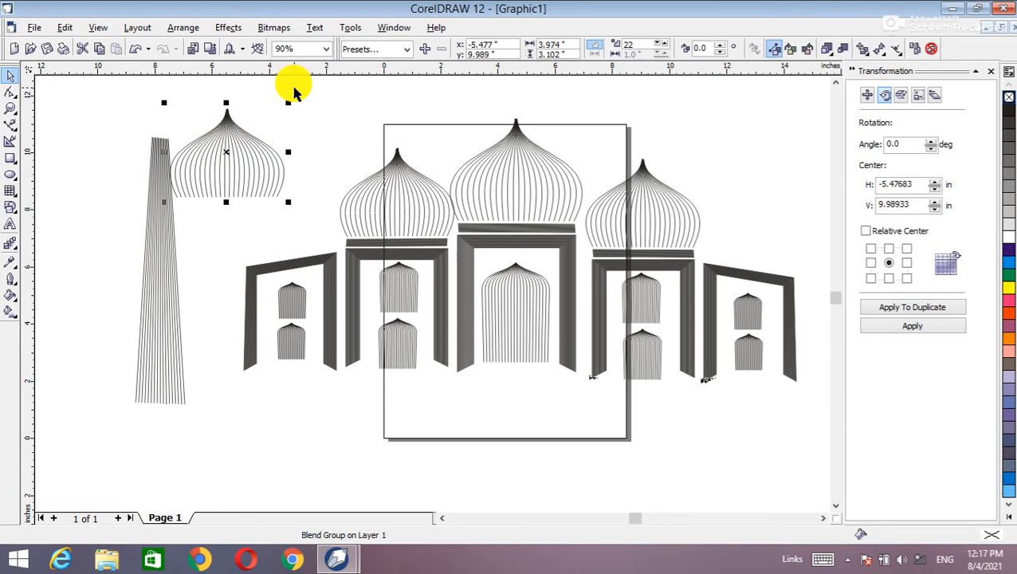
{"action": "left_click_drag", "start_coordinate": [290, 103], "coordinate": [170, 121]}
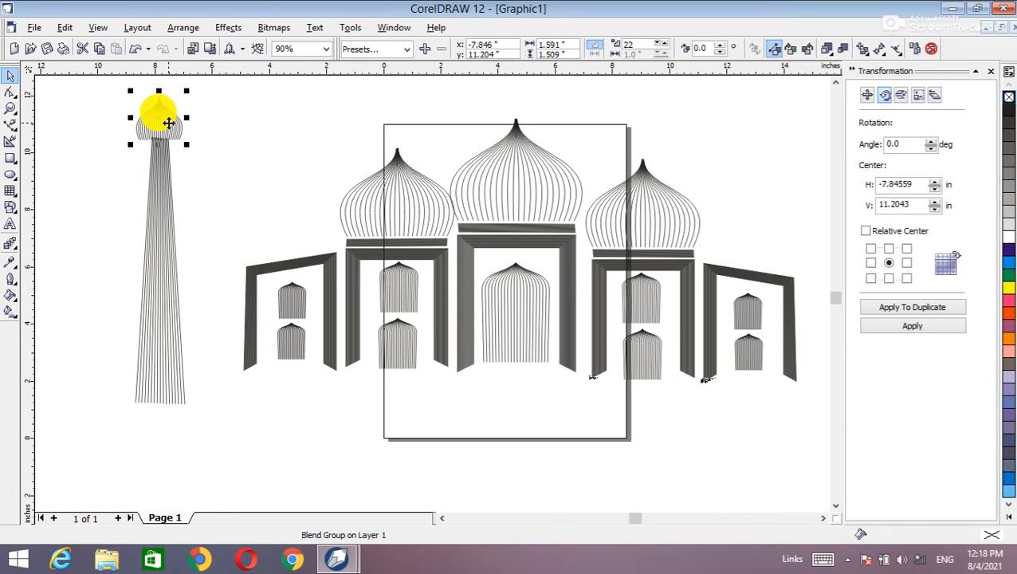
{"action": "left_click", "coordinate": [255, 149]}
Copy the band beneath the mirrored tower's dome, narrow it to about 1.39 in and place it across the minaret's upper part.
{"action": "left_click", "coordinate": [368, 244]}
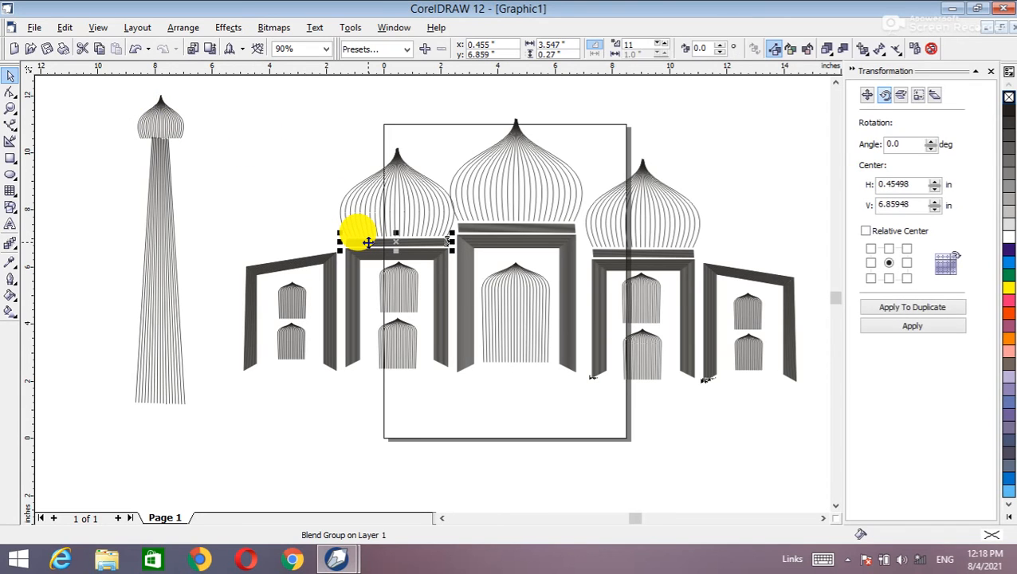
{"action": "left_click_drag", "start_coordinate": [368, 242], "coordinate": [188, 164]}
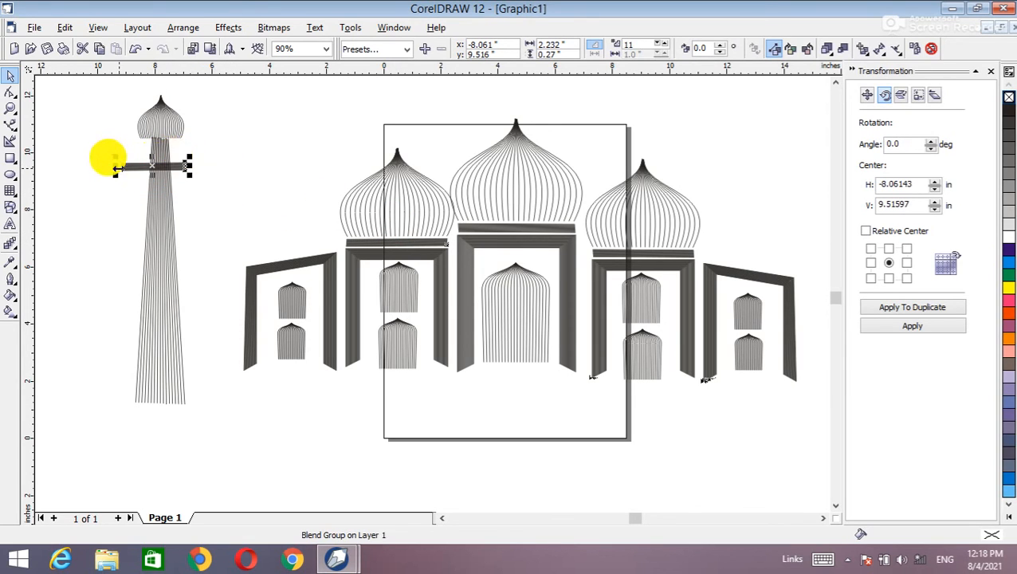
{"action": "left_click_drag", "start_coordinate": [116, 167], "coordinate": [186, 167]}
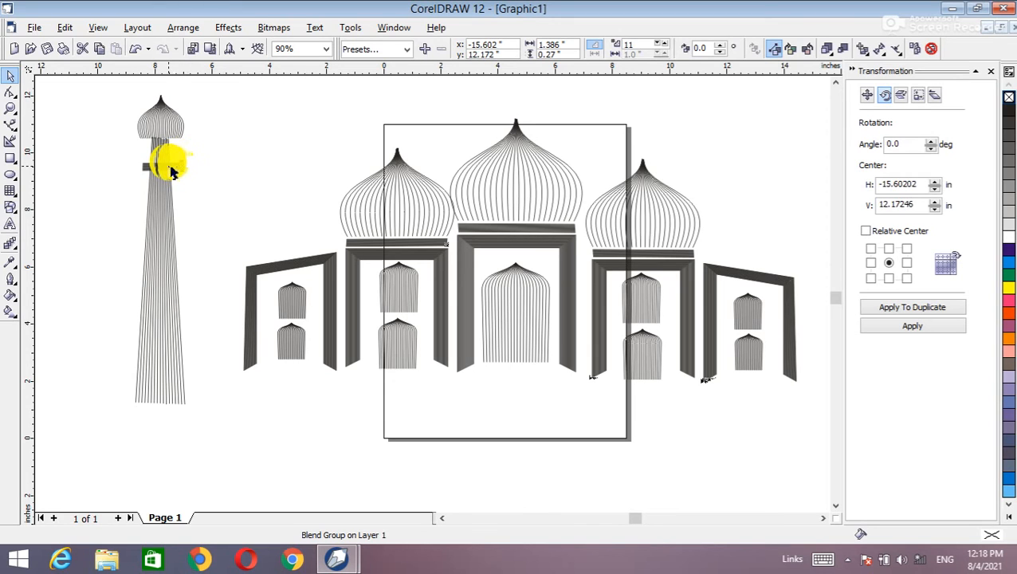
{"action": "left_click", "coordinate": [160, 156]}
{"action": "left_click", "coordinate": [214, 175]}
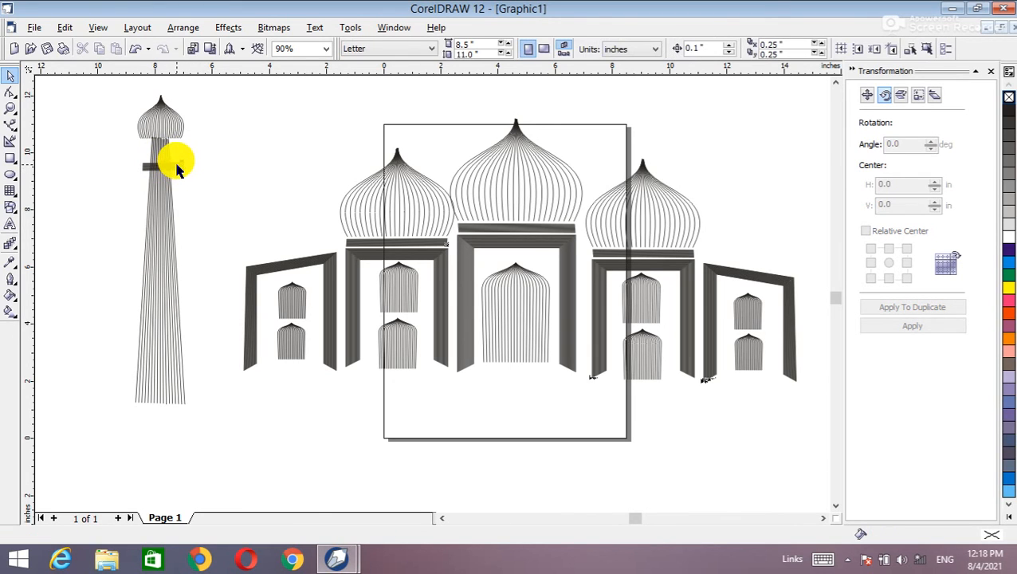
Copy the minaret's upper band to its middle and lower parts, widening the copies to about 1.58 in and 1.93 in.
{"action": "left_click", "coordinate": [169, 161]}
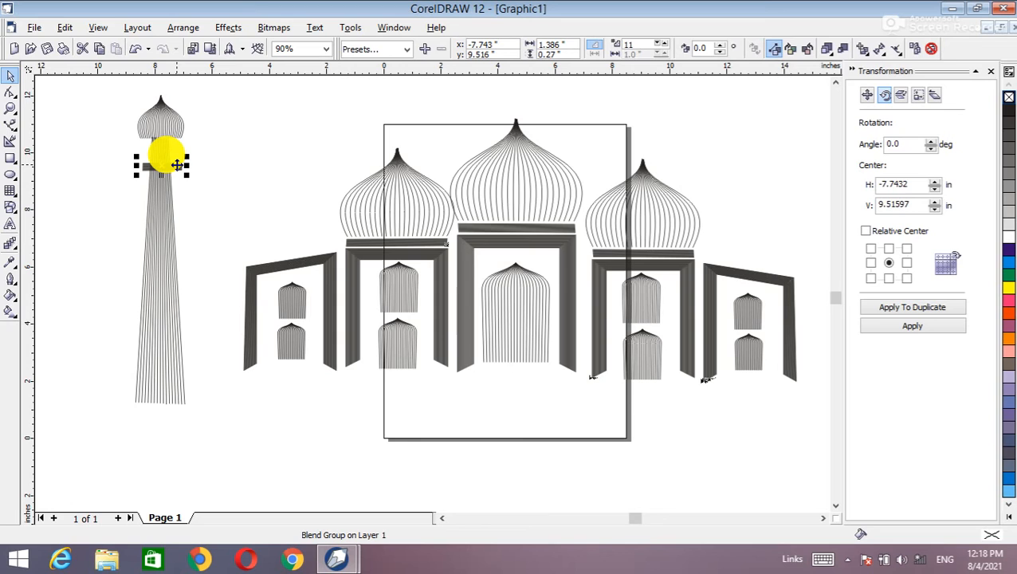
{"action": "left_click_drag", "start_coordinate": [176, 165], "coordinate": [172, 270]}
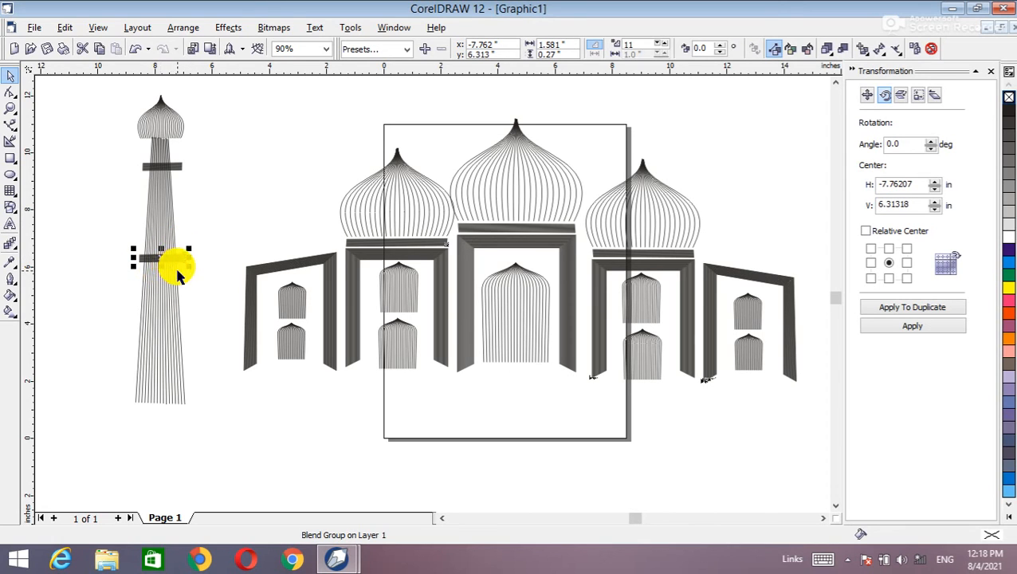
{"action": "left_click", "coordinate": [177, 270]}
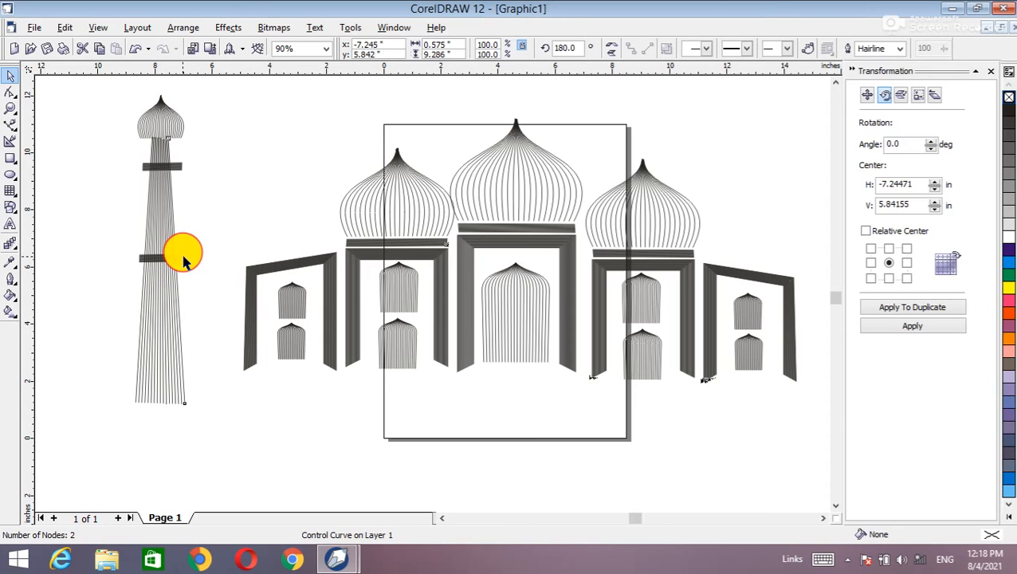
{"action": "left_click", "coordinate": [179, 257]}
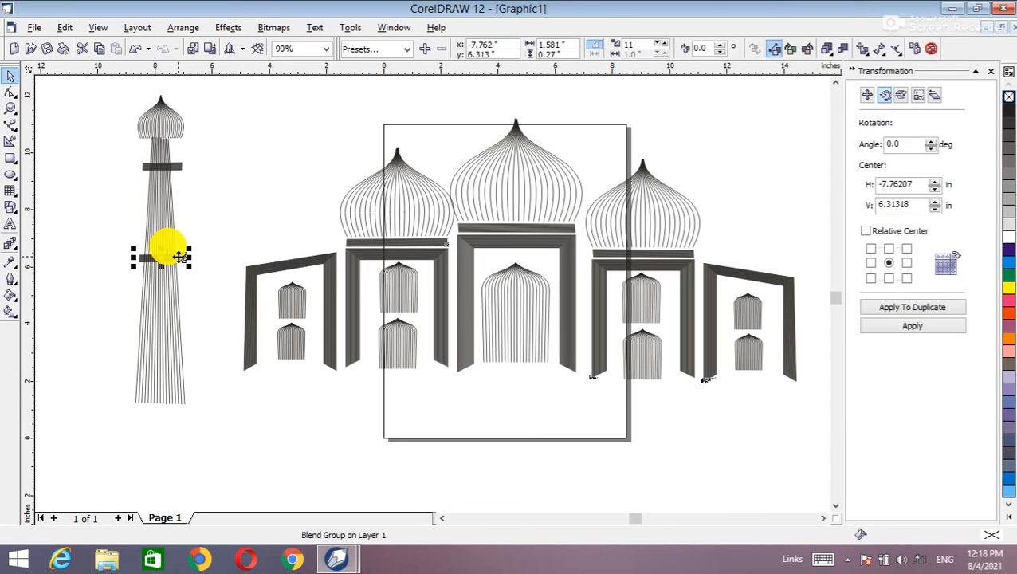
{"action": "left_click_drag", "start_coordinate": [180, 255], "coordinate": [191, 366]}
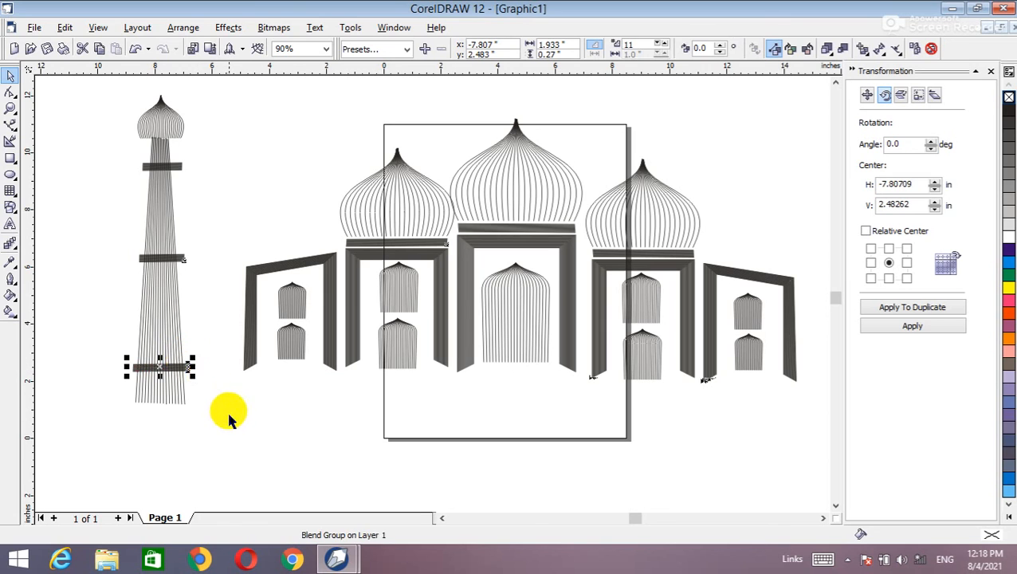
{"action": "left_click", "coordinate": [228, 414]}
{"action": "left_click", "coordinate": [161, 249]}
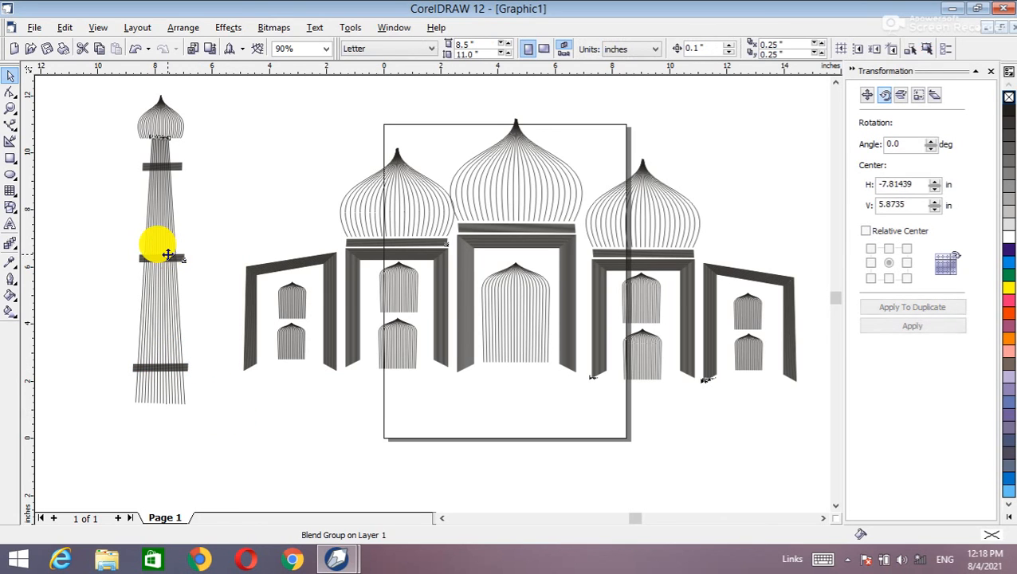
{"action": "left_click", "coordinate": [182, 259]}
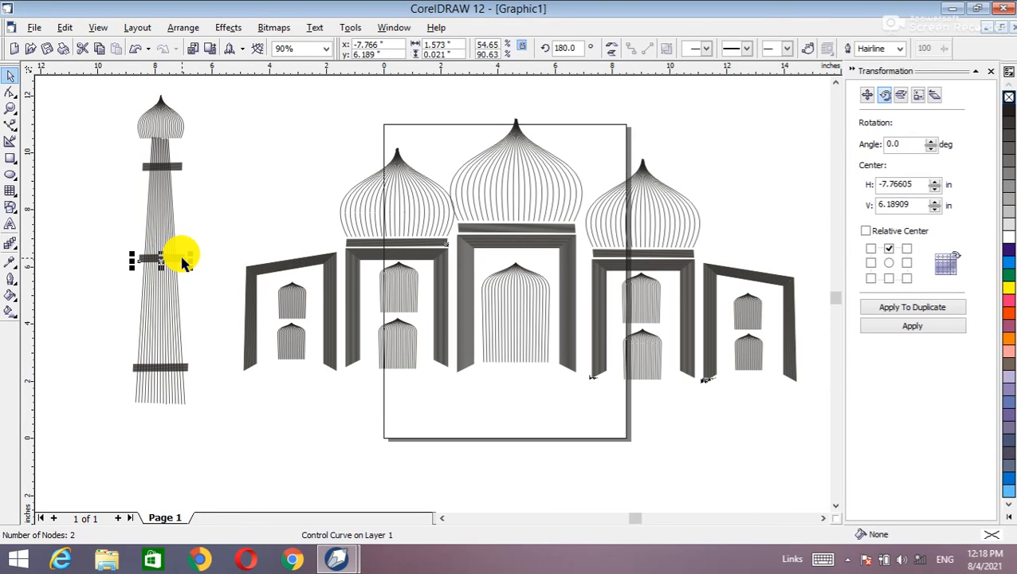
{"action": "left_click", "coordinate": [197, 221]}
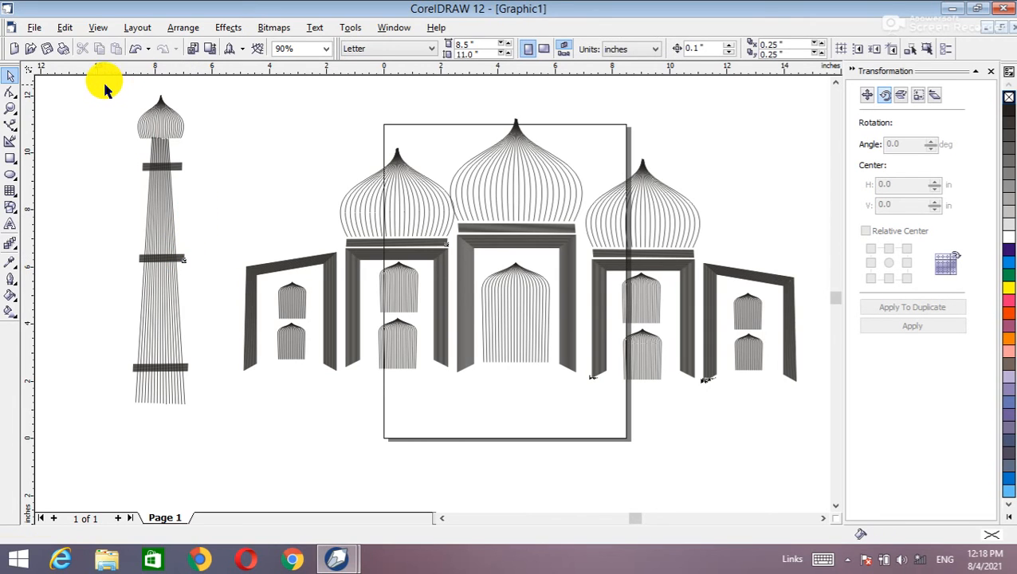
Group all parts of the minaret and move the group up by about 0.94 in.
{"action": "left_click_drag", "start_coordinate": [105, 83], "coordinate": [219, 434]}
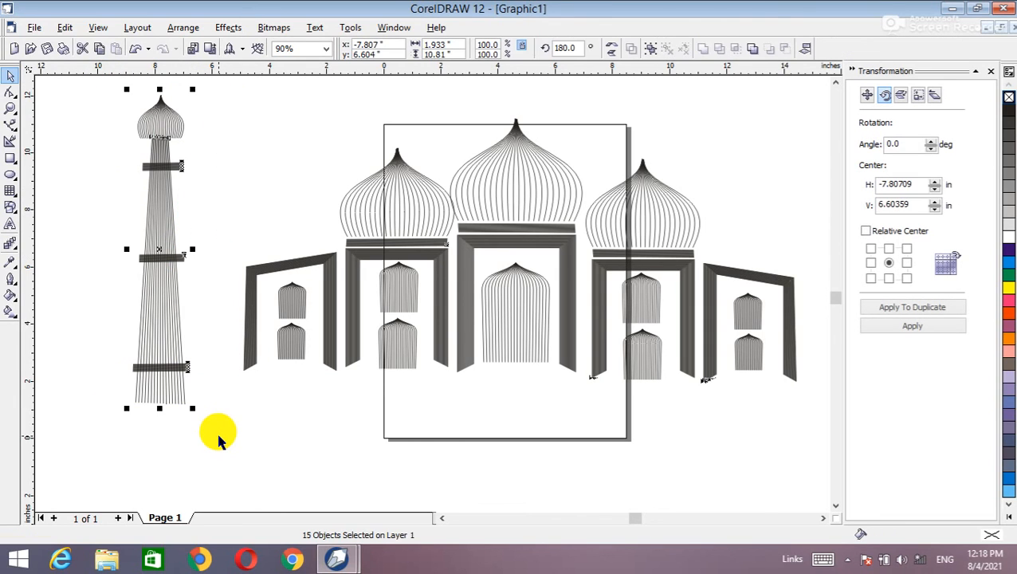
{"action": "key", "text": "ctrl+g"}
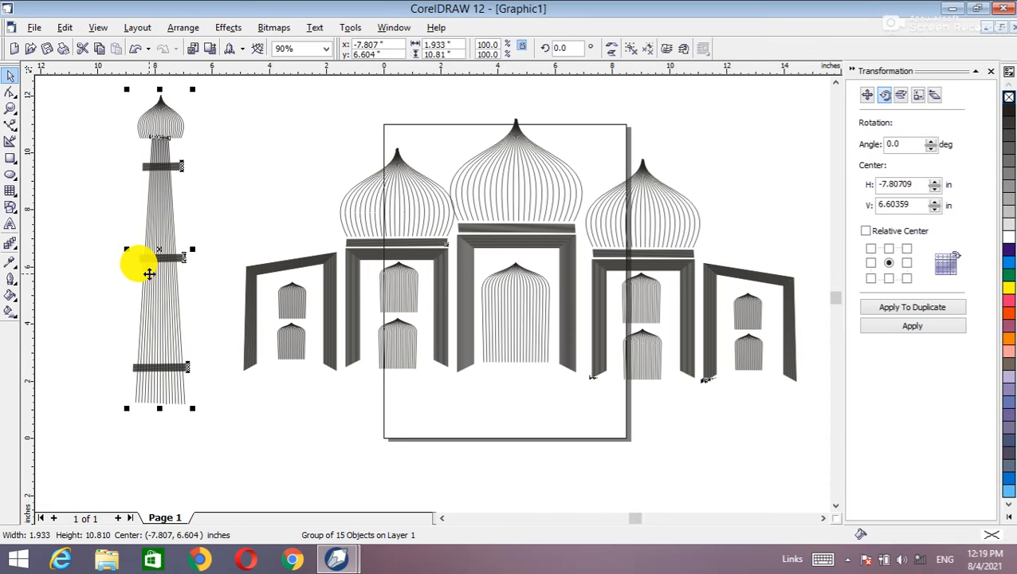
{"action": "scroll", "coordinate": [151, 275], "scroll_direction": "down", "scroll_amount": 1}
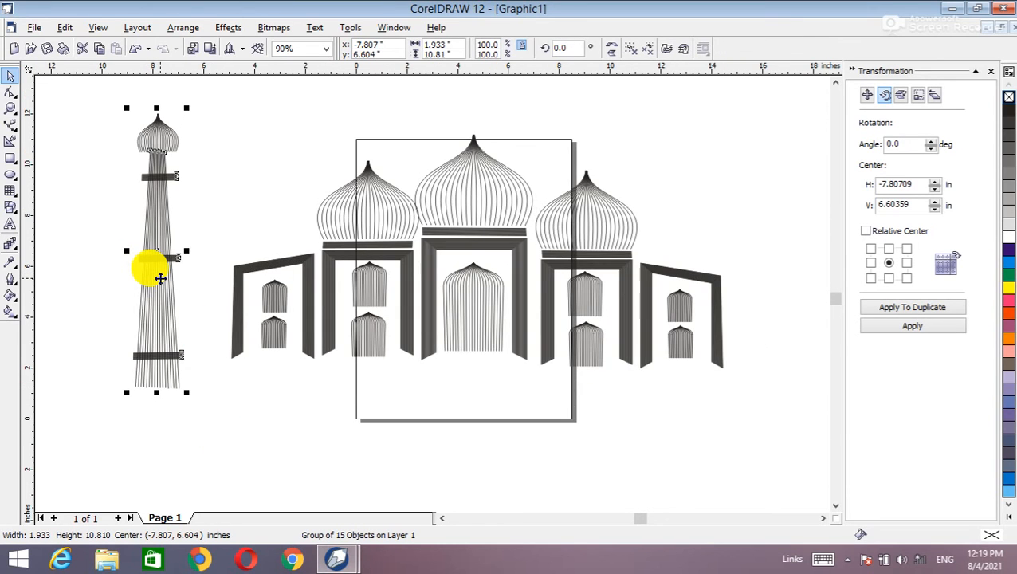
{"action": "scroll", "coordinate": [161, 277], "scroll_direction": "down", "scroll_amount": 1}
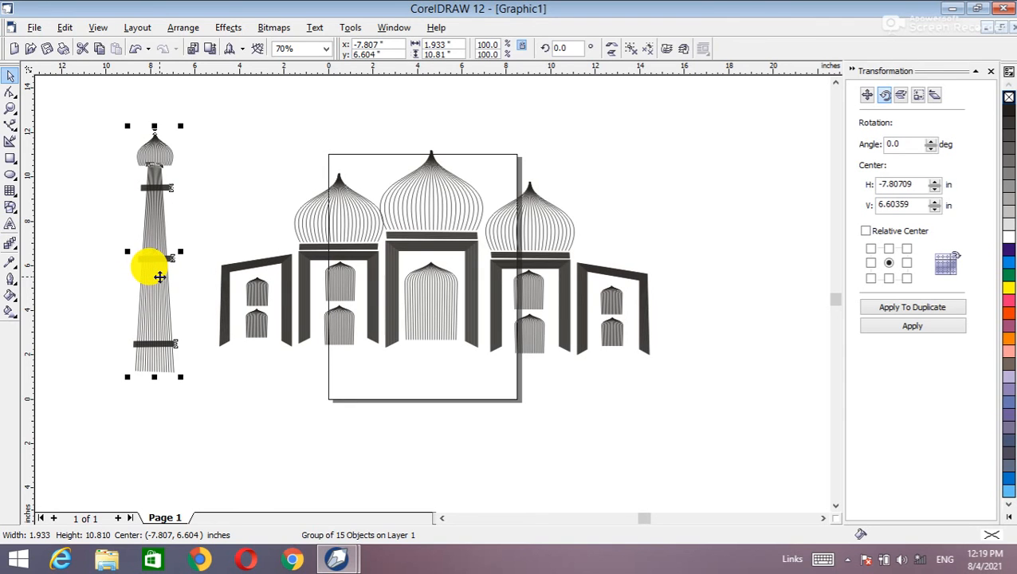
{"action": "left_click_drag", "start_coordinate": [155, 288], "coordinate": [145, 251]}
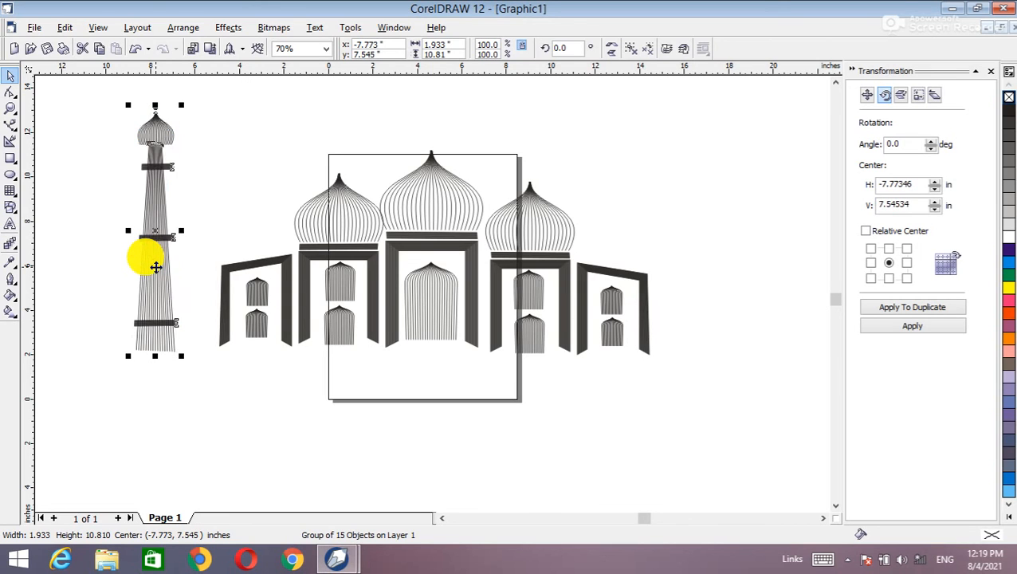
Place a copy of the minaret on the opposite side of the building, centred at about X 17.53 in, Y 7.02 in.
{"action": "left_click_drag", "start_coordinate": [156, 267], "coordinate": [710, 238]}
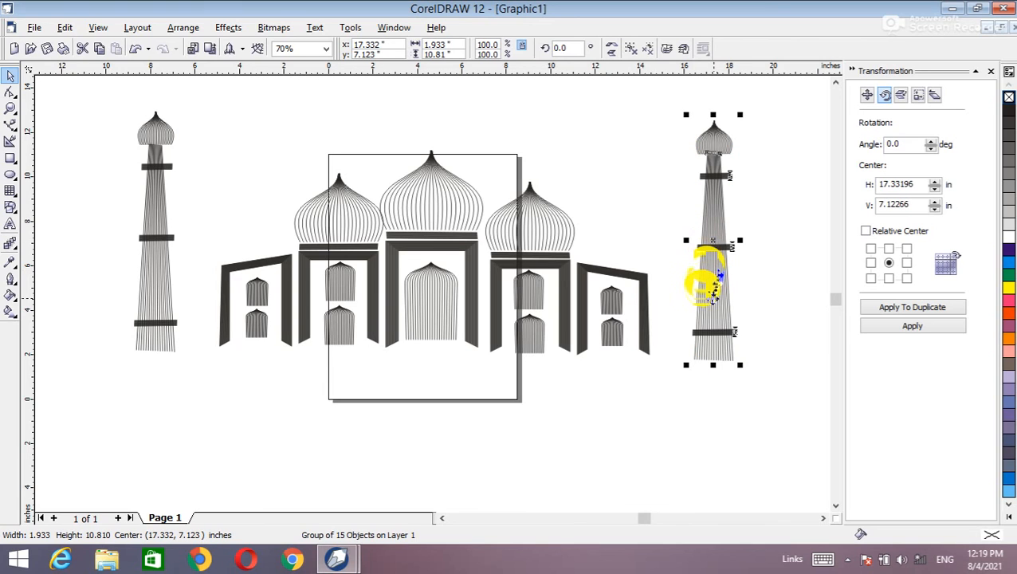
{"action": "key", "text": "Right"}
{"action": "key", "text": "Right"}
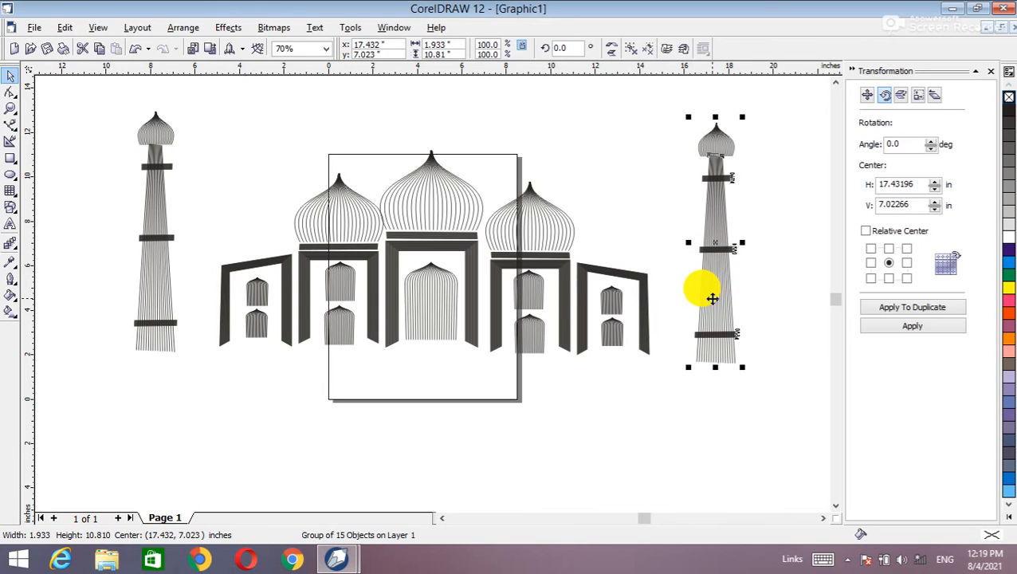
{"action": "key", "text": "Down"}
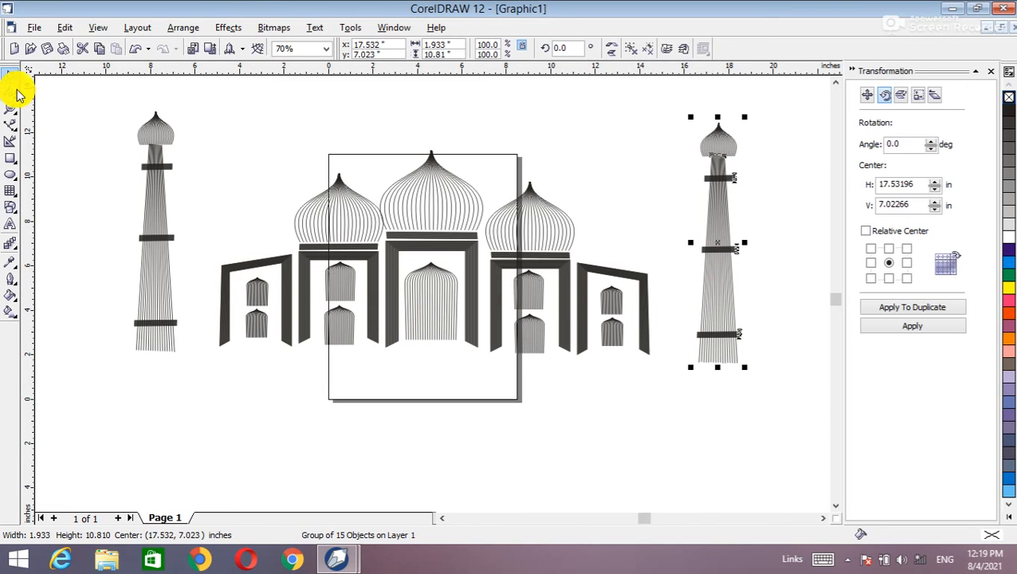
Sketch a nearly horizontal line about 11.13 in long beneath the original minaret and place a duplicate about 1.13 in below it.
{"action": "left_click", "coordinate": [10, 128]}
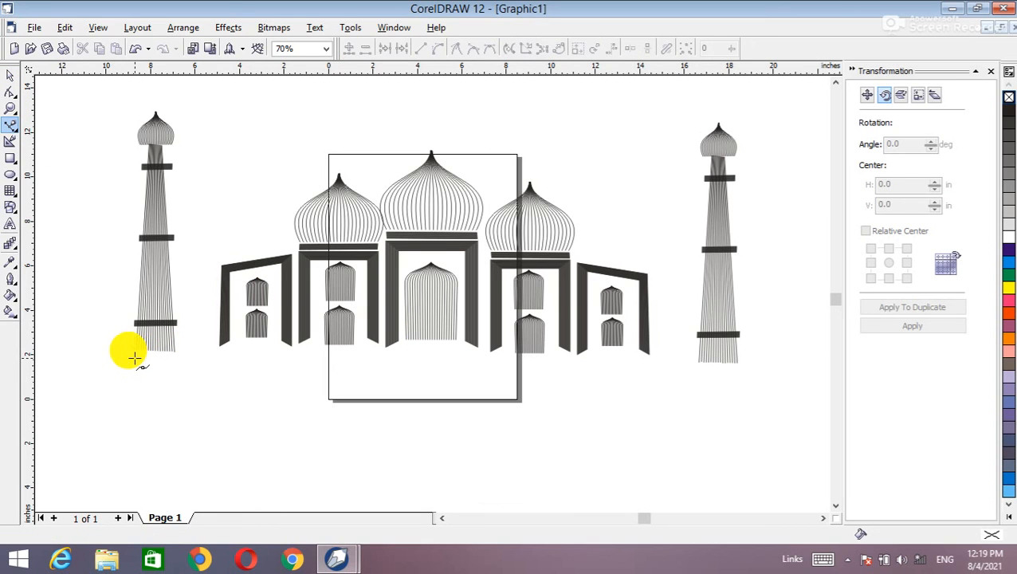
{"action": "left_click_drag", "start_coordinate": [139, 359], "coordinate": [373, 355]}
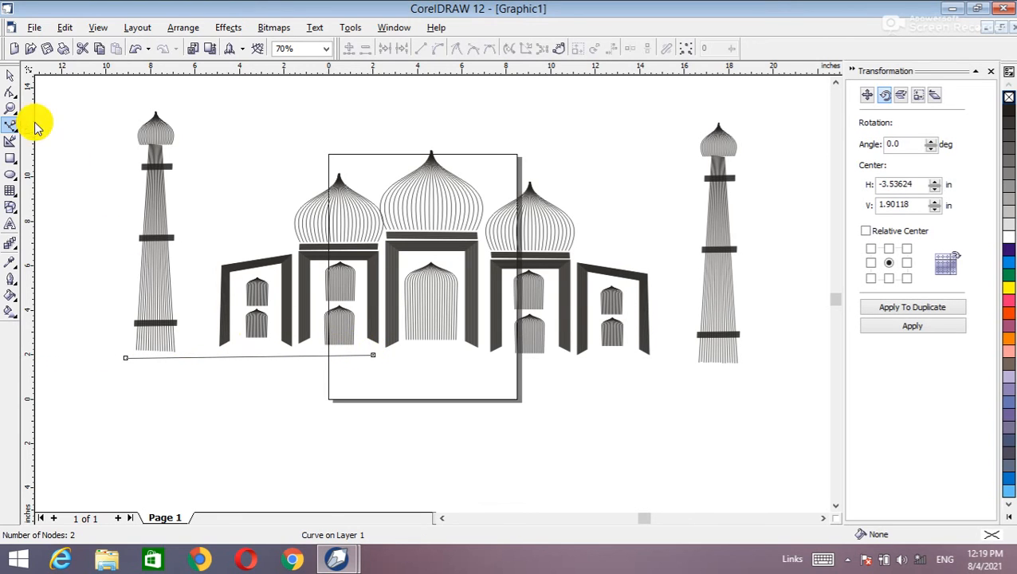
{"action": "left_click", "coordinate": [9, 74]}
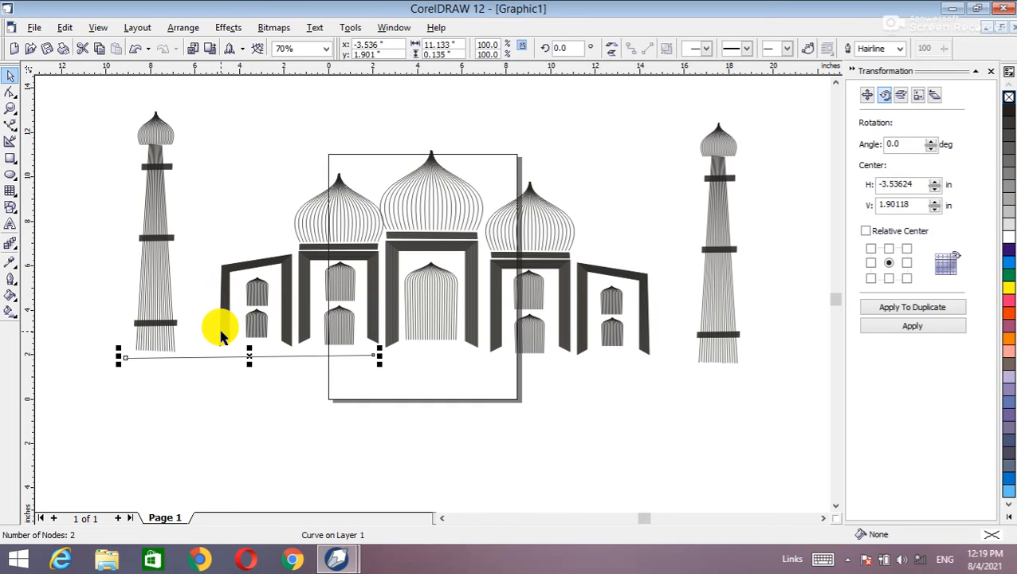
{"action": "key", "text": "ctrl+d"}
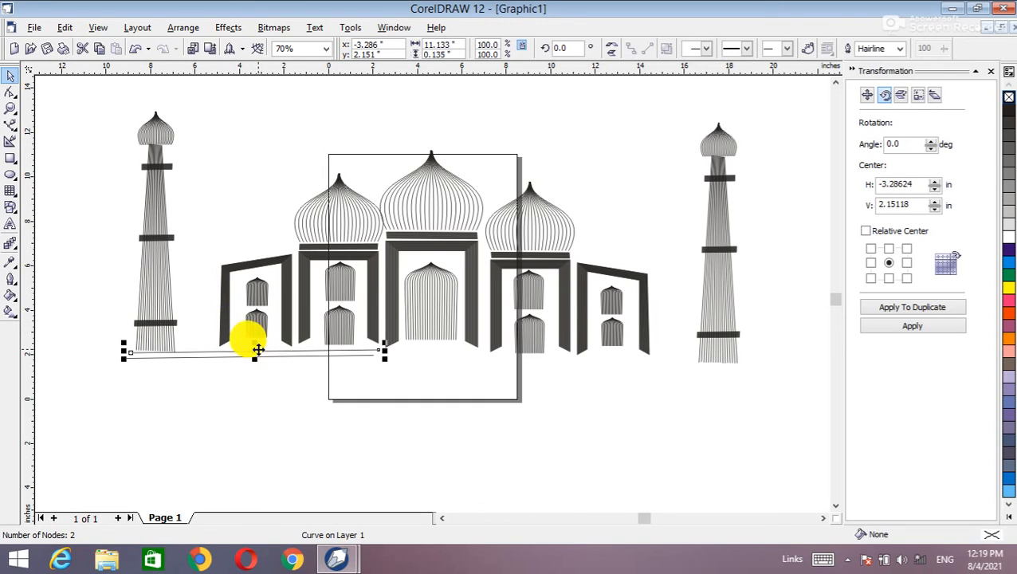
{"action": "left_click_drag", "start_coordinate": [255, 350], "coordinate": [250, 380]}
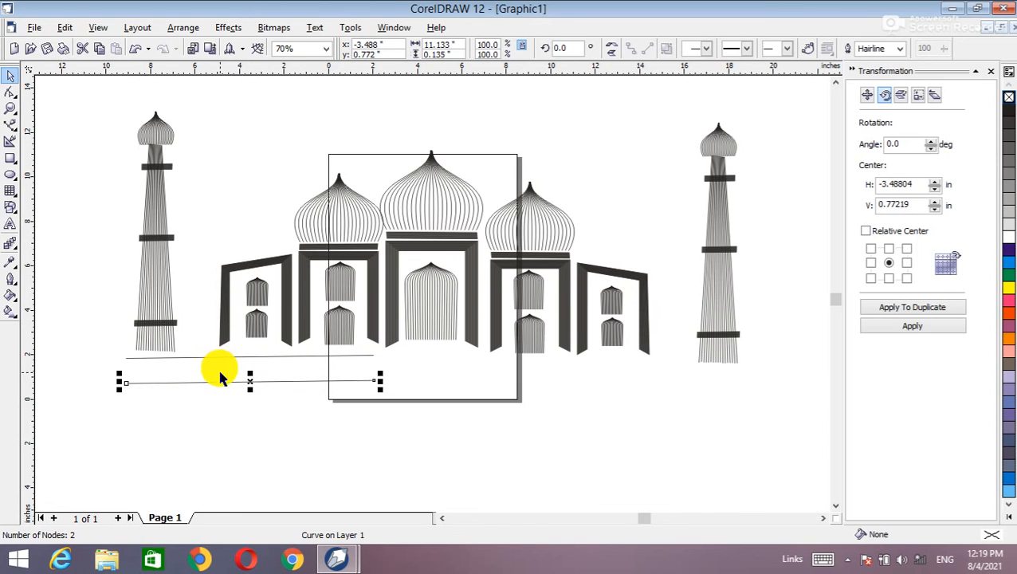
Blend the two base lines with 20 steps and narrow the resulting block to about 10.36 in.
{"action": "left_click", "coordinate": [10, 245]}
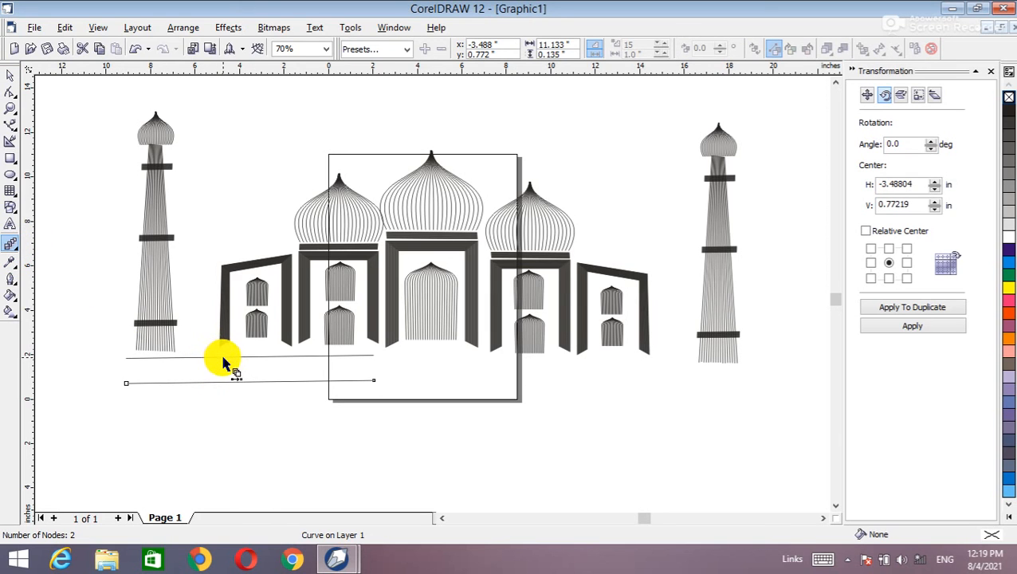
{"action": "left_click_drag", "start_coordinate": [224, 362], "coordinate": [249, 386]}
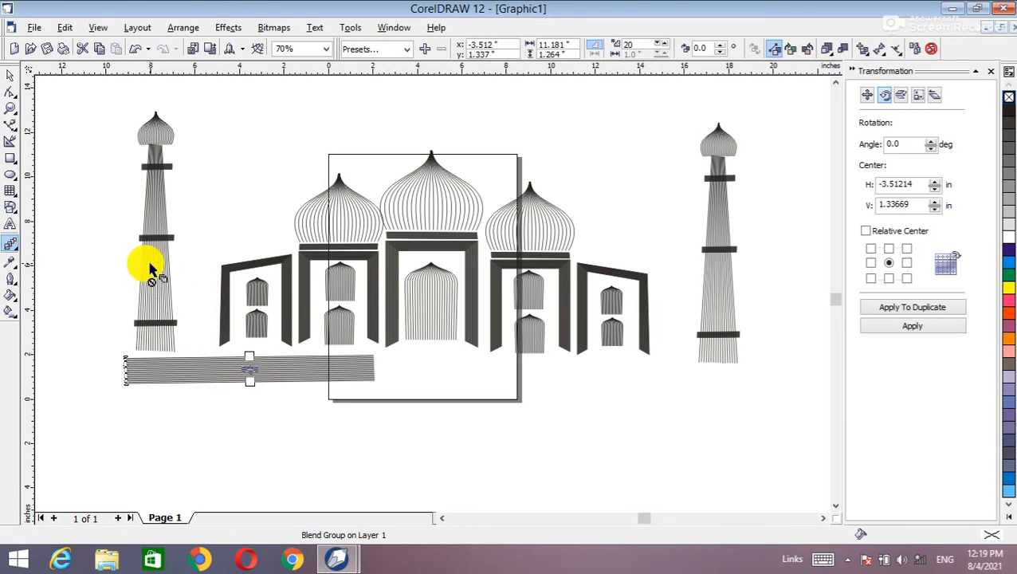
{"action": "left_click", "coordinate": [11, 74]}
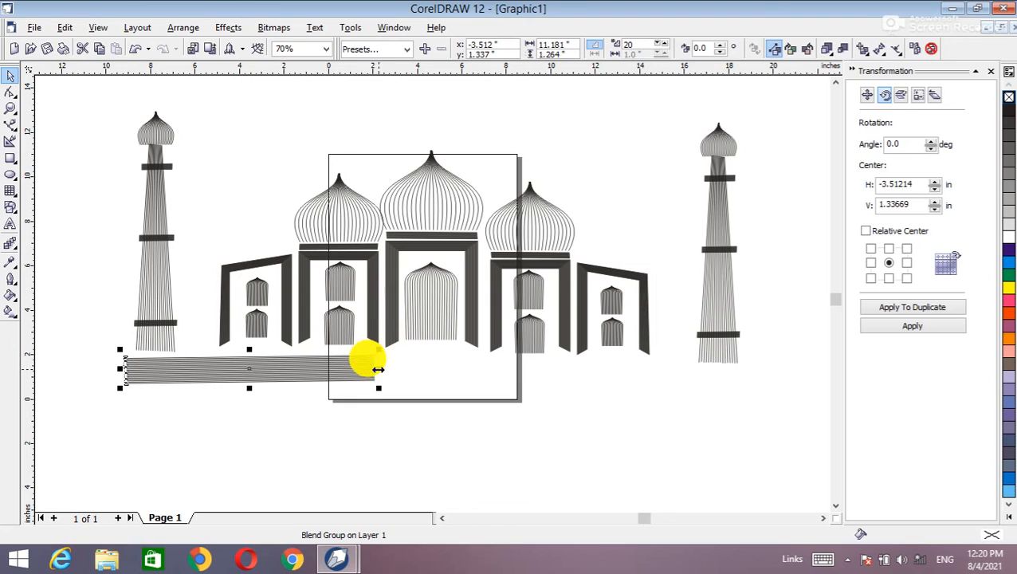
{"action": "left_click_drag", "start_coordinate": [379, 368], "coordinate": [359, 369]}
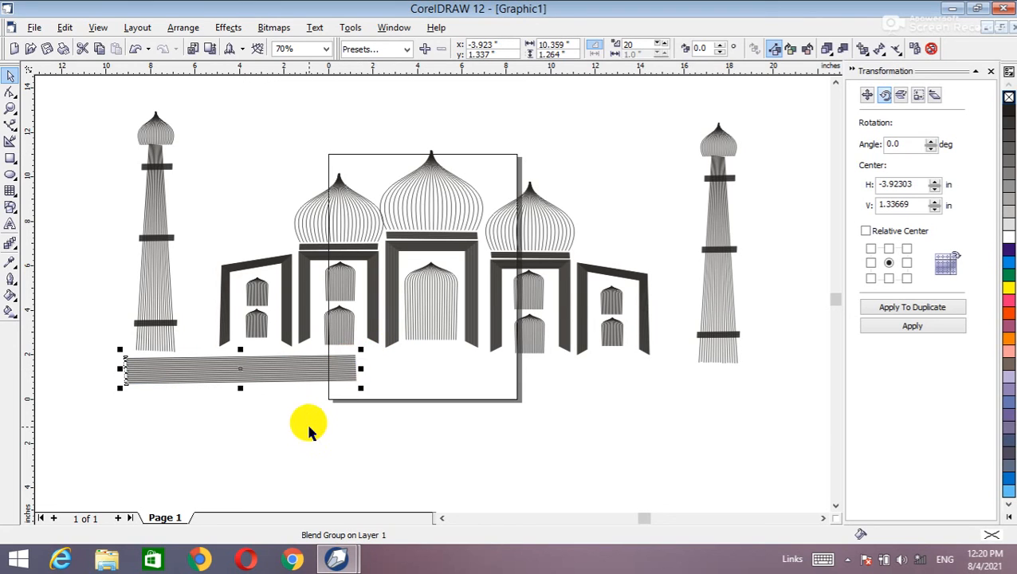
Duplicate the blended base block and place the copy beneath the copied minaret and mirrored side frame.
{"action": "key", "text": "ctrl+d"}
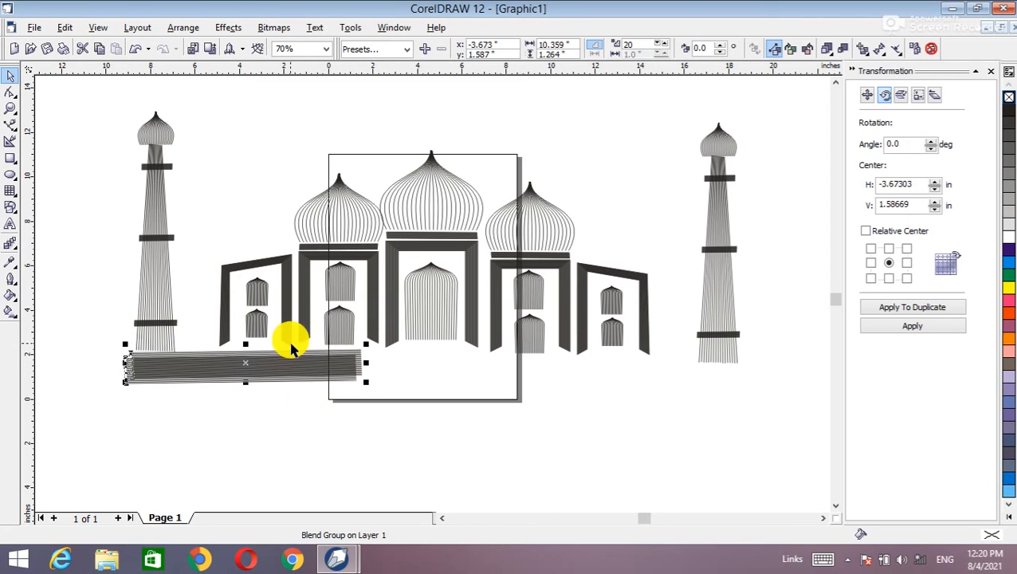
{"action": "left_click_drag", "start_coordinate": [245, 364], "coordinate": [622, 380]}
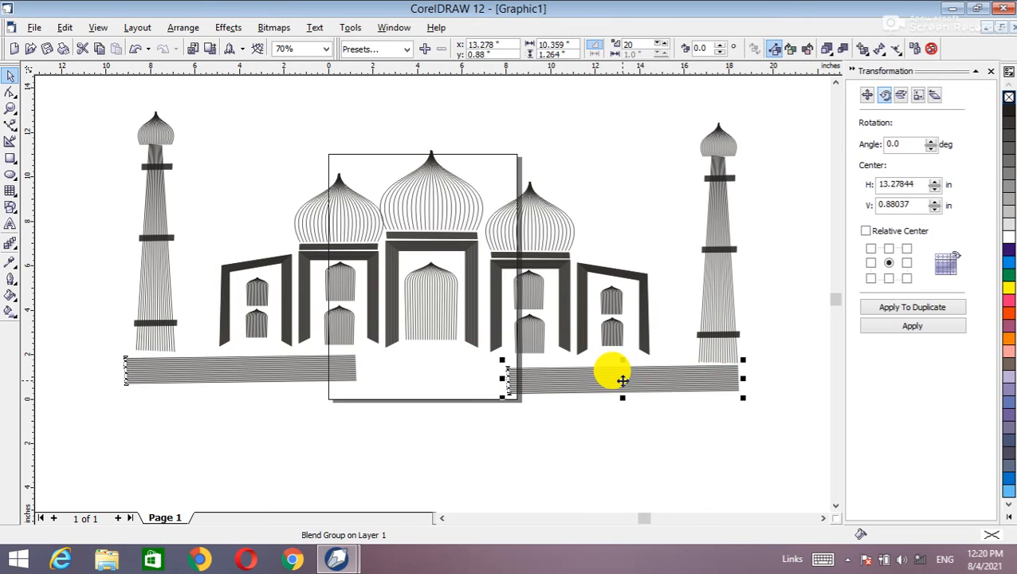
{"action": "left_click", "coordinate": [745, 336]}
Raise the copied minaret by 0.4 in to match the height of the original one.
{"action": "left_click", "coordinate": [712, 320]}
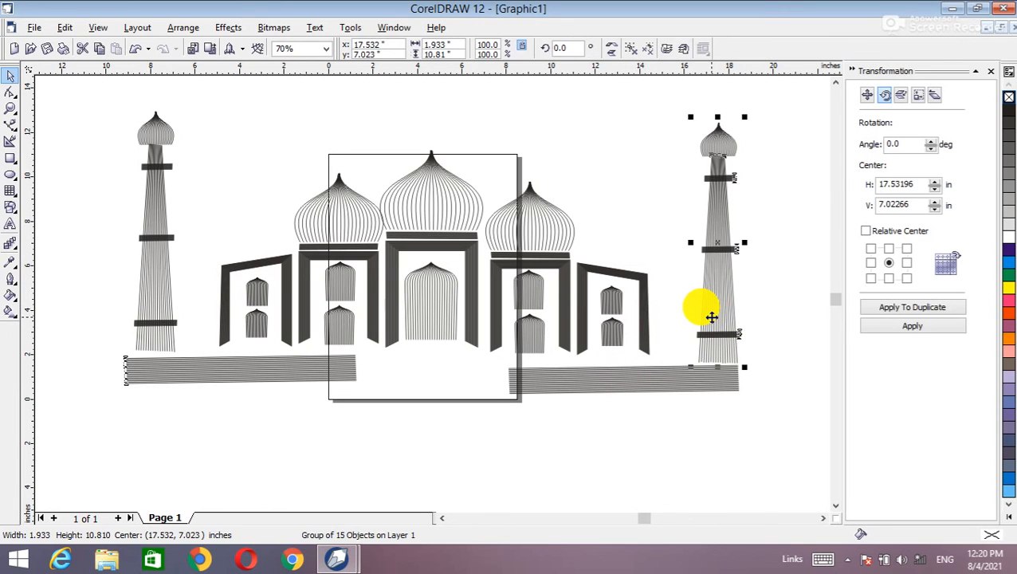
{"action": "key", "text": "Up"}
{"action": "key", "text": "Up"}
{"action": "key", "text": "Up"}
{"action": "key", "text": "Up"}
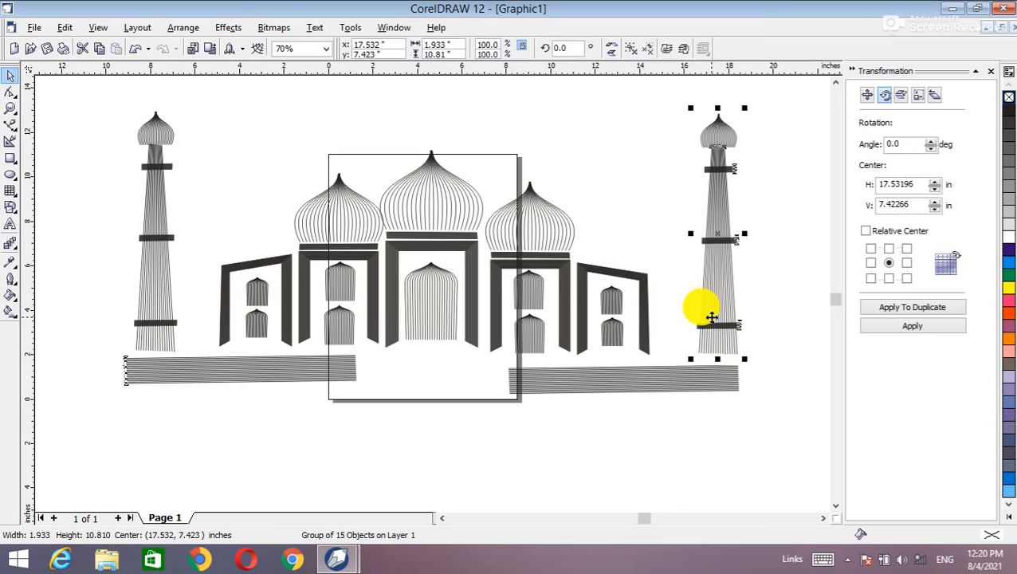
Nudge the copied base block 0.4 in up and 0.3 in outward to line up with the original base block.
{"action": "left_click", "coordinate": [675, 370]}
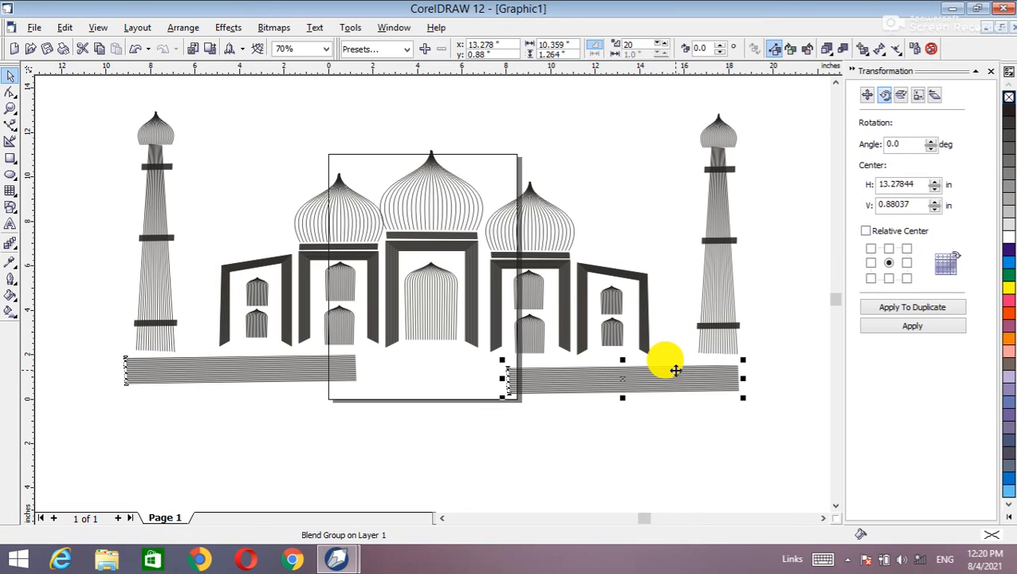
{"action": "key", "text": "Up"}
{"action": "key", "text": "Up"}
{"action": "key", "text": "Up"}
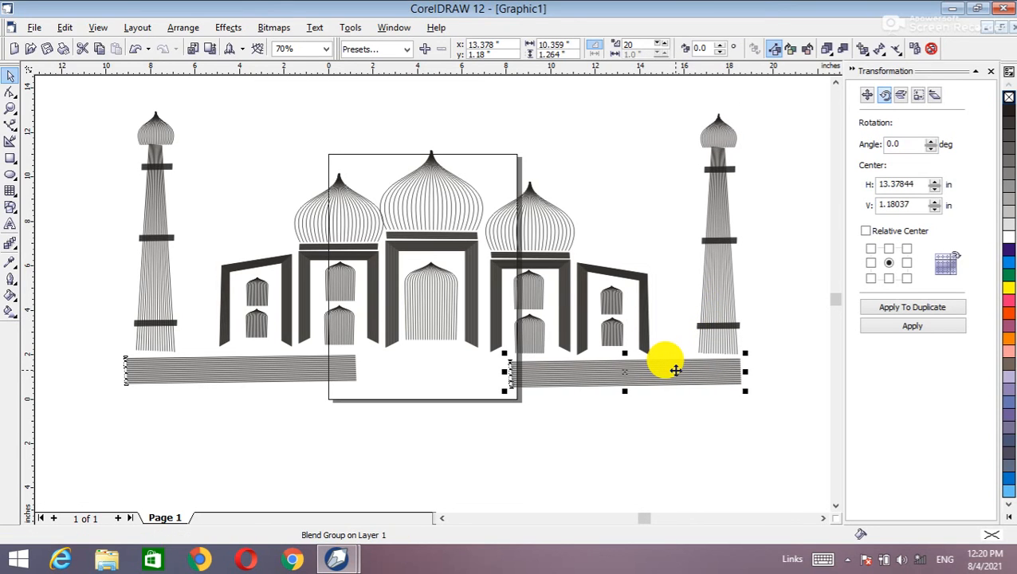
{"action": "key", "text": "Right"}
{"action": "key", "text": "Up"}
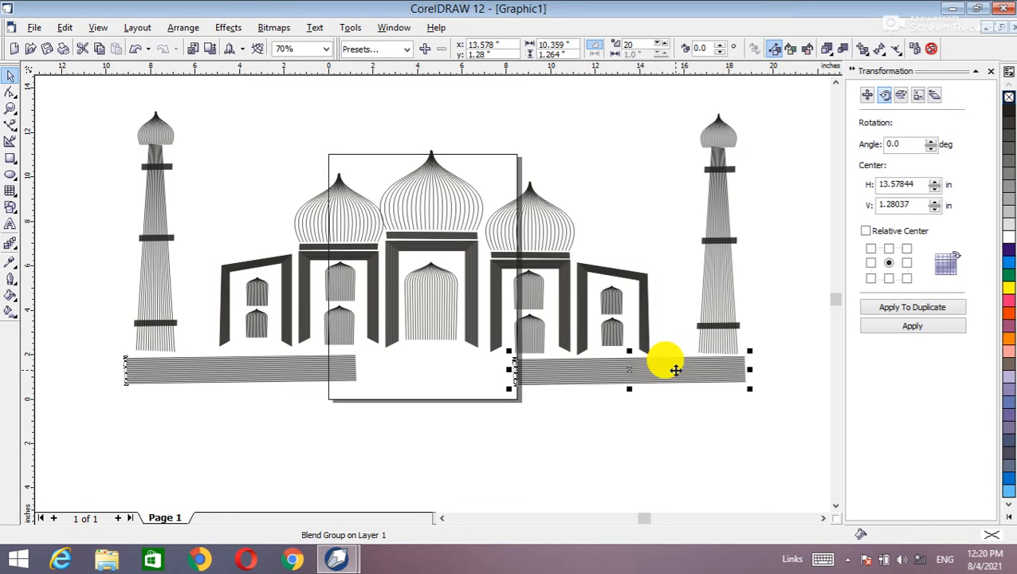
{"action": "left_click", "coordinate": [435, 407]}
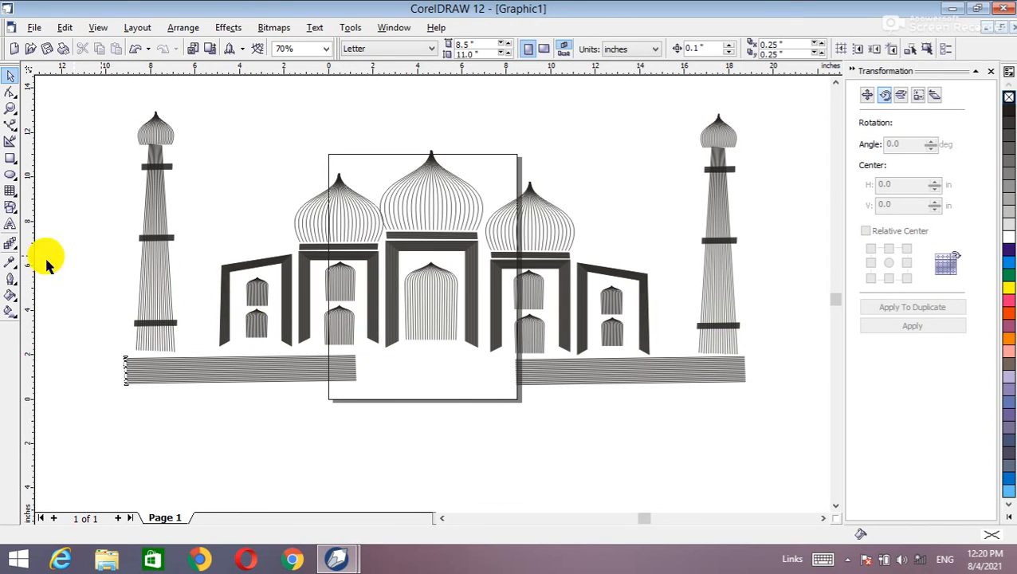
Add the artistic text "Taj Mahal" in the gap between the two base blocks and set its font to Calibri.
{"action": "left_click", "coordinate": [11, 225]}
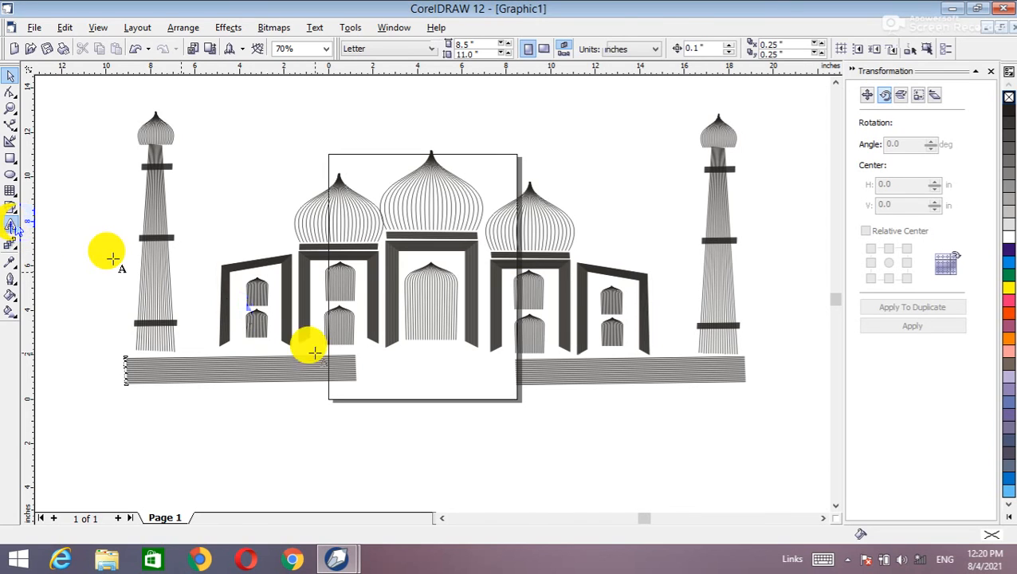
{"action": "left_click", "coordinate": [386, 368]}
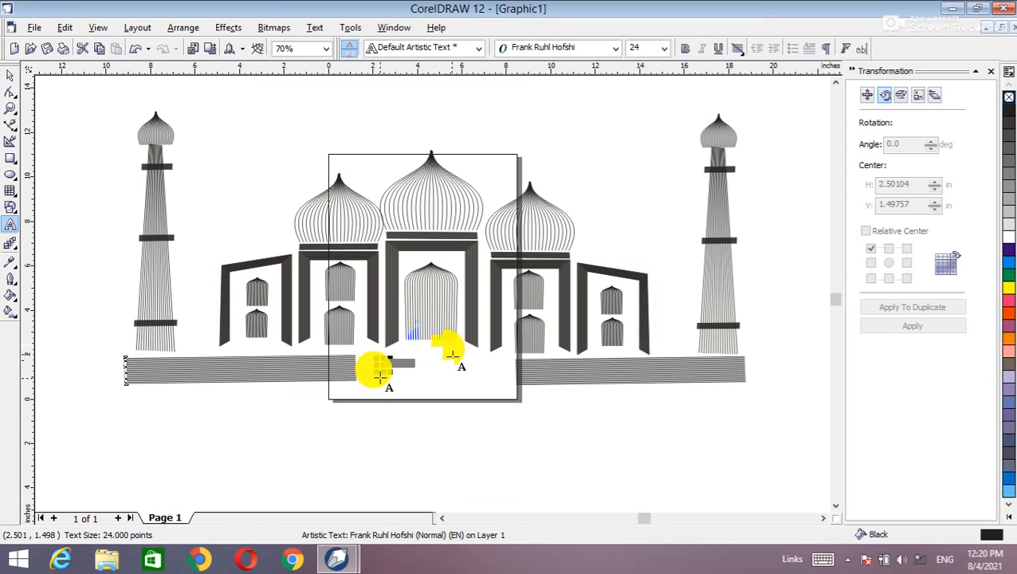
{"action": "left_click", "coordinate": [615, 49]}
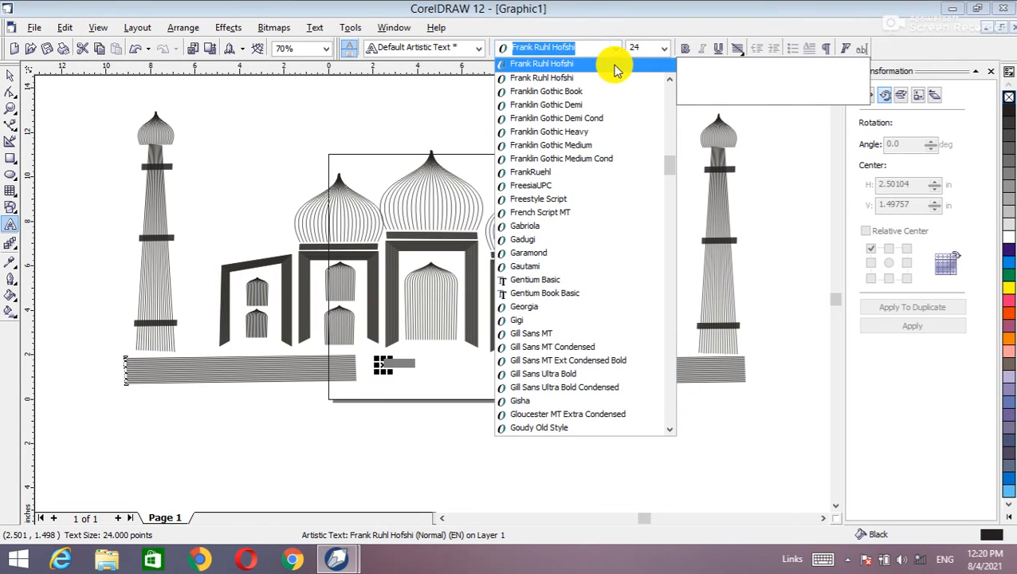
{"action": "type", "text": "Calibri"}
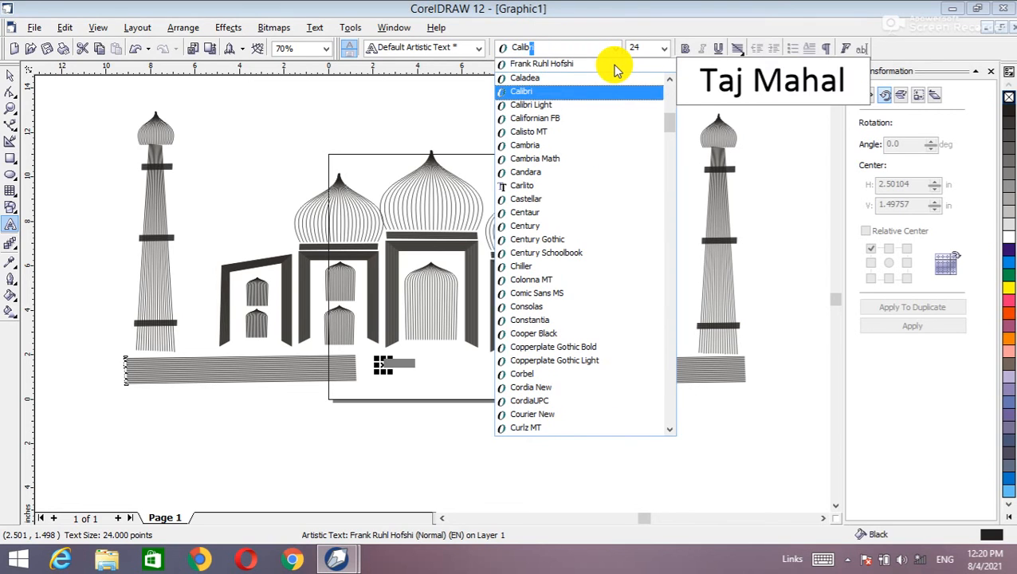
{"action": "left_click", "coordinate": [567, 88]}
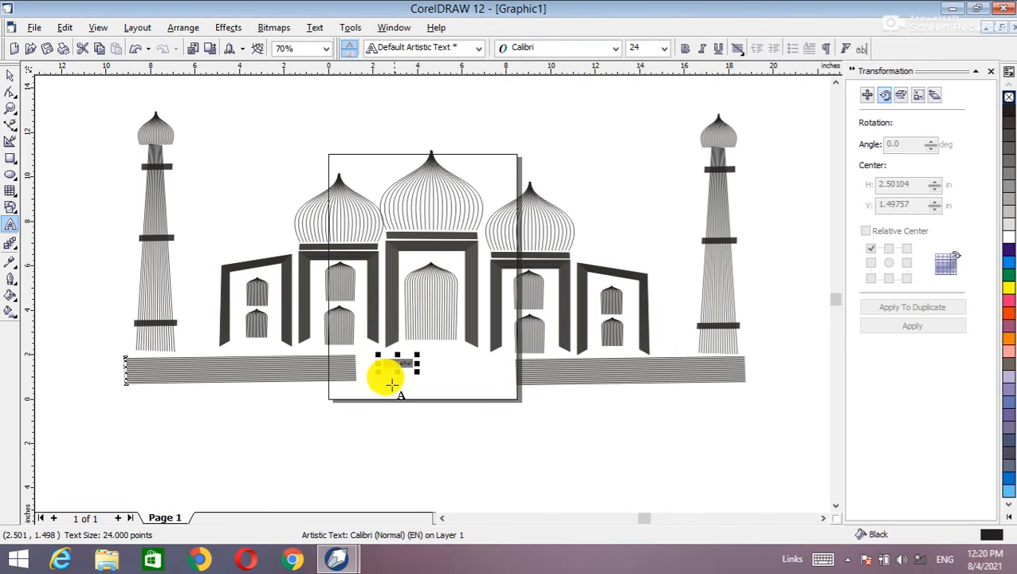
Enlarge the Taj Mahal caption to about 124.6 pt and move it into the gap between the base blocks.
{"action": "left_click_drag", "start_coordinate": [417, 371], "coordinate": [533, 440]}
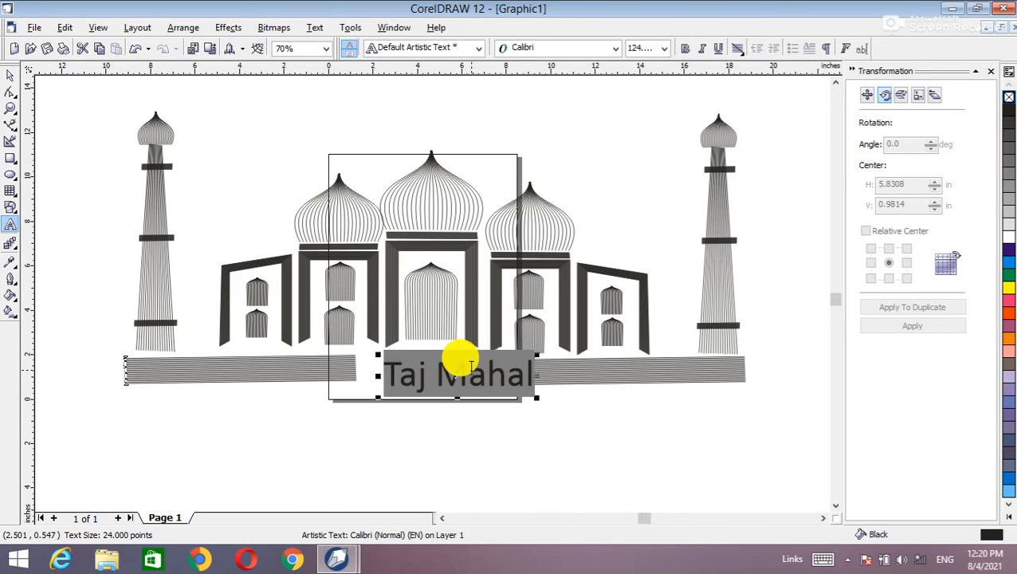
{"action": "left_click", "coordinate": [6, 76]}
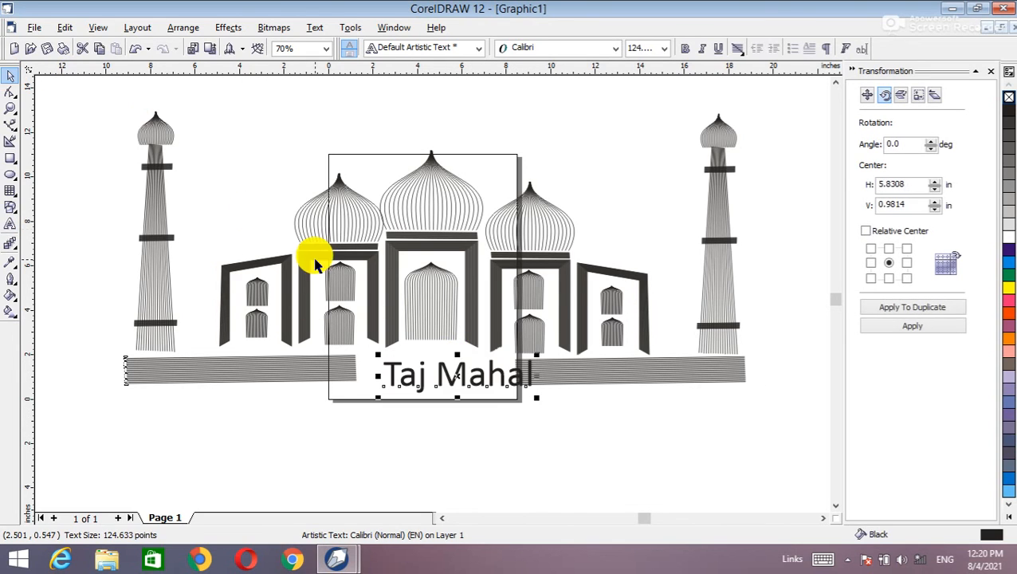
{"action": "mouse_move", "coordinate": [457, 376]}
{"action": "left_mouse_down"}
{"action": "mouse_move", "coordinate": [427, 372]}
{"action": "mouse_move", "coordinate": [437, 372]}
{"action": "left_mouse_up"}
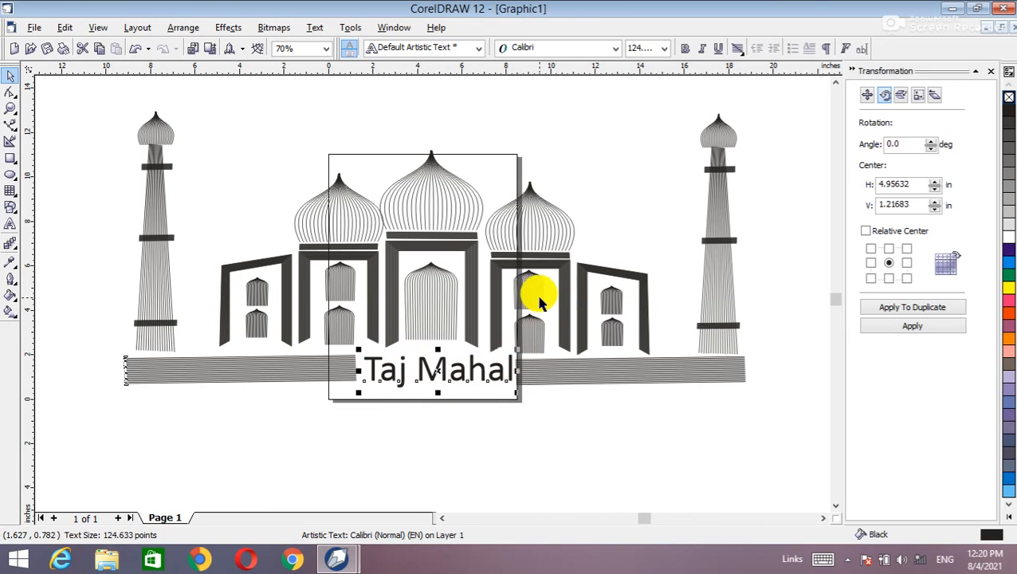
Make the Taj Mahal caption bold and fill it with red.
{"action": "left_click", "coordinate": [685, 48]}
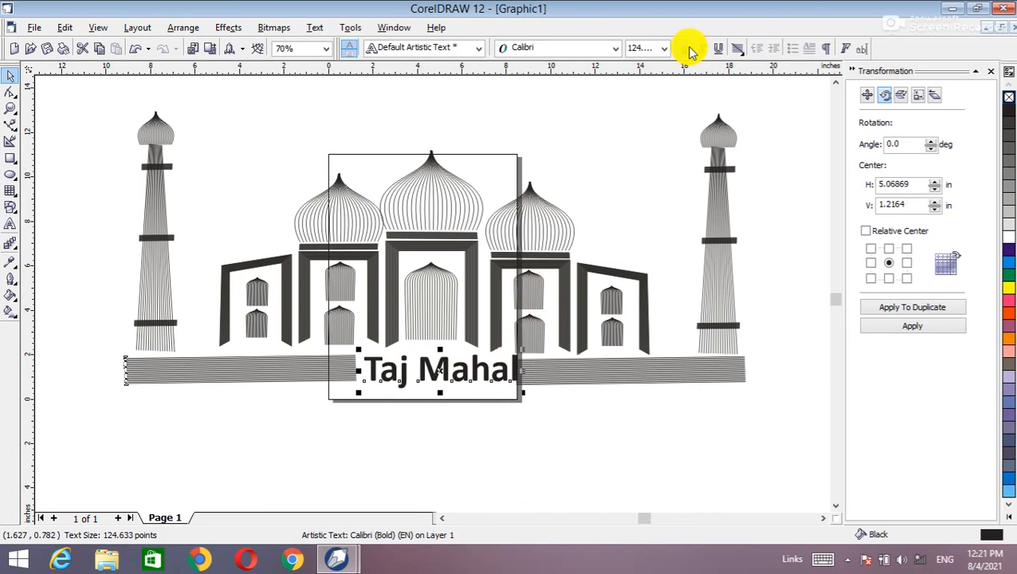
{"action": "left_click", "coordinate": [1008, 314]}
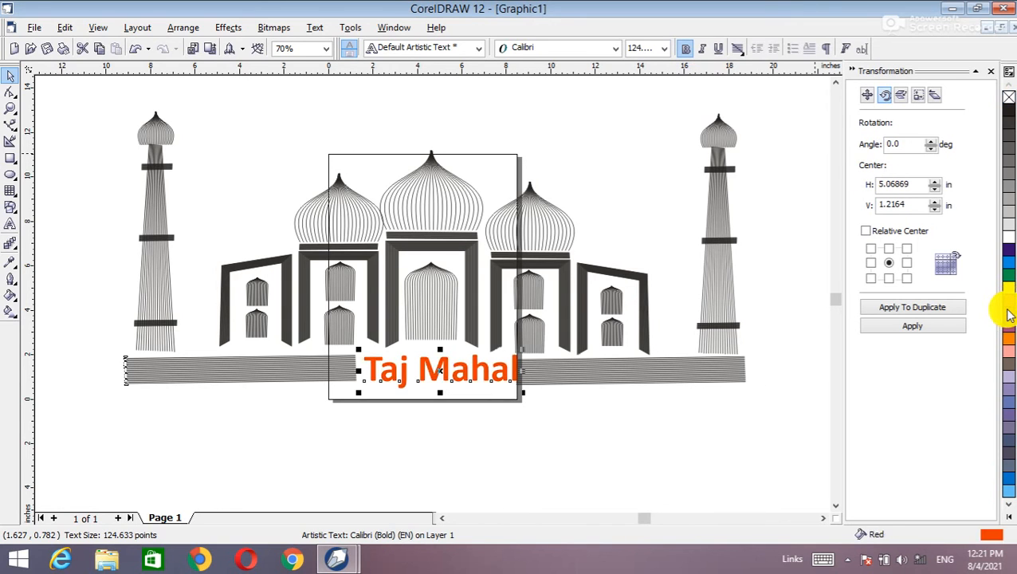
{"action": "left_click", "coordinate": [510, 437]}
Nudge the caption 0.3 in to the left and 0.1 in up to fit between the base blocks.
{"action": "left_click", "coordinate": [448, 381]}
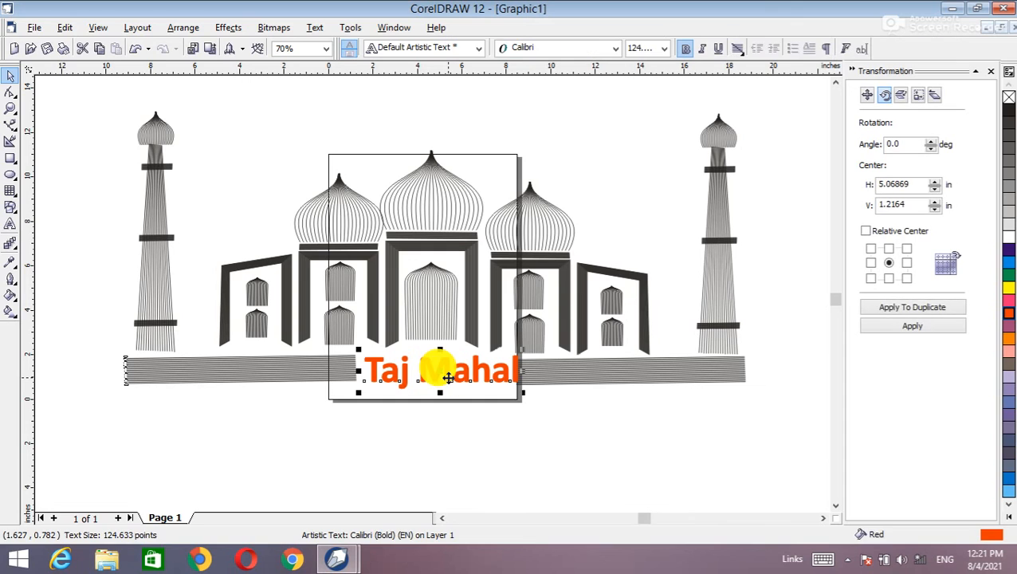
{"action": "key", "text": "Left"}
{"action": "key", "text": "Left"}
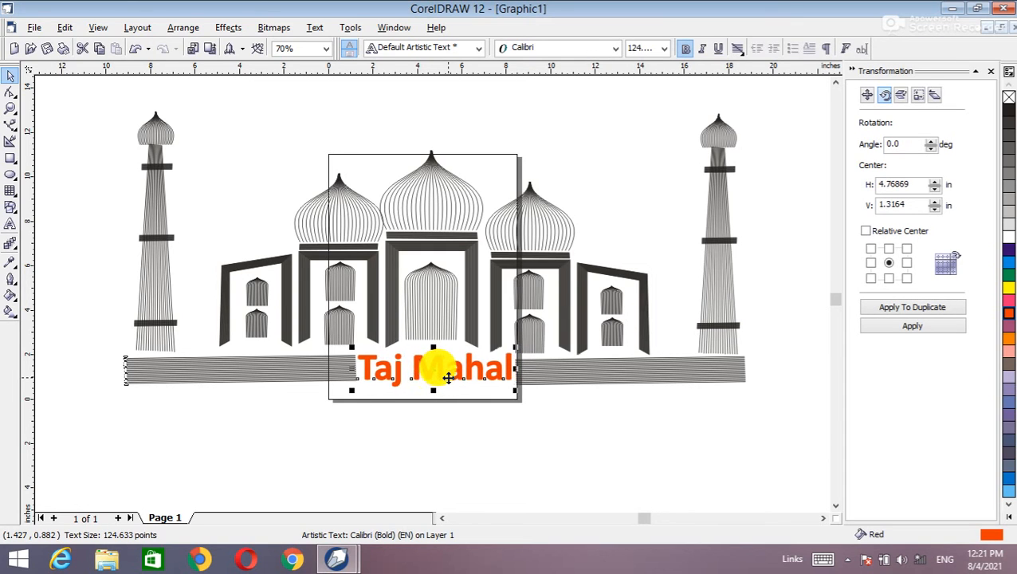
{"action": "key", "text": "Left"}
{"action": "key", "text": "Up"}
{"action": "left_click", "coordinate": [472, 415]}
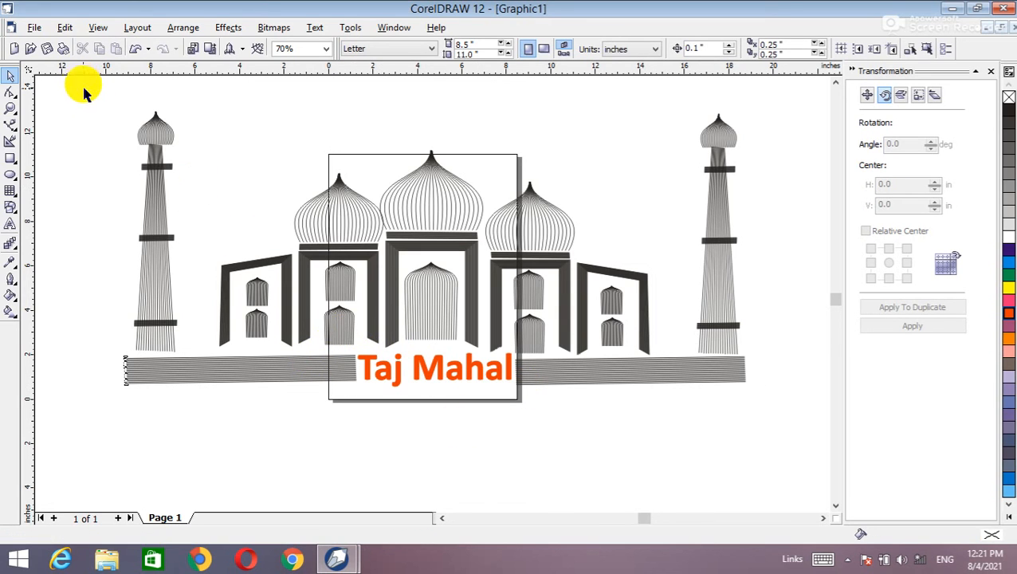
Group all parts of the Taj Mahal drawing together with its caption.
{"action": "left_click_drag", "start_coordinate": [76, 86], "coordinate": [797, 425]}
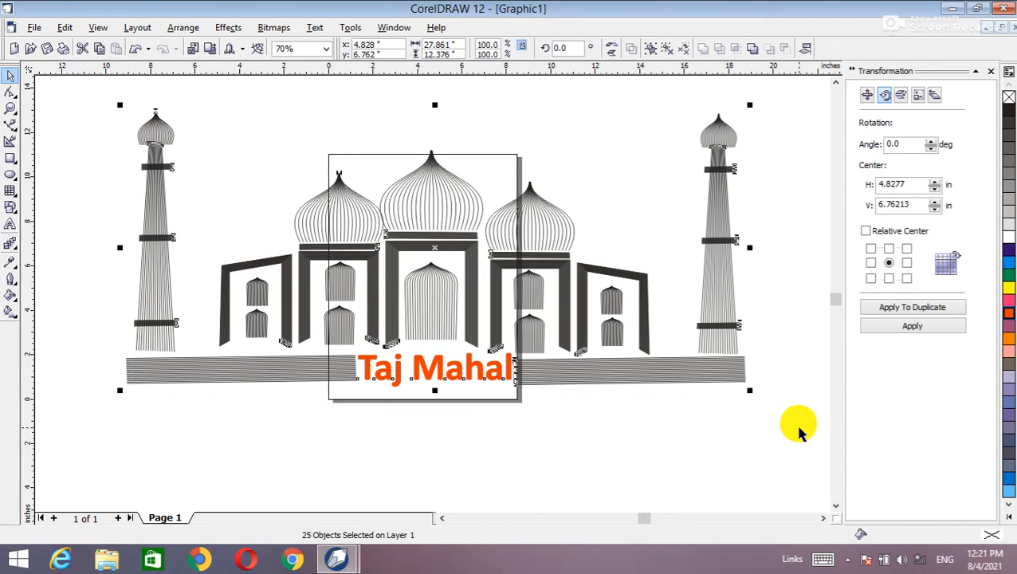
{"action": "key", "text": "ctrl+g"}
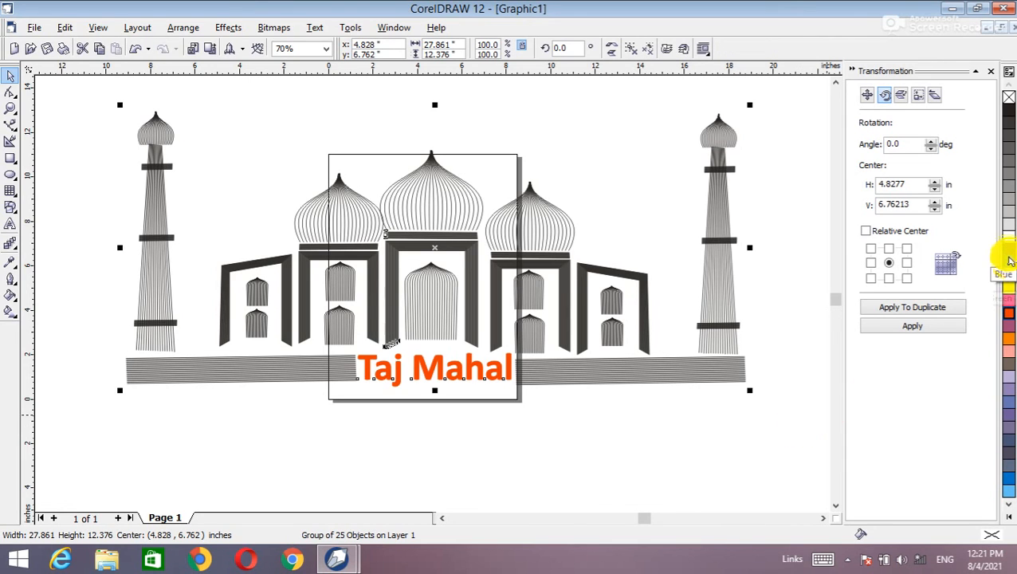
Try blue, green, red and orange among other outline colours on the grouped drawing.
{"action": "right_click", "coordinate": [1009, 267]}
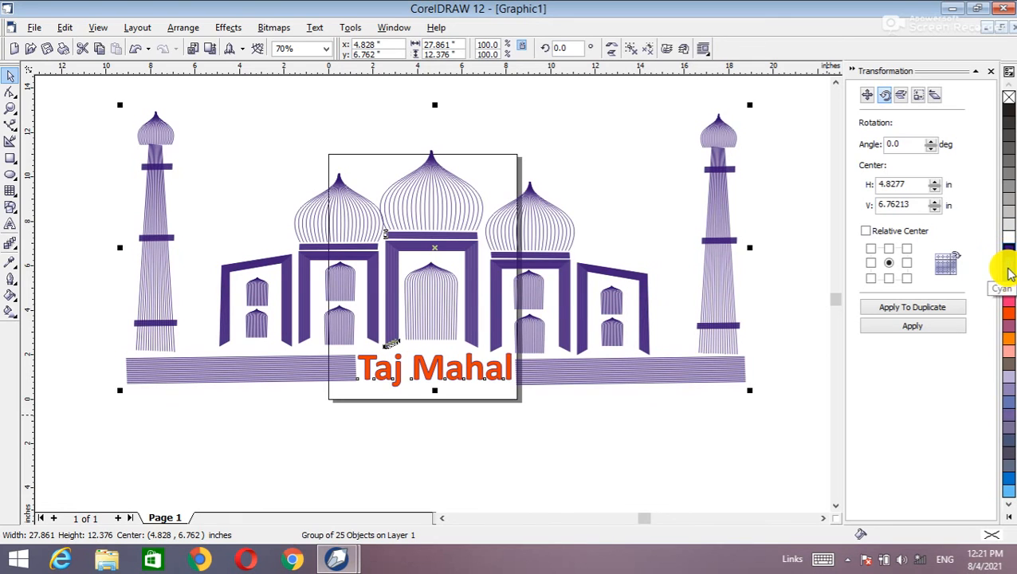
{"action": "right_click", "coordinate": [1009, 273]}
{"action": "right_click", "coordinate": [1008, 279]}
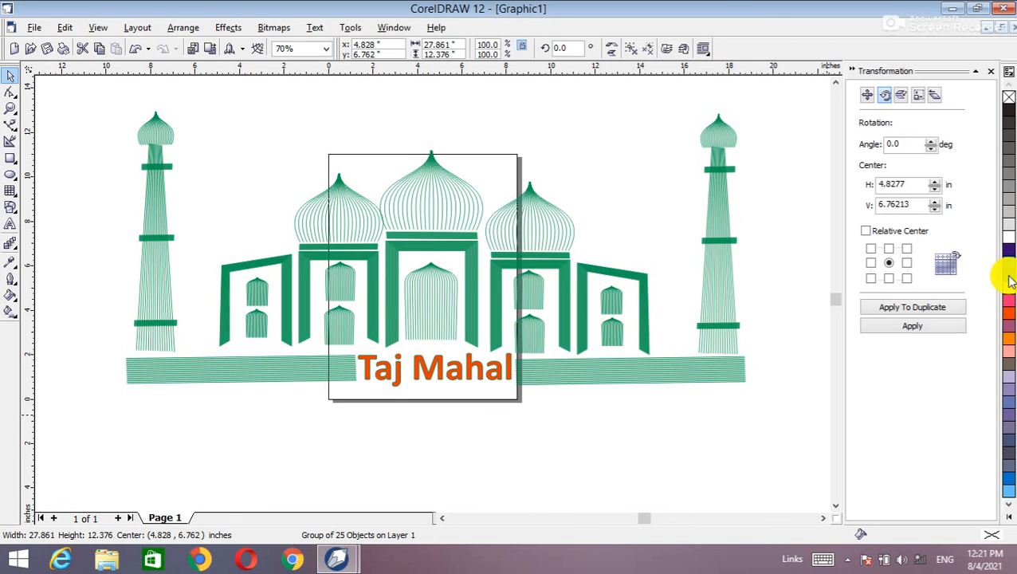
{"action": "right_click", "coordinate": [1009, 319]}
{"action": "right_click", "coordinate": [1008, 323]}
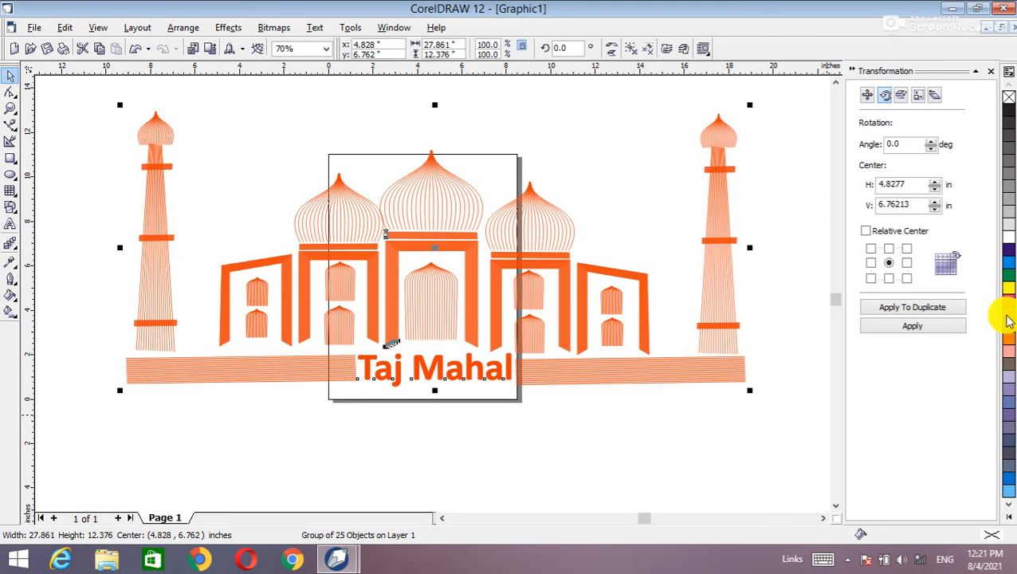
{"action": "right_click", "coordinate": [1008, 332]}
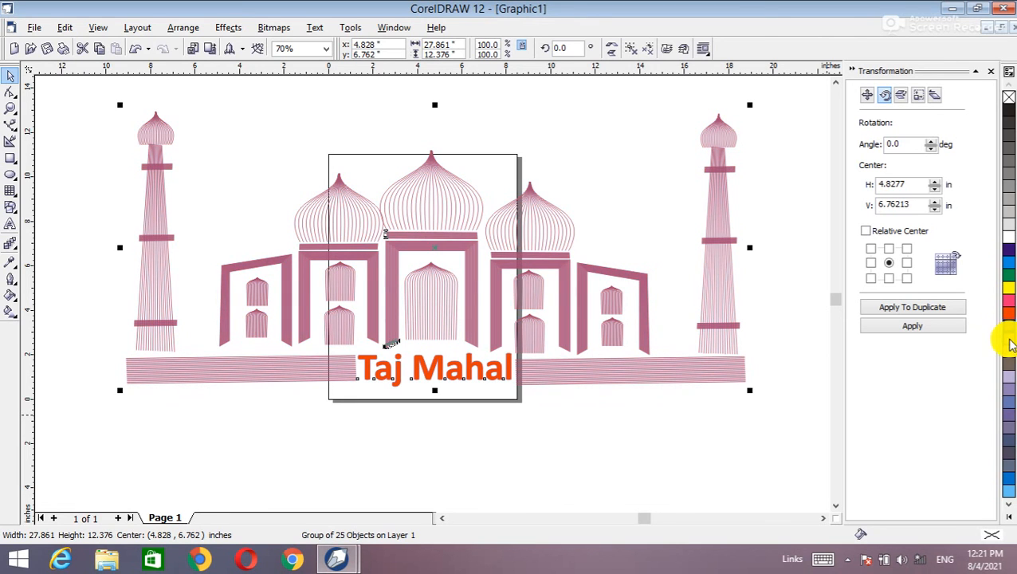
{"action": "right_click", "coordinate": [1008, 343]}
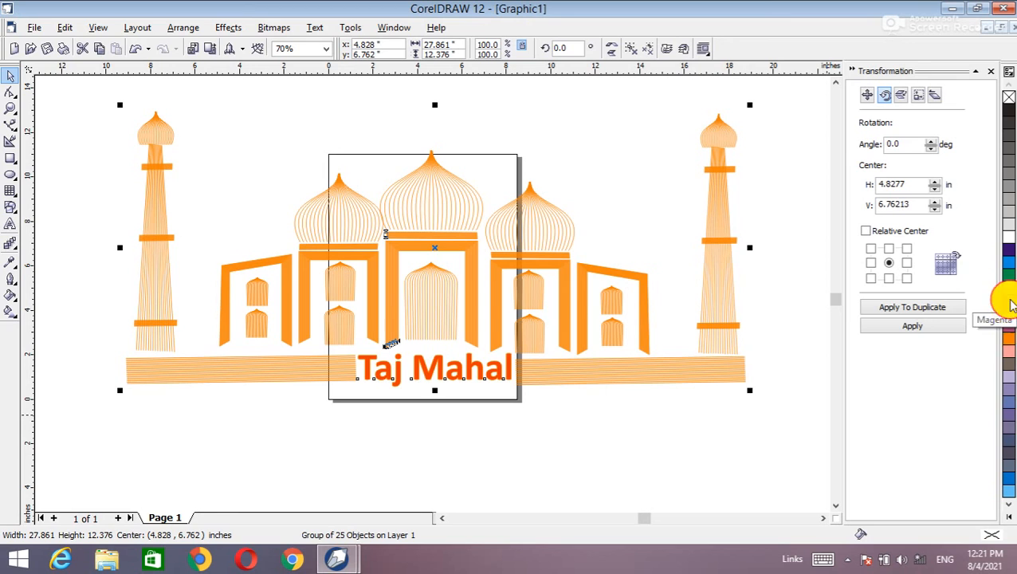
Give the grouped drawing a magenta fill and a cyan outline, and show the desktop.
{"action": "left_click", "coordinate": [1008, 310]}
{"action": "right_click", "coordinate": [1009, 303]}
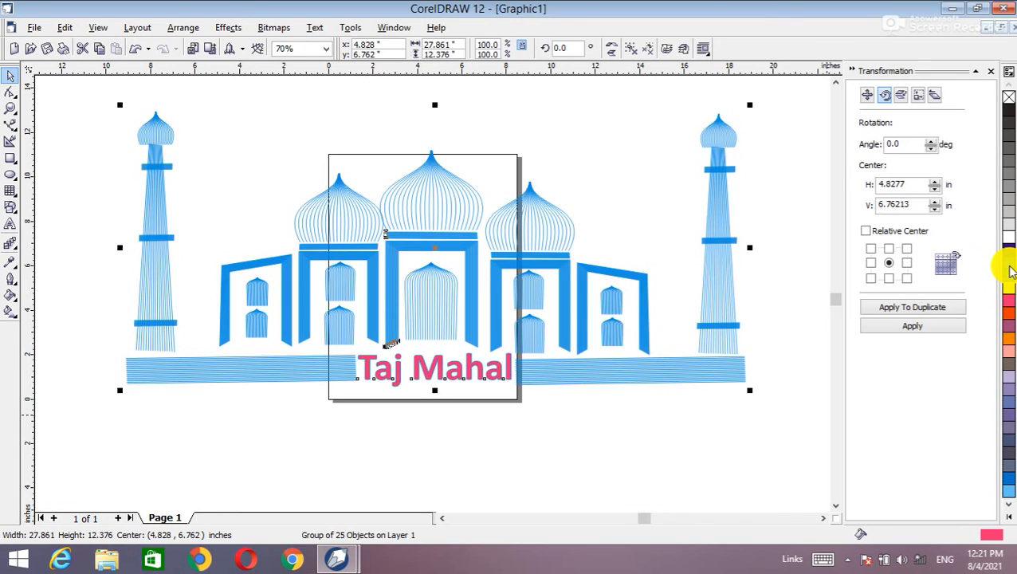
{"action": "left_click", "coordinate": [658, 483]}
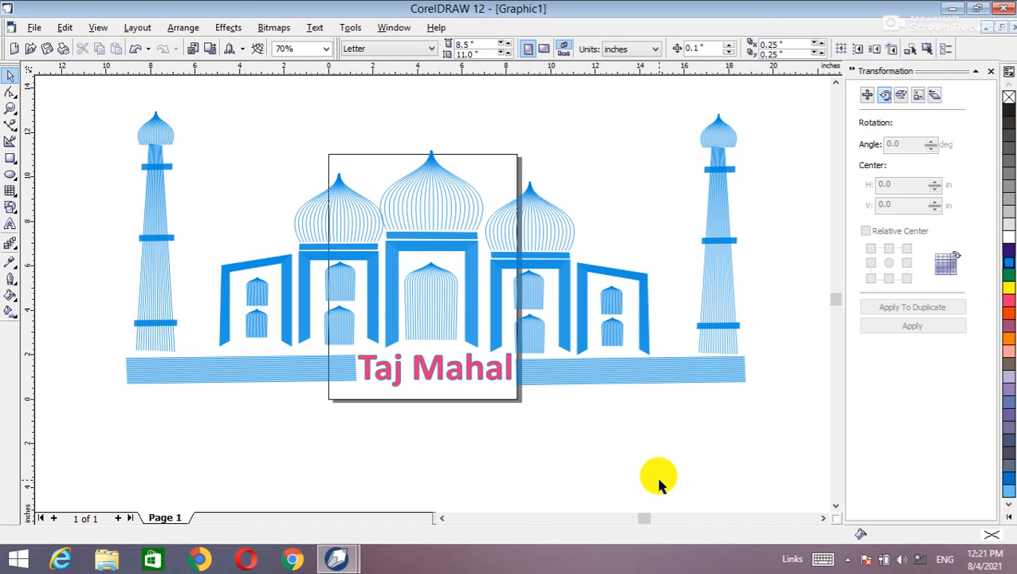
{"action": "key", "text": "super+d"}
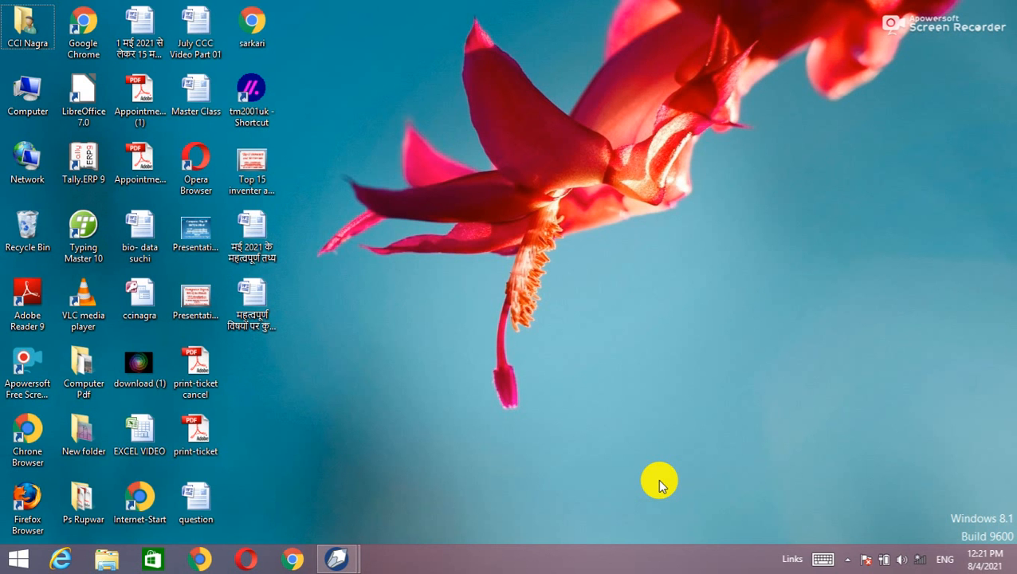